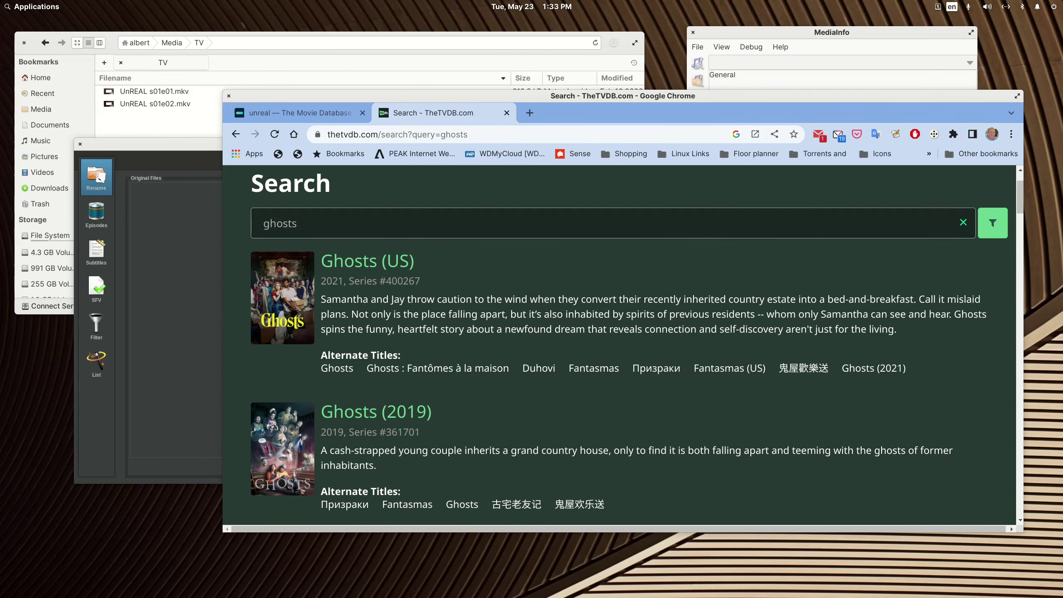
- Search TheTVDB for "unreal", open the UnREAL series page and highlight its title
scroll(439, 282, "up", 2)
left_click(437, 294)
key("BackSpace")
key("BackSpace")
key("BackSpace")
key("BackSpace")
key("BackSpace")
key("BackSpace")
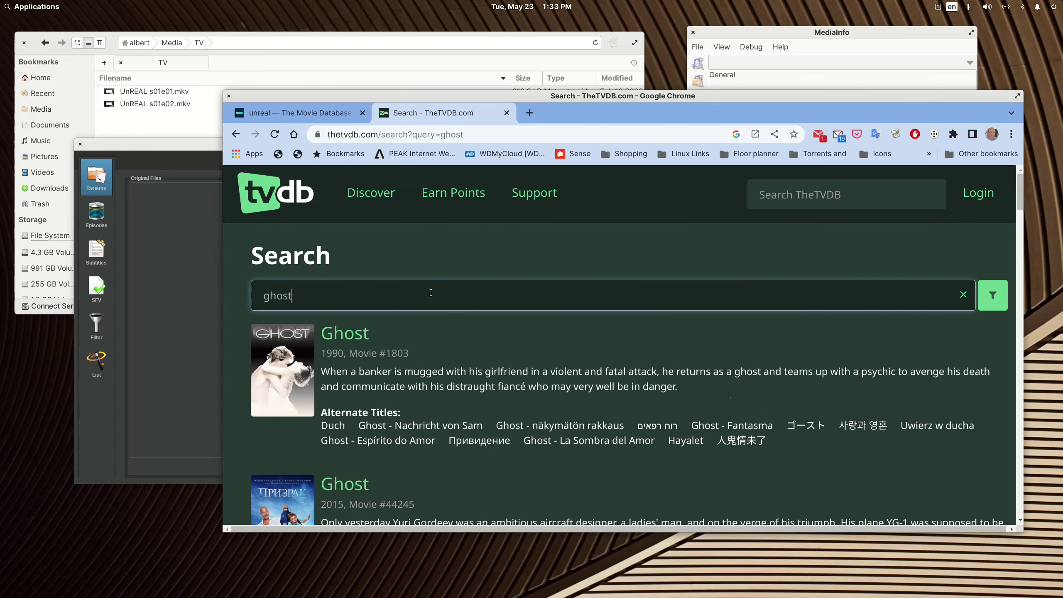
type("unreal")
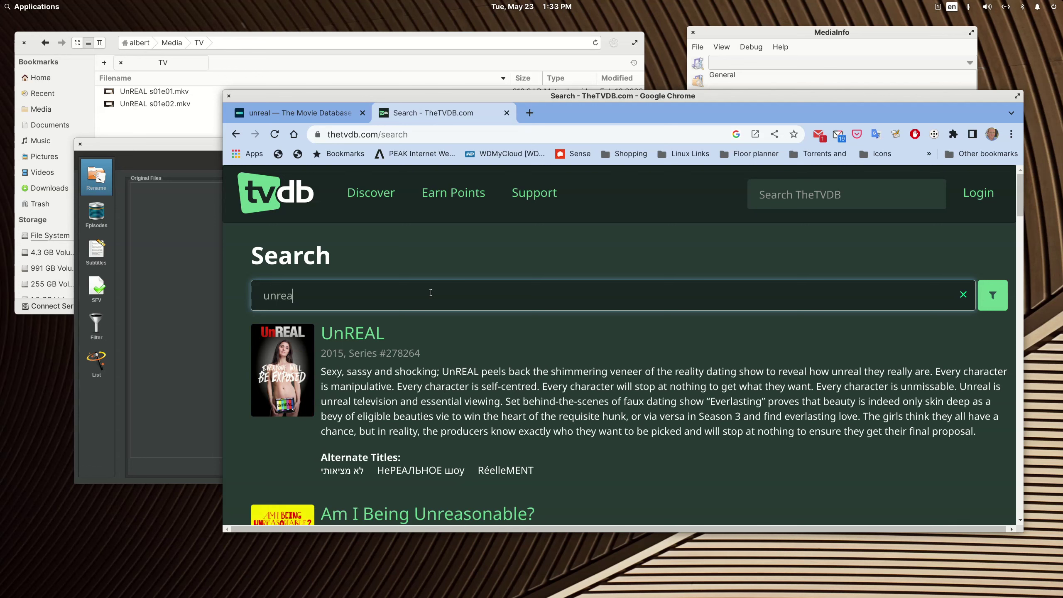
left_click(368, 333)
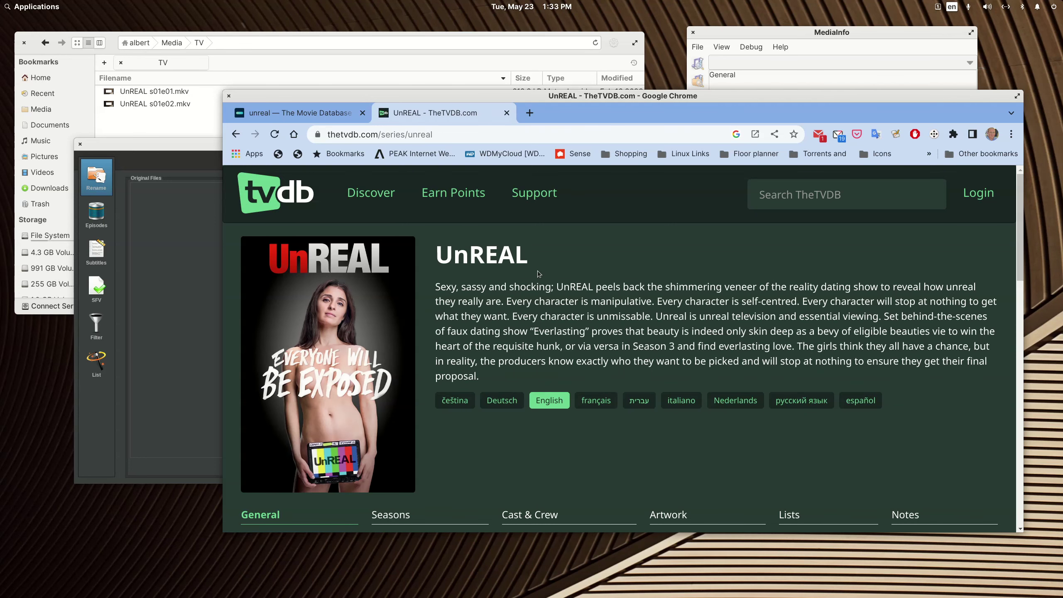
left_click_drag(543, 259, 443, 261)
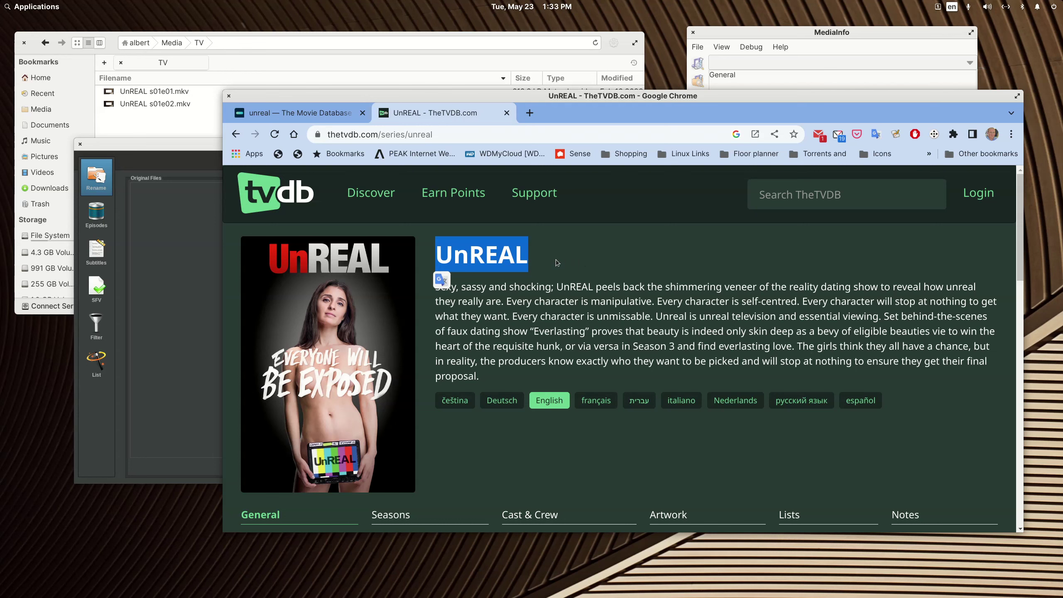
- Open the UnREAL TV series page on The Movie Database, check its title and year, and return to the search results
left_click(318, 114)
left_click(550, 283)
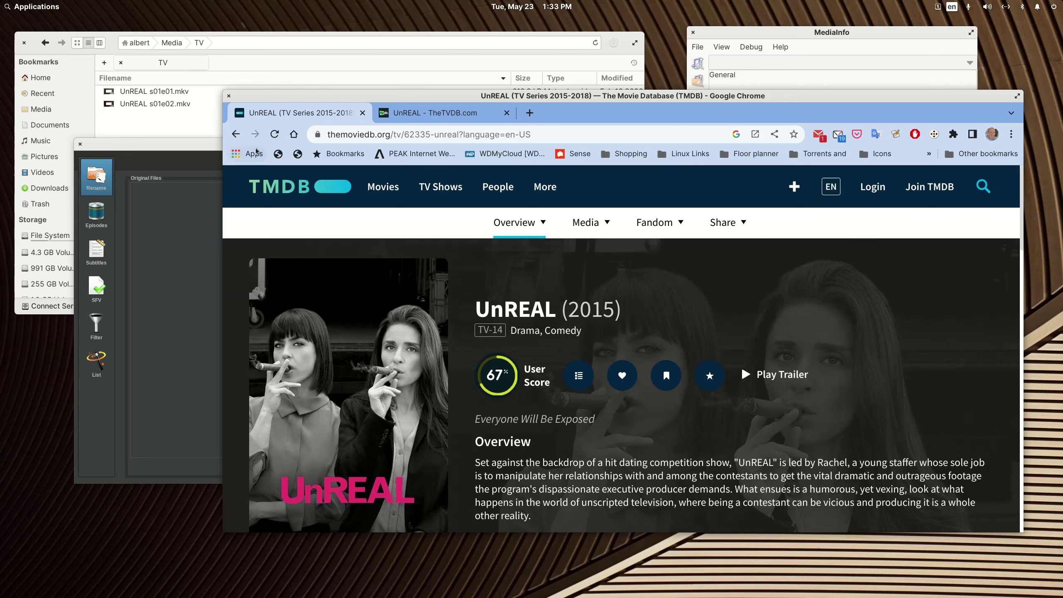
left_click(238, 139)
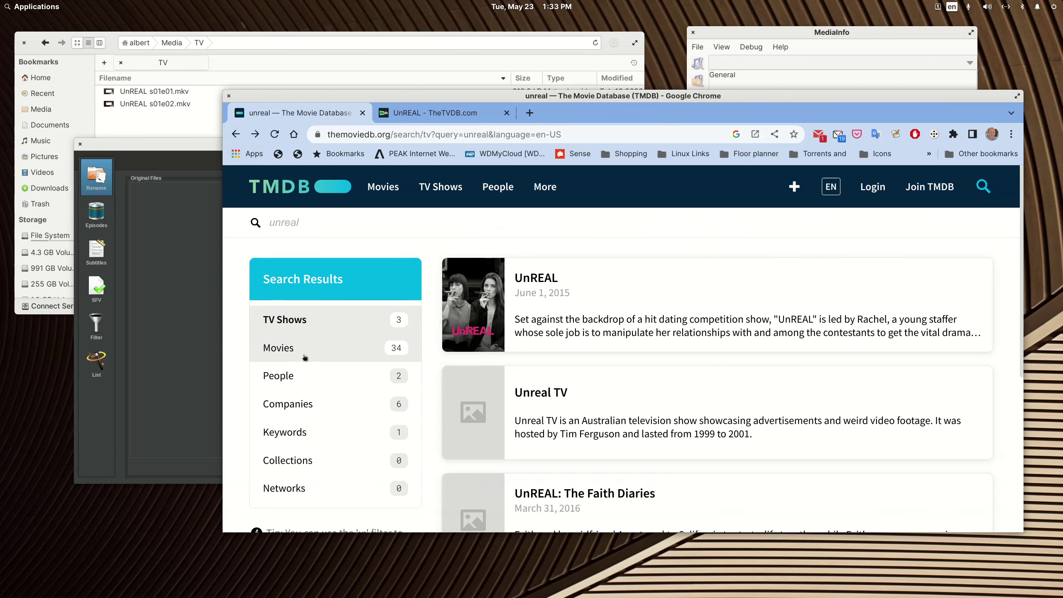
- Compare the unReal (2015) and Unreal (2004) entries in the Movies results, and return to the TV Shows results
left_click(289, 350)
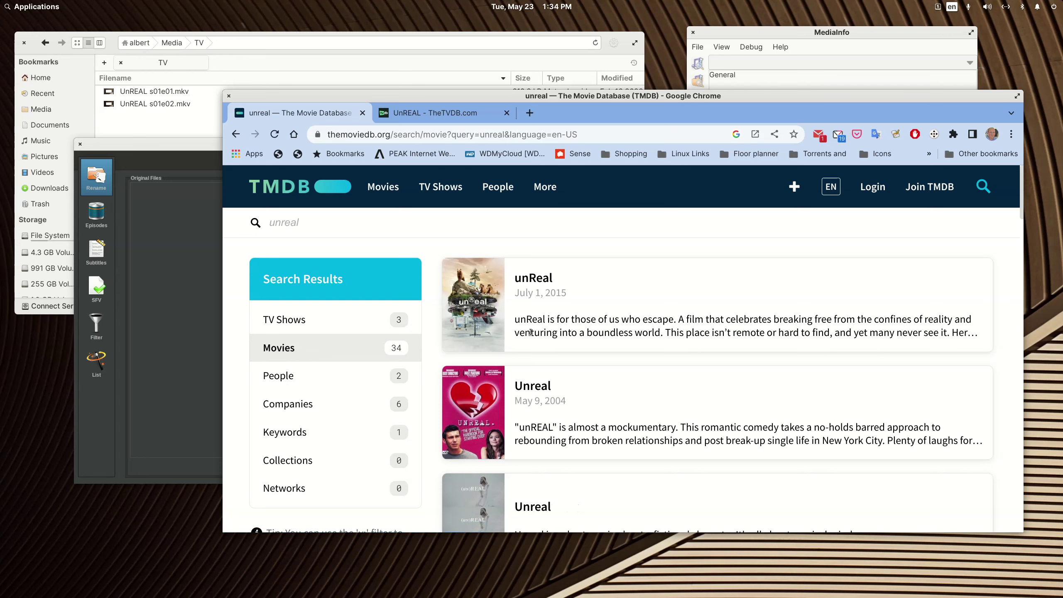
left_click(539, 282)
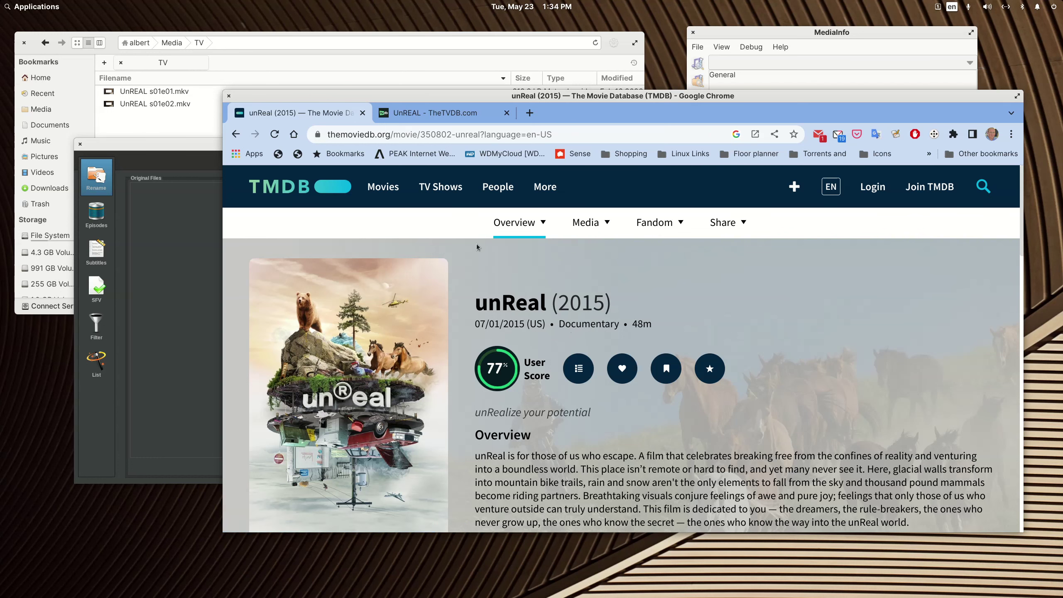
left_click(235, 135)
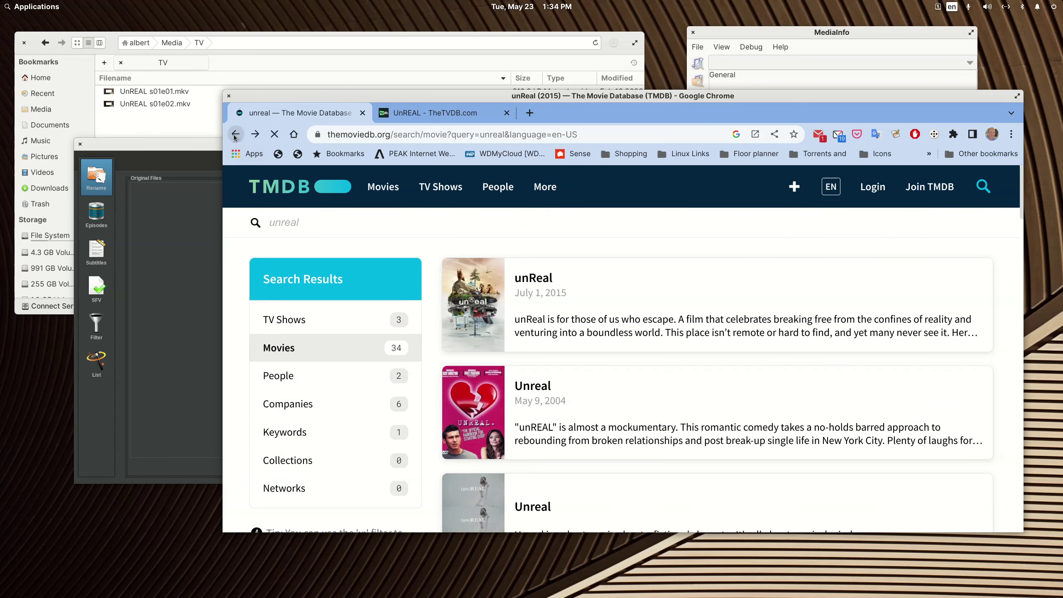
left_click(547, 388)
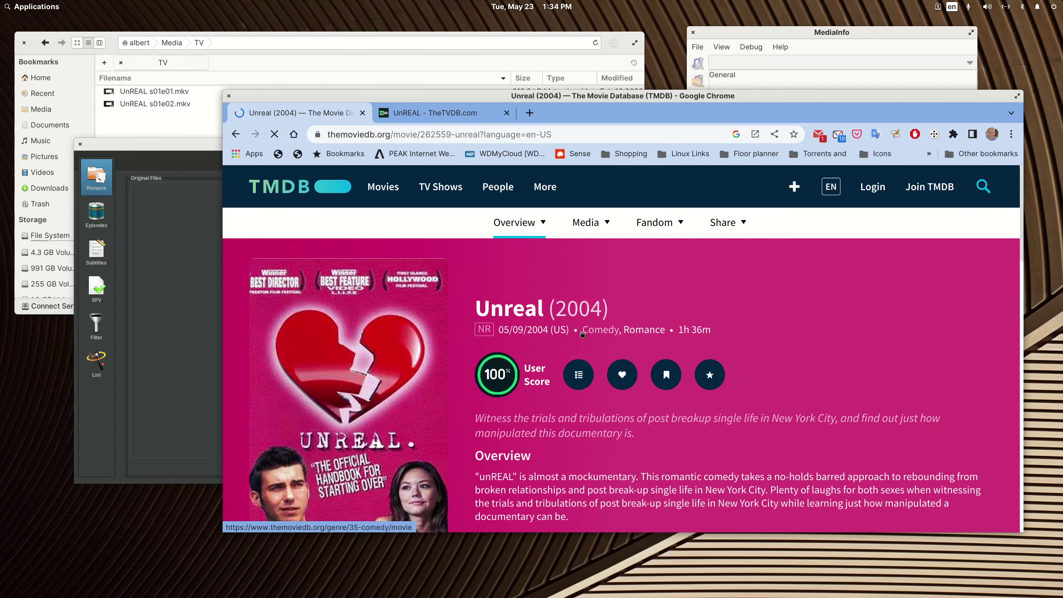
left_click(235, 135)
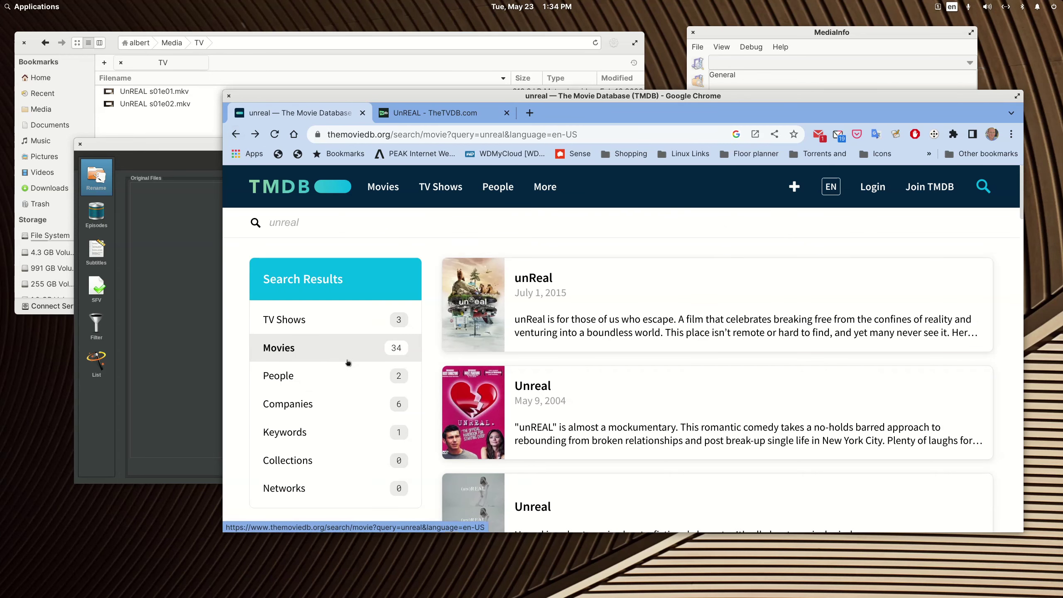
left_click(296, 321)
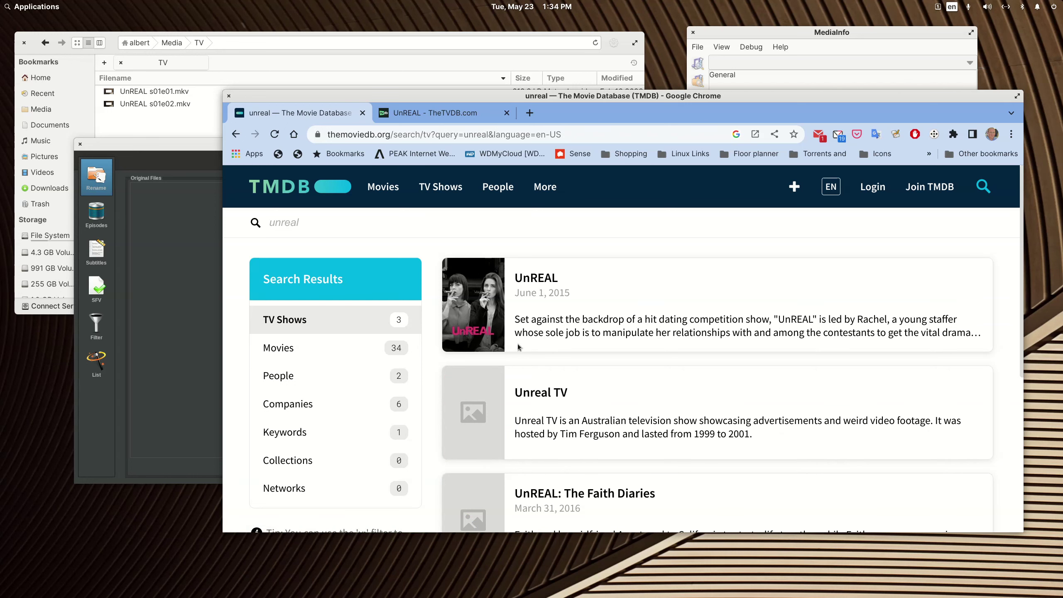
- Switch to FileBot, move its window slightly down, and look through the custom and built-in rename presets
left_click(199, 148)
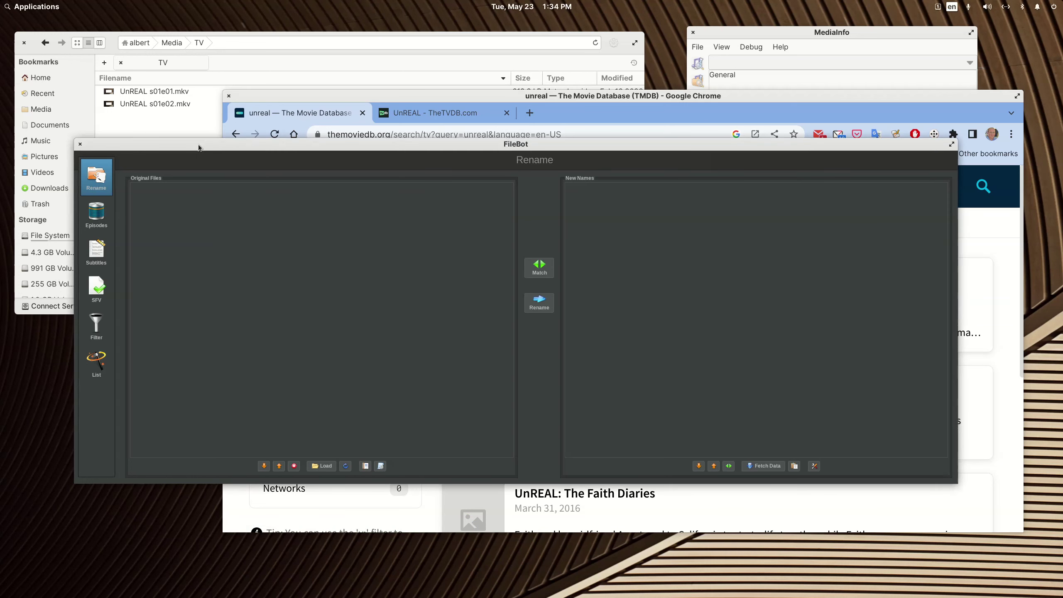
left_click_drag(199, 147, 213, 173)
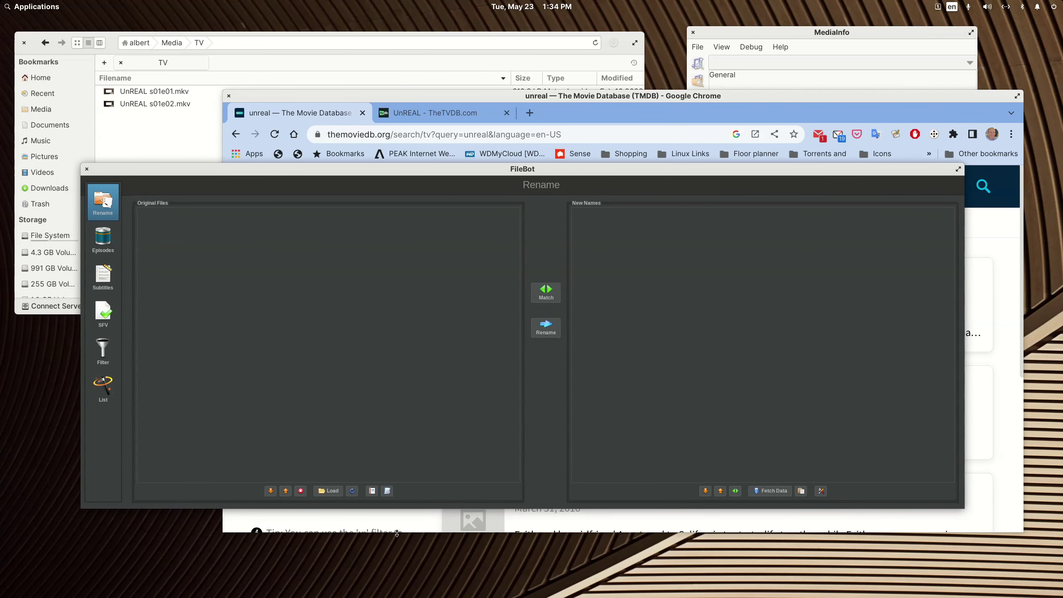
left_click(387, 492)
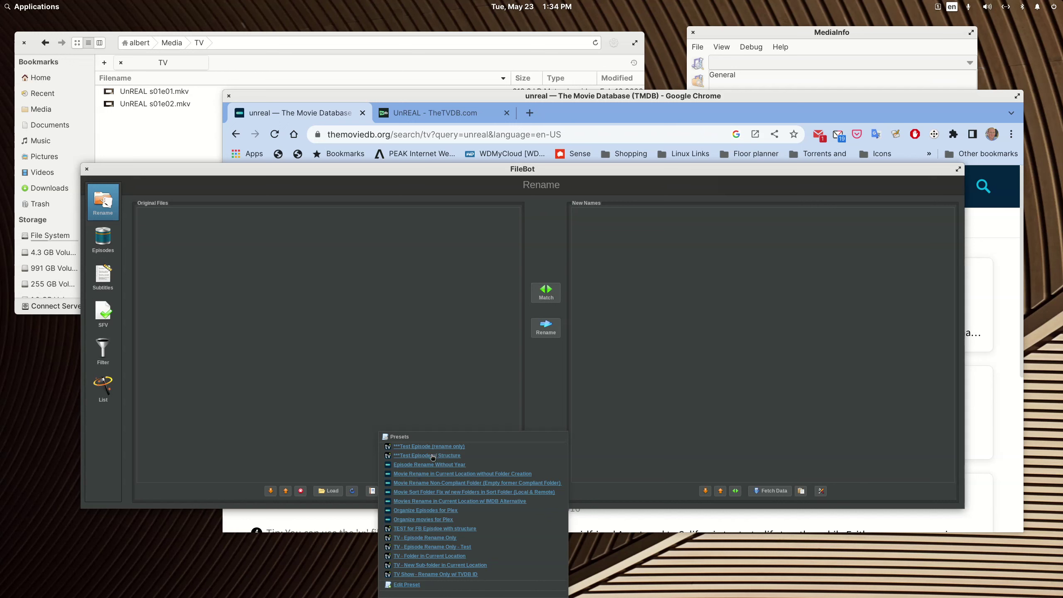
left_click(427, 386)
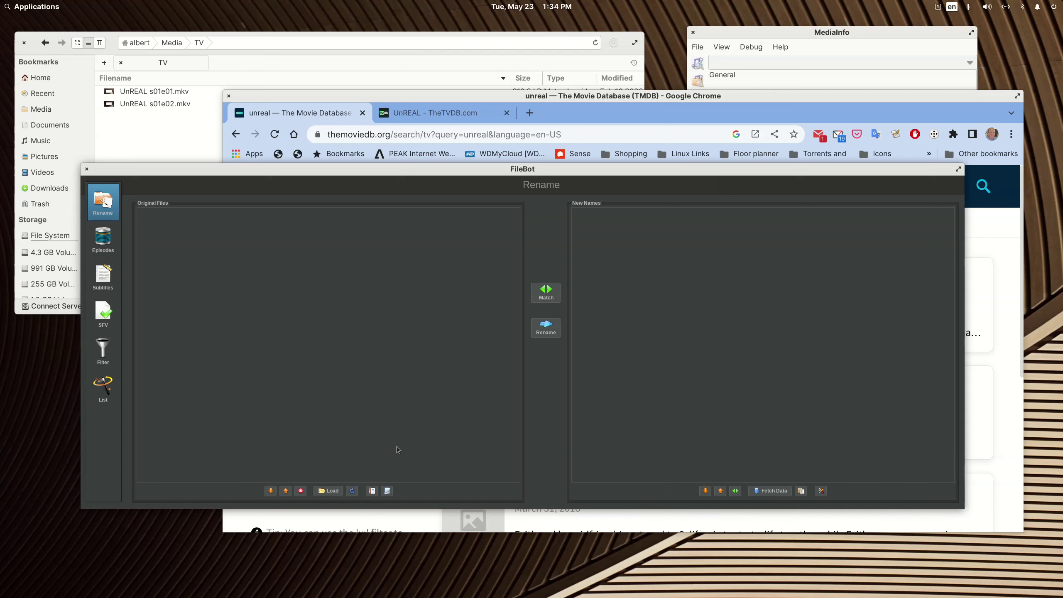
left_click(387, 491)
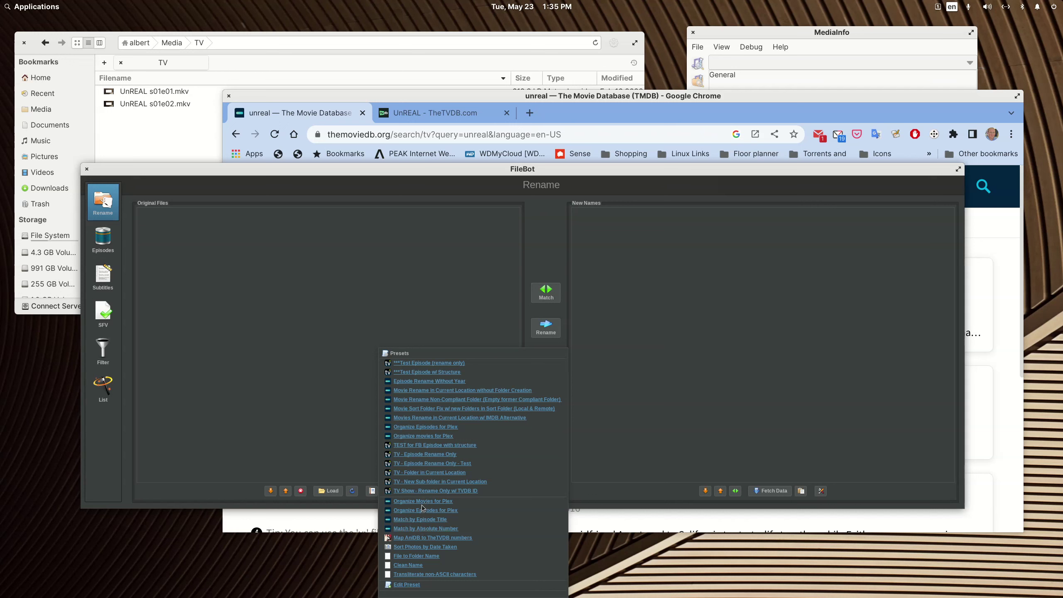
left_click(279, 357)
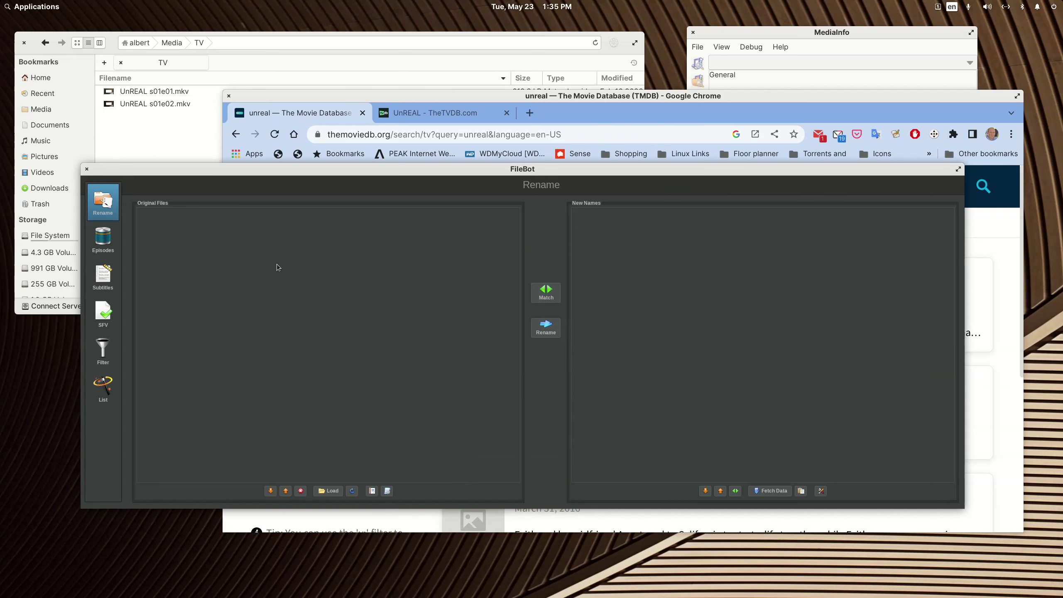
- Switch to the file manager's TV folder and open UnREAL s01e01.mkv in VLC
left_click(112, 43)
left_click(130, 99)
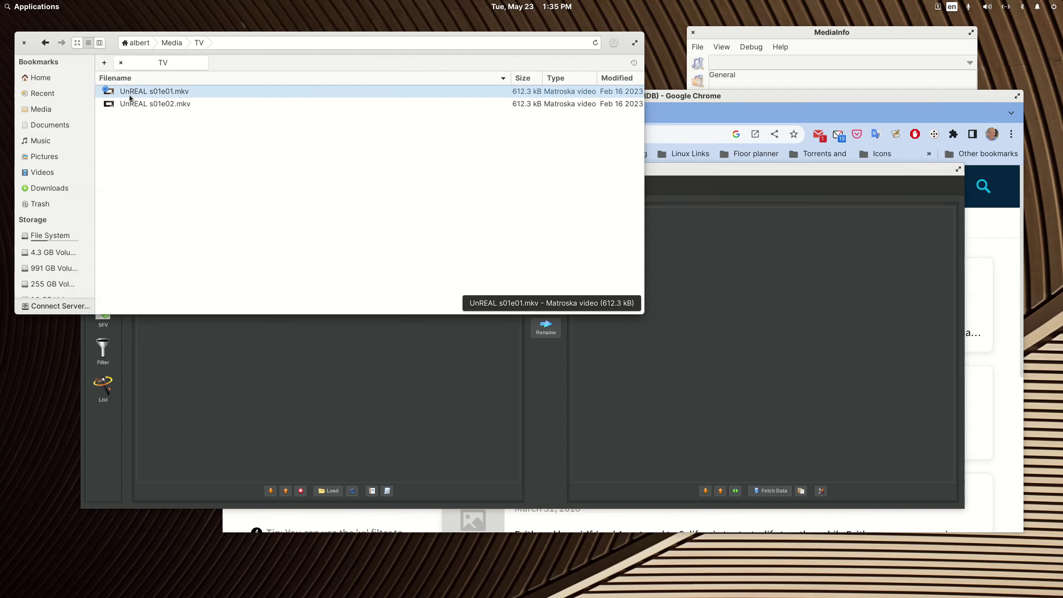
left_click(137, 126)
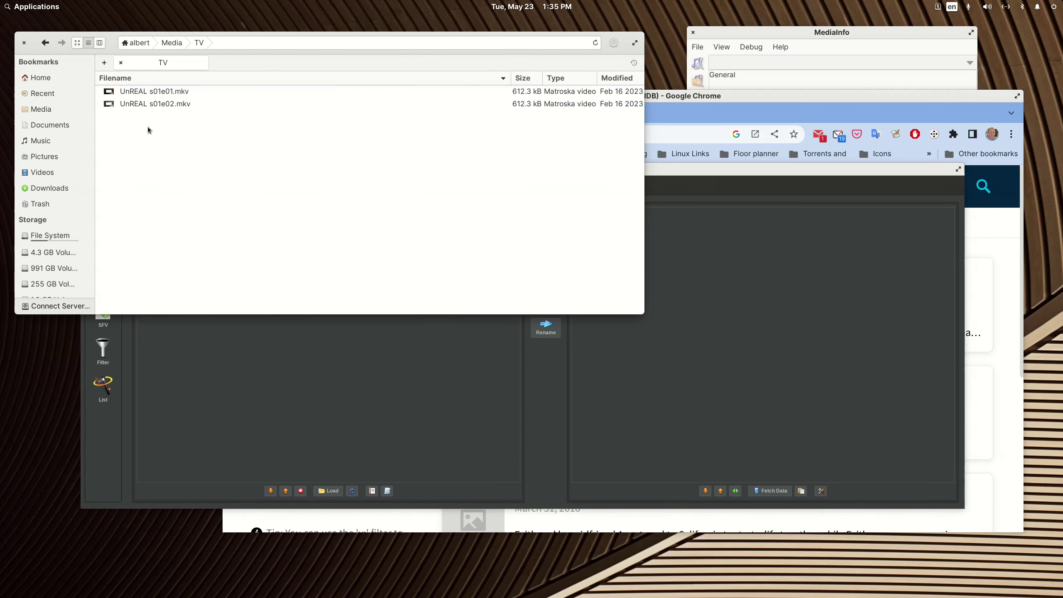
left_click(154, 93)
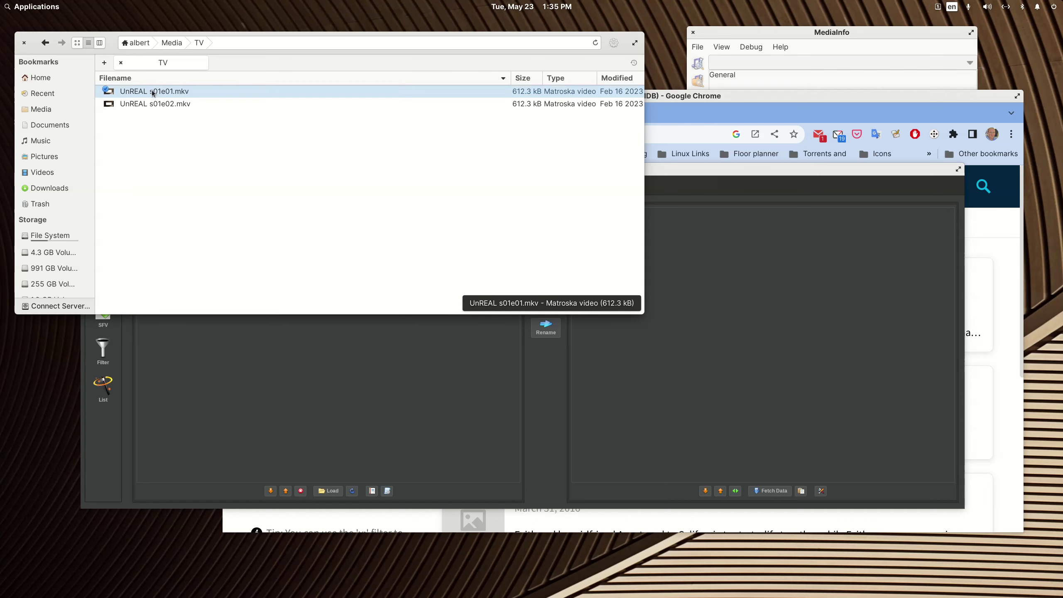
left_click_drag(153, 93, 500, 532)
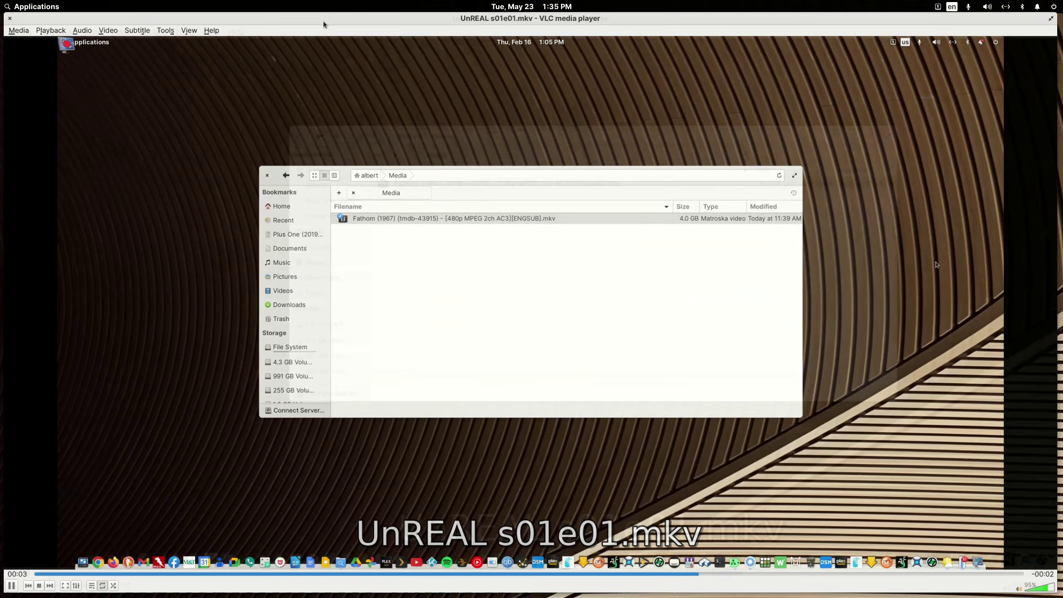
- Try to restore the VLC window from its enlarged view and toggle full screen to reach its window controls
double_click(323, 19)
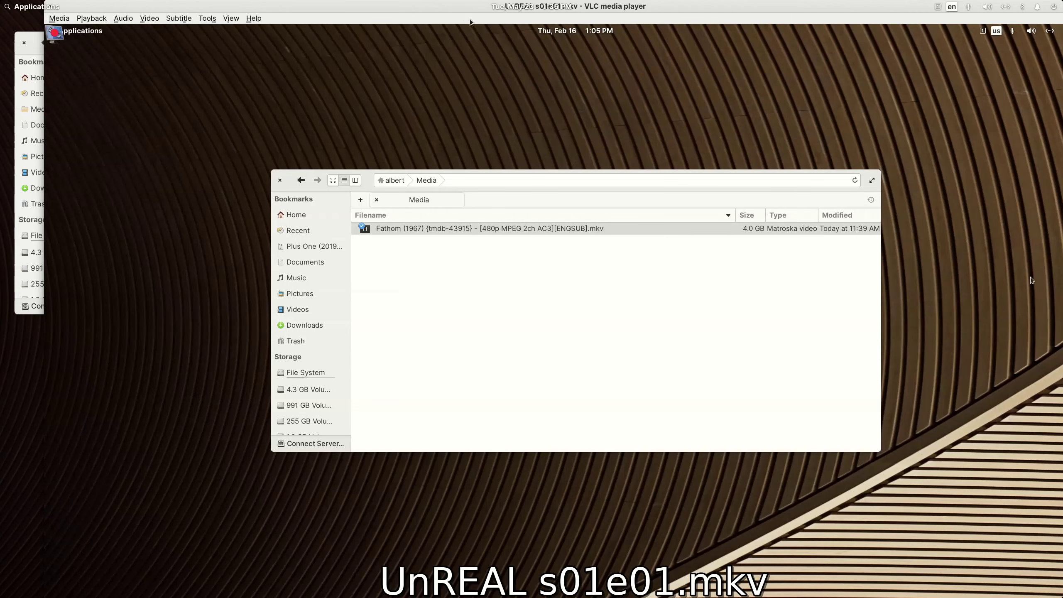
left_click(49, 10)
double_click(691, 139)
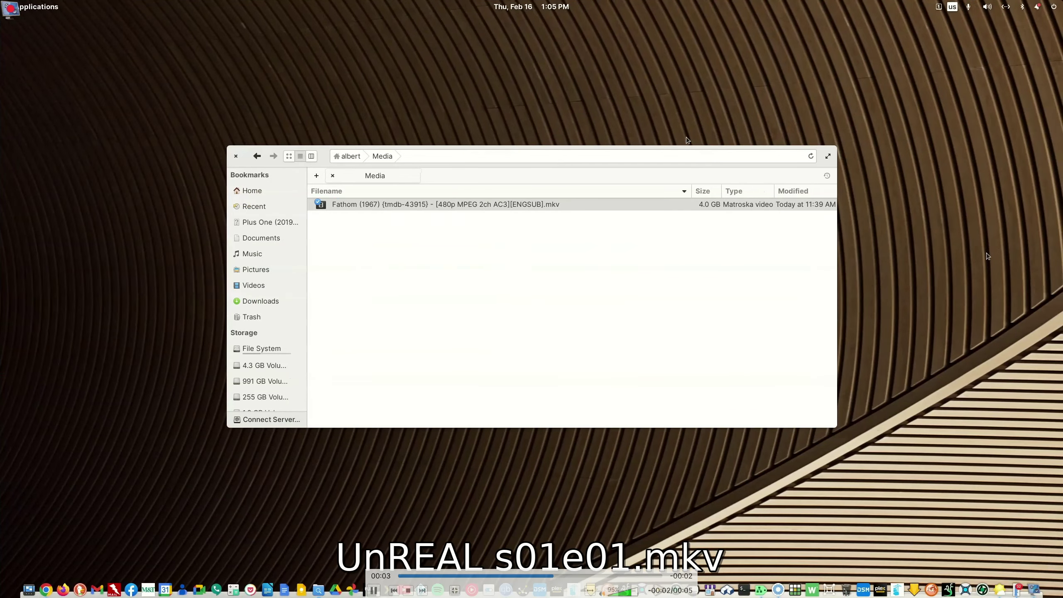
double_click(171, 30)
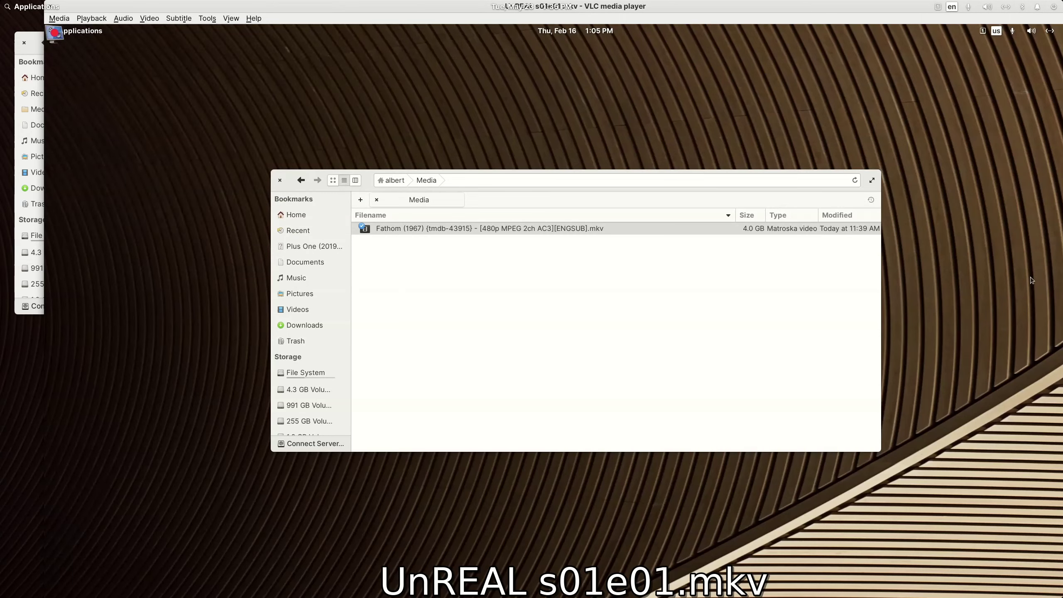
key("super+Left")
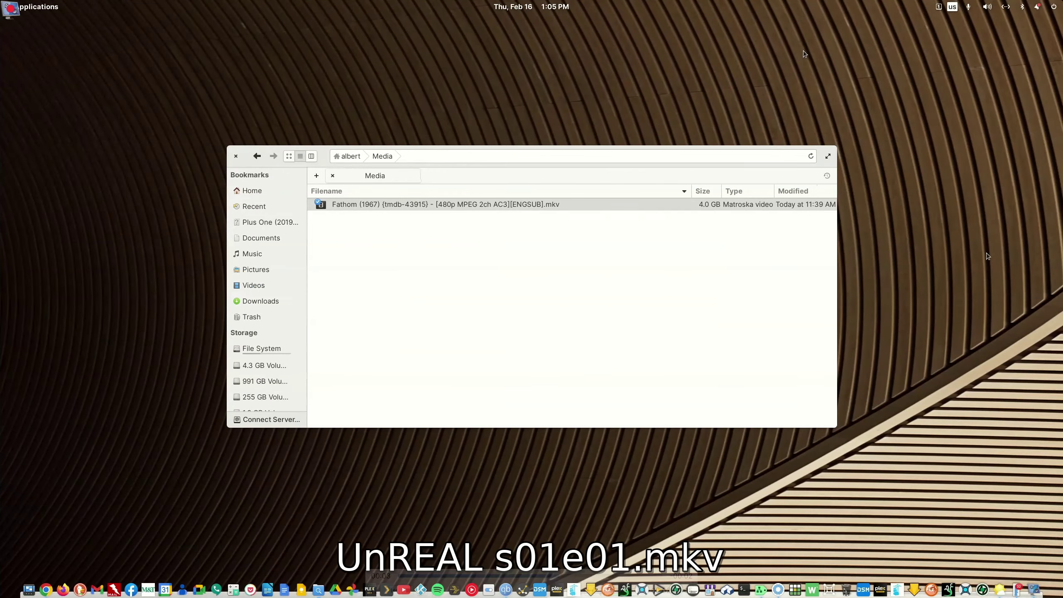
key("Escape")
key("space")
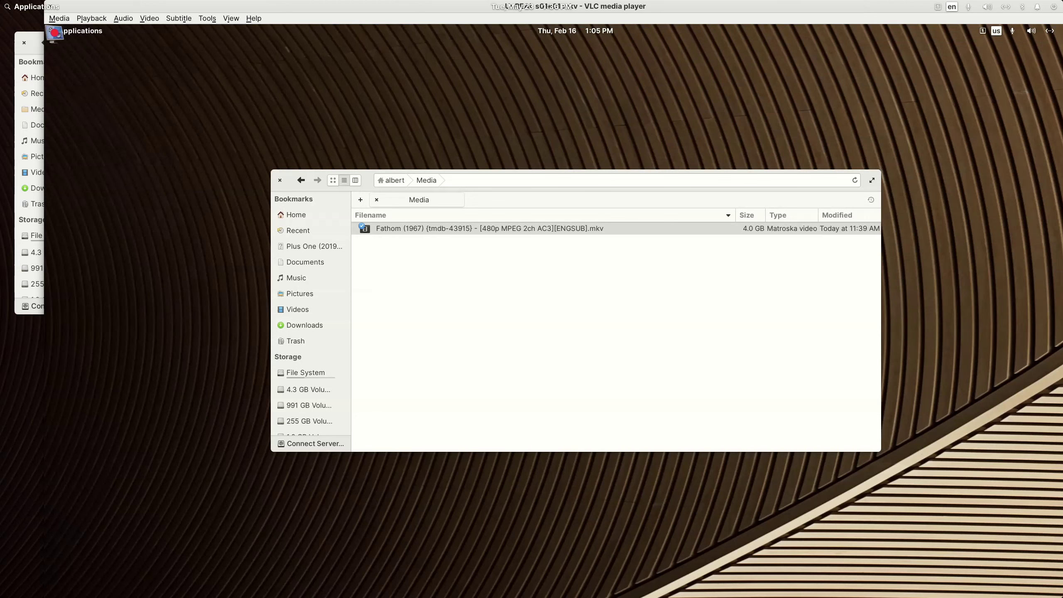
- Force-close the VLC window by running xkill in a terminal, and close the terminal
mouse_move(447, 593)
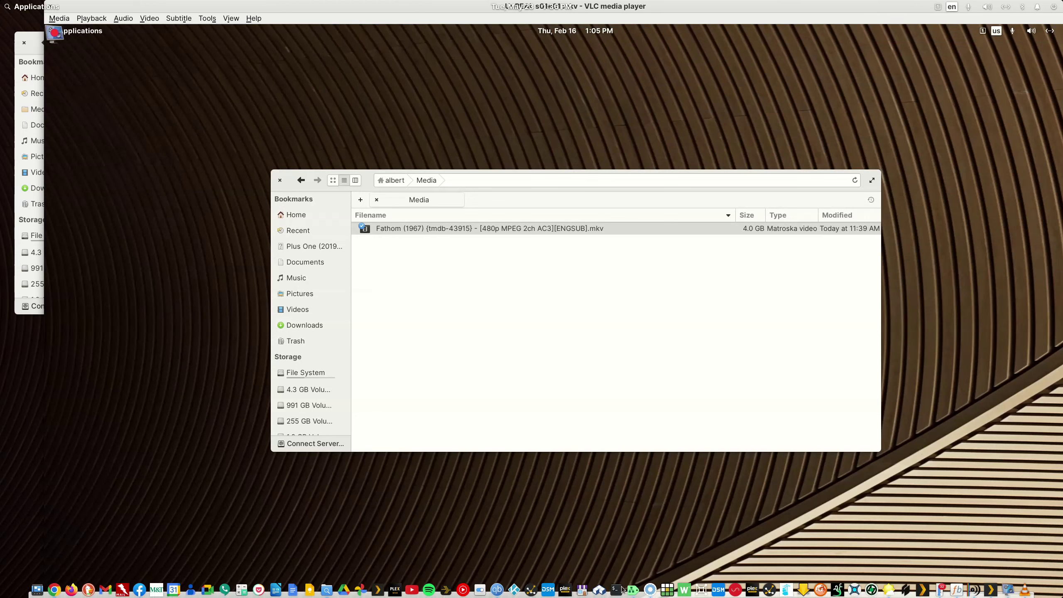
mouse_move(548, 591)
left_click(618, 590)
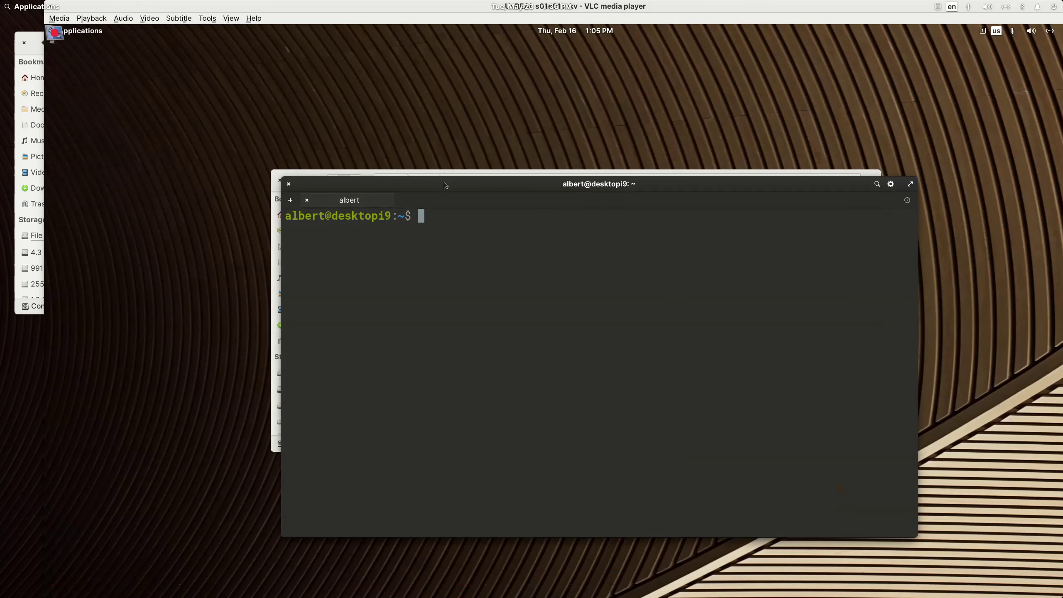
key("ctrl+d")
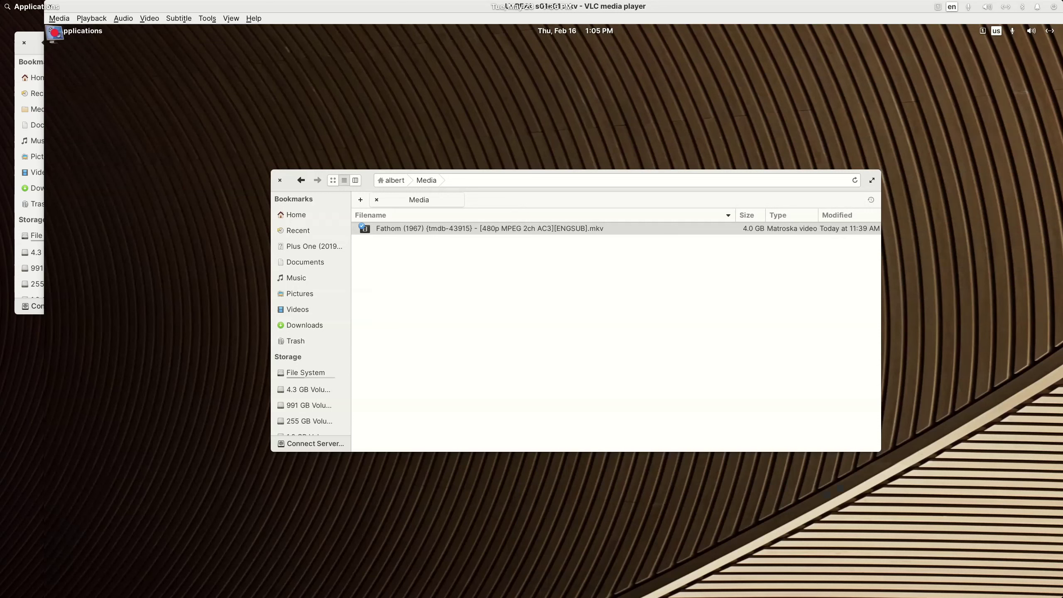
key("ctrl+alt+t")
type("x")
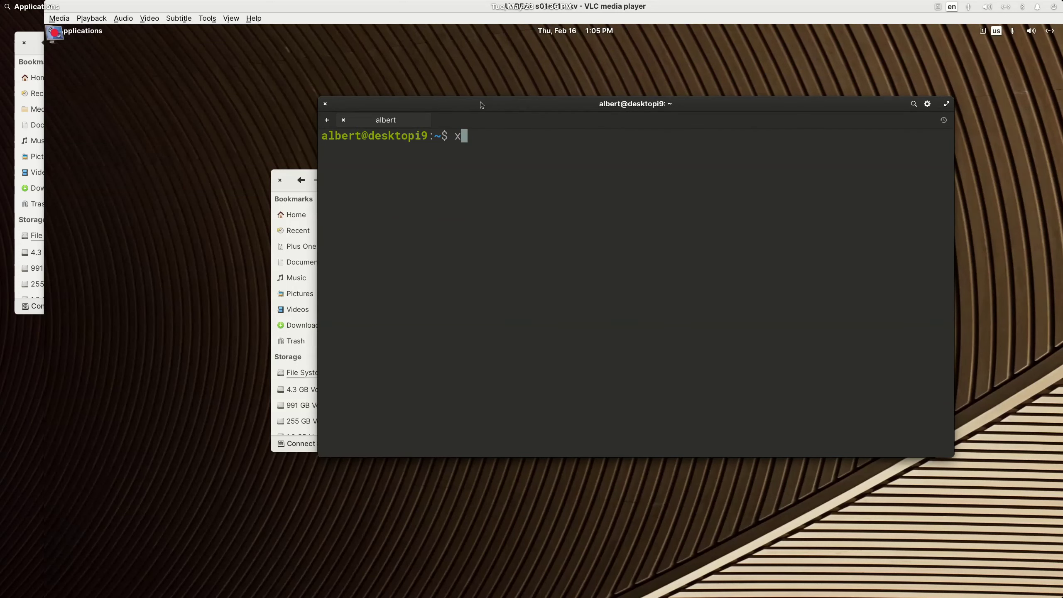
type("kill")
key("Return")
left_click(205, 93)
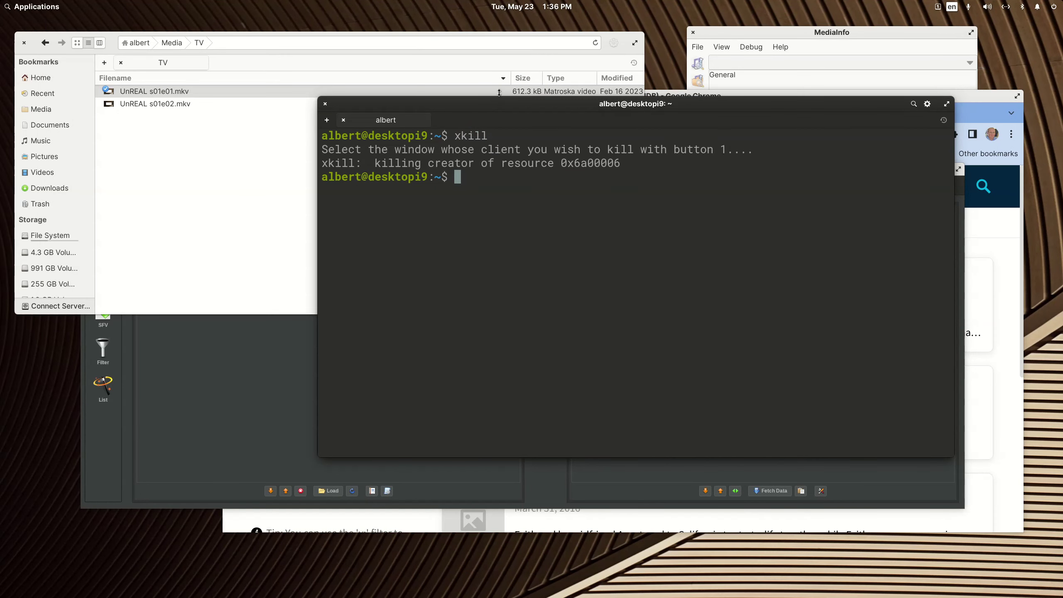
left_click_drag(502, 94, 482, 226)
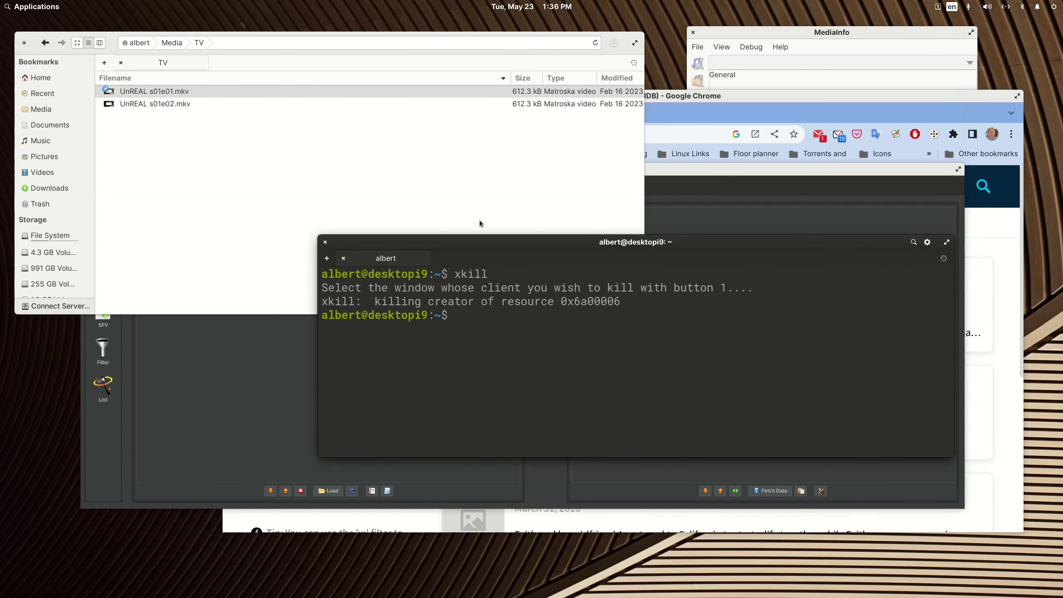
left_click(326, 242)
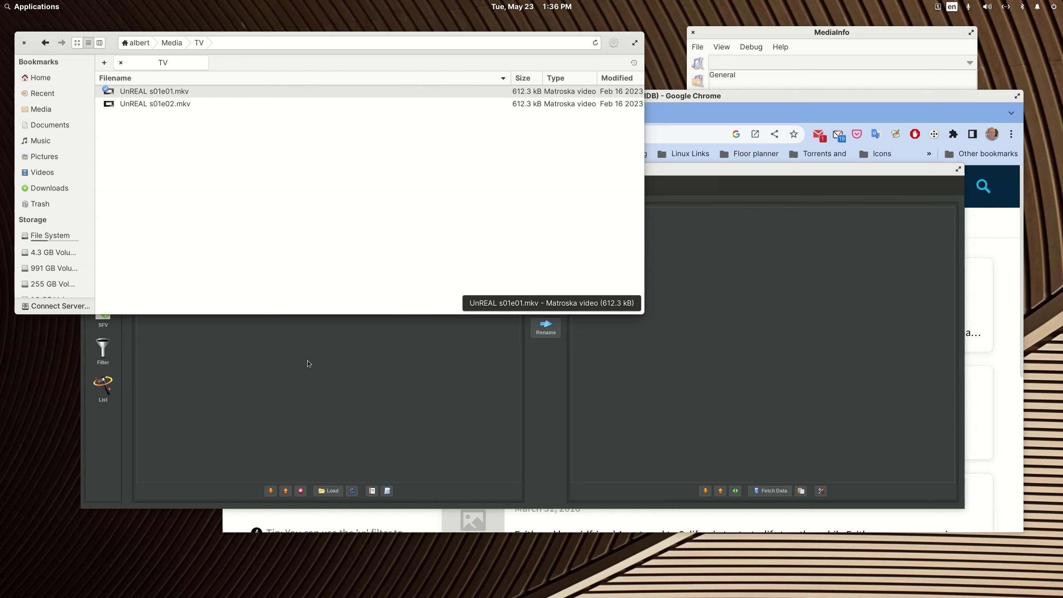
- Load UnREAL s01e01.mkv and UnREAL s01e02.mkv from the TV folder into FileBot's original files list
left_click(404, 398)
left_click(166, 121)
left_click_drag(173, 104, 278, 406)
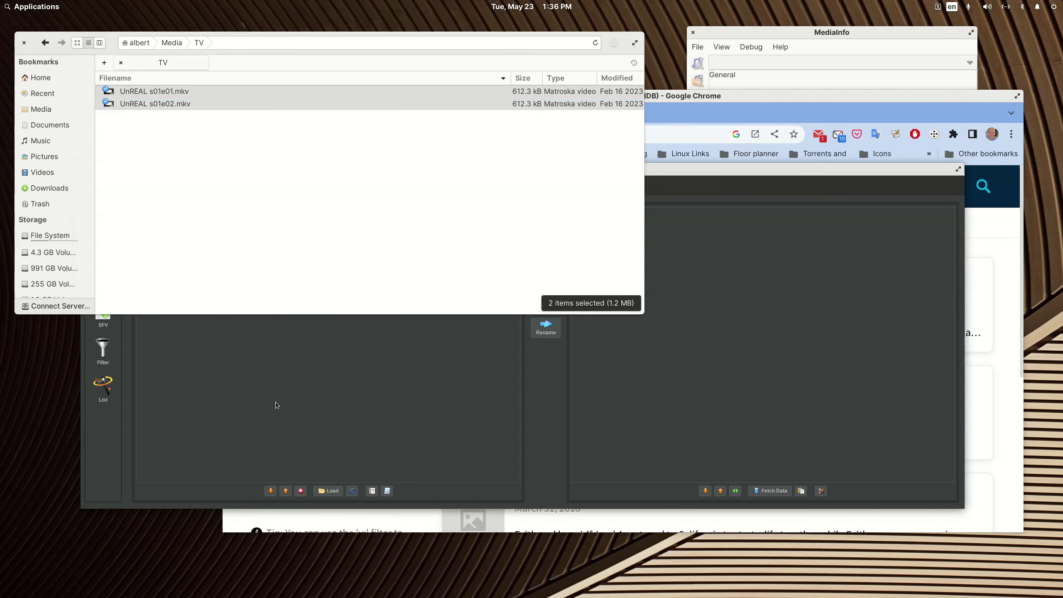
left_click(674, 171)
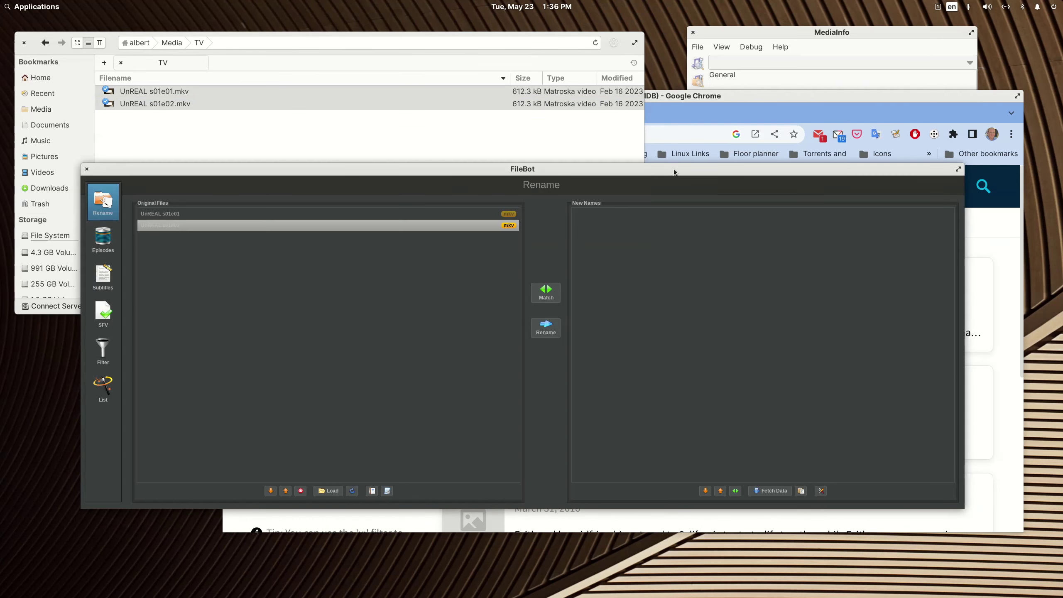
- Apply the built-in Organize Episodes for Plex preset to the two loaded UnREAL files
left_click(173, 214)
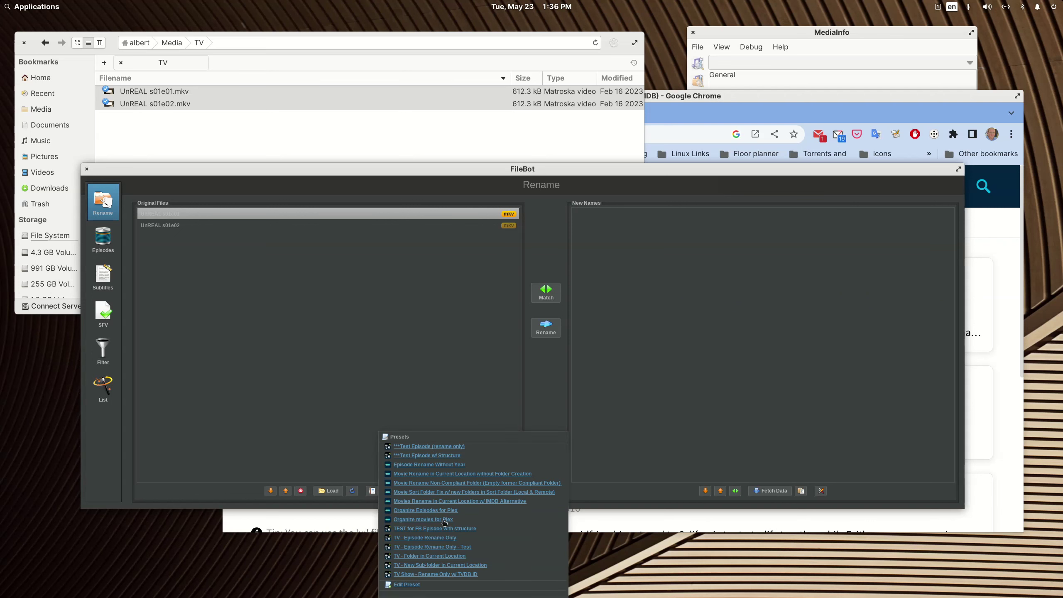
left_click(400, 372)
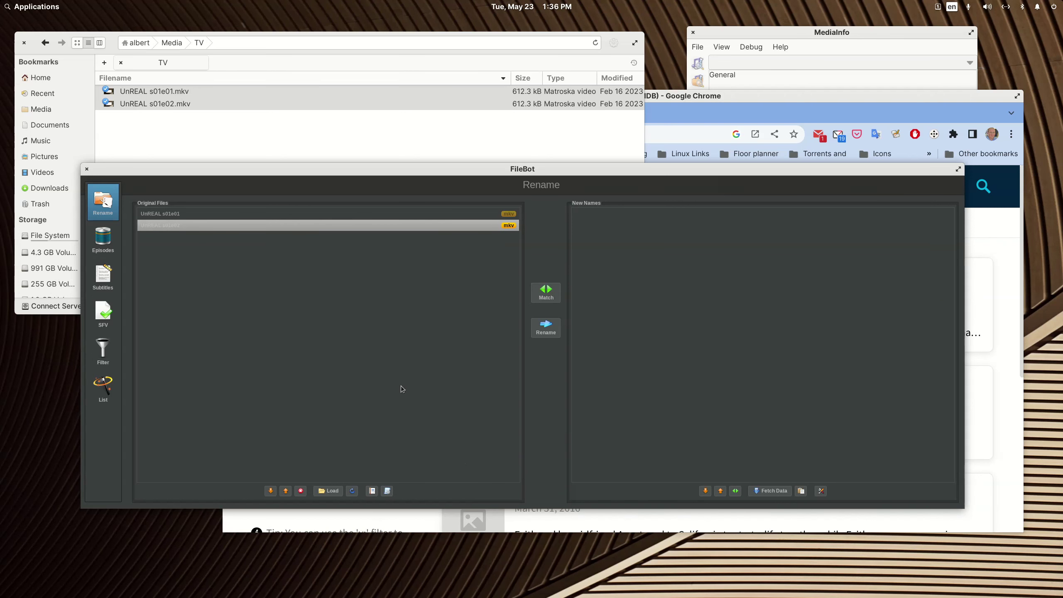
left_click(386, 491)
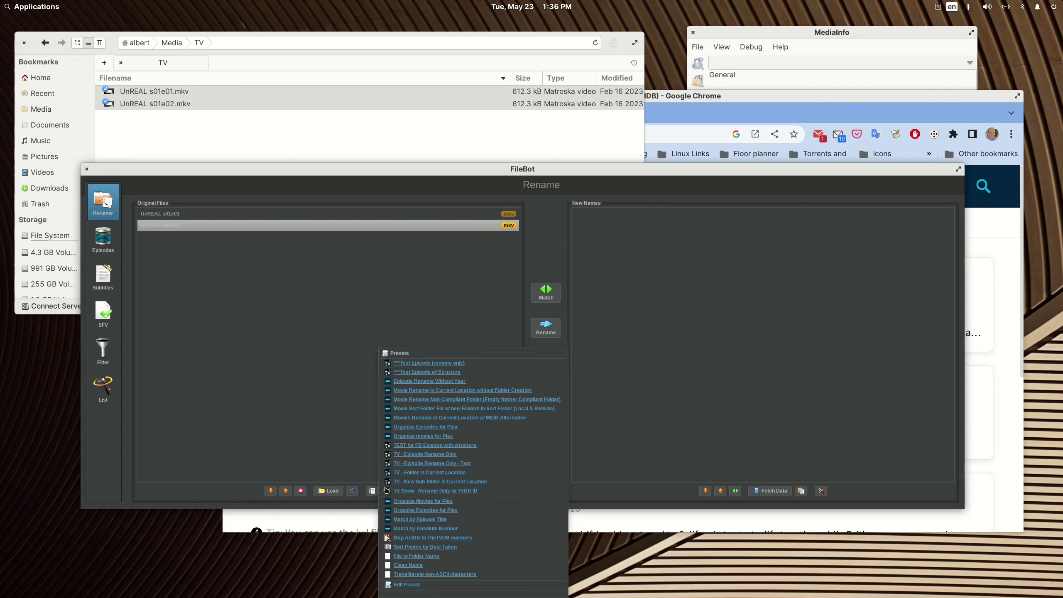
left_click(405, 514)
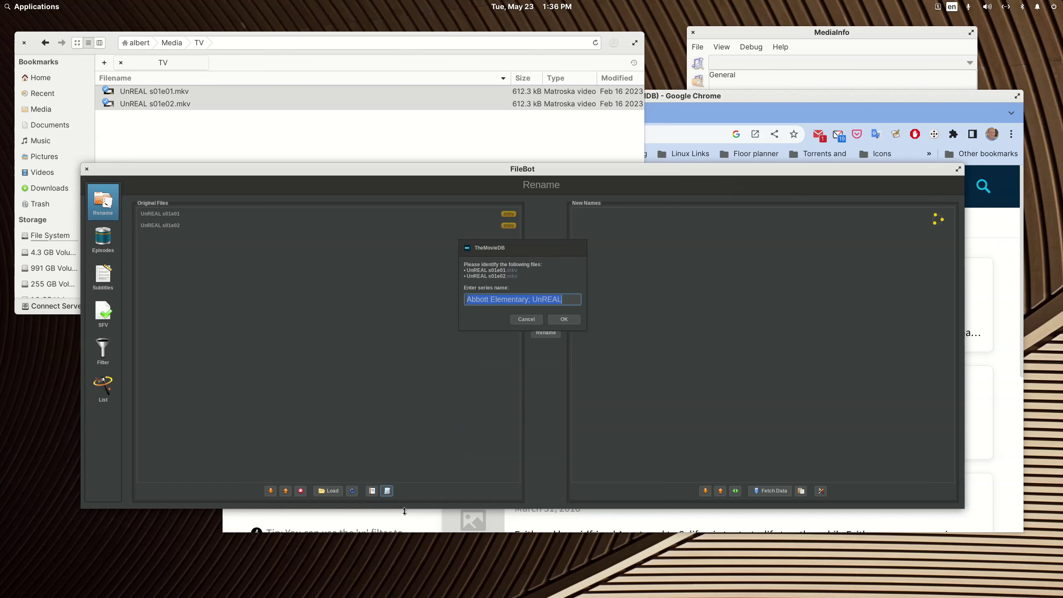
- Remove Abbott Elementary from the series name so it reads only UnREAL, and submit the search
left_click(570, 299)
left_click_drag(570, 300, 455, 302)
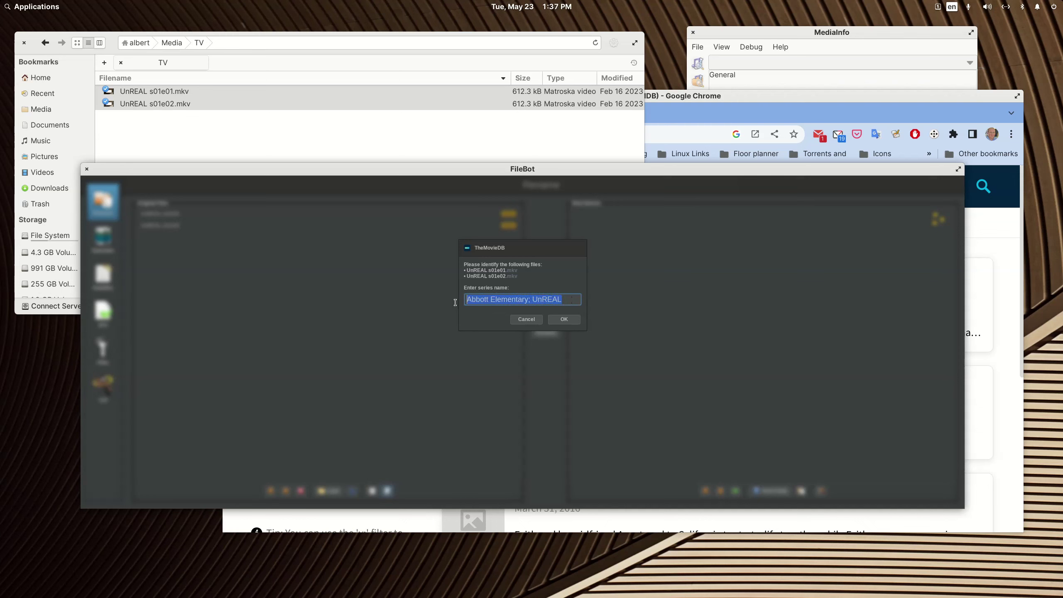
left_click(525, 299)
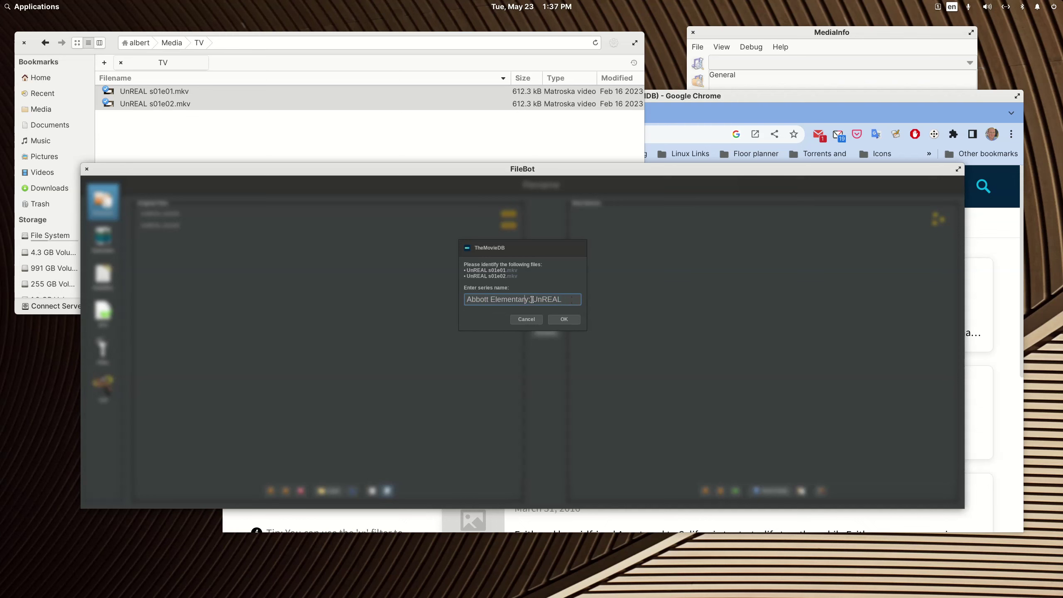
key("shift+Home")
key("BackSpace")
left_click(565, 321)
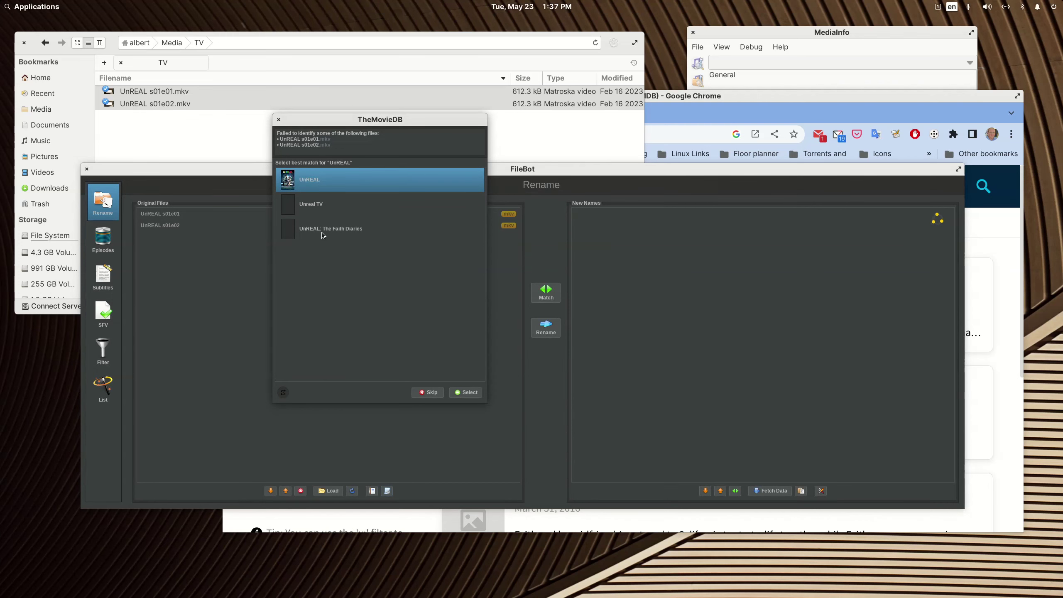
- Check the UnREAL (2015) page on TMDB in Chrome, and select UnREAL as the series match in FileBot
left_click(313, 206)
left_click(310, 180)
left_click(680, 96)
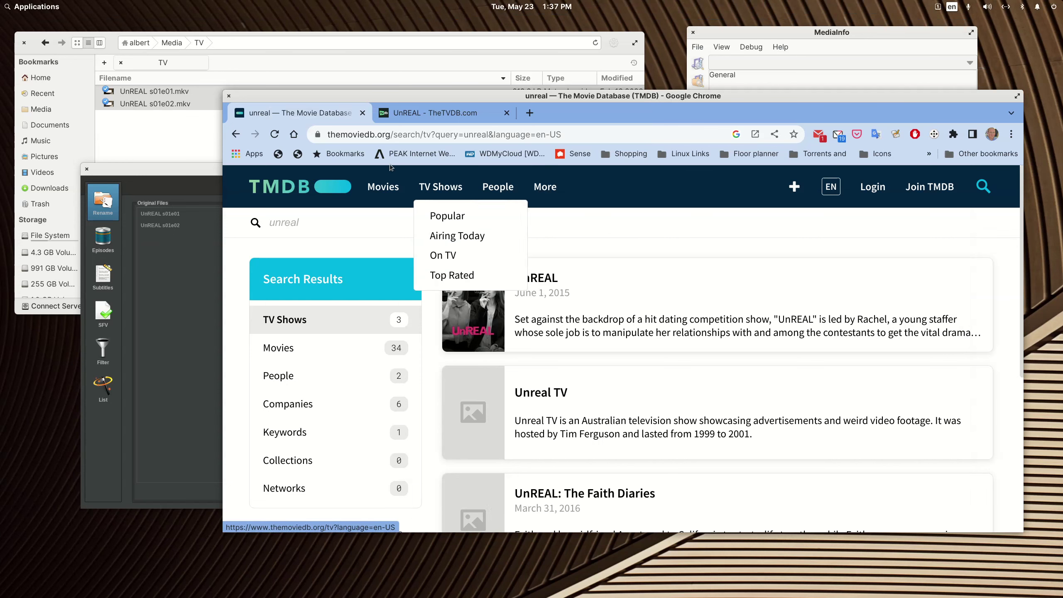
left_click(543, 280)
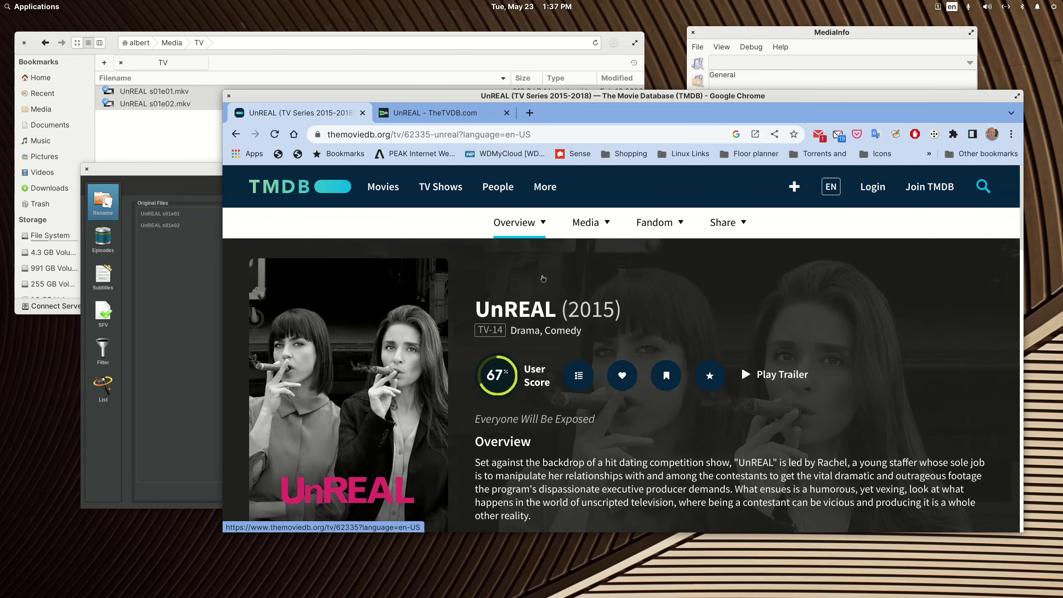
scroll(540, 318, "down", 6)
scroll(536, 359, "up", 10)
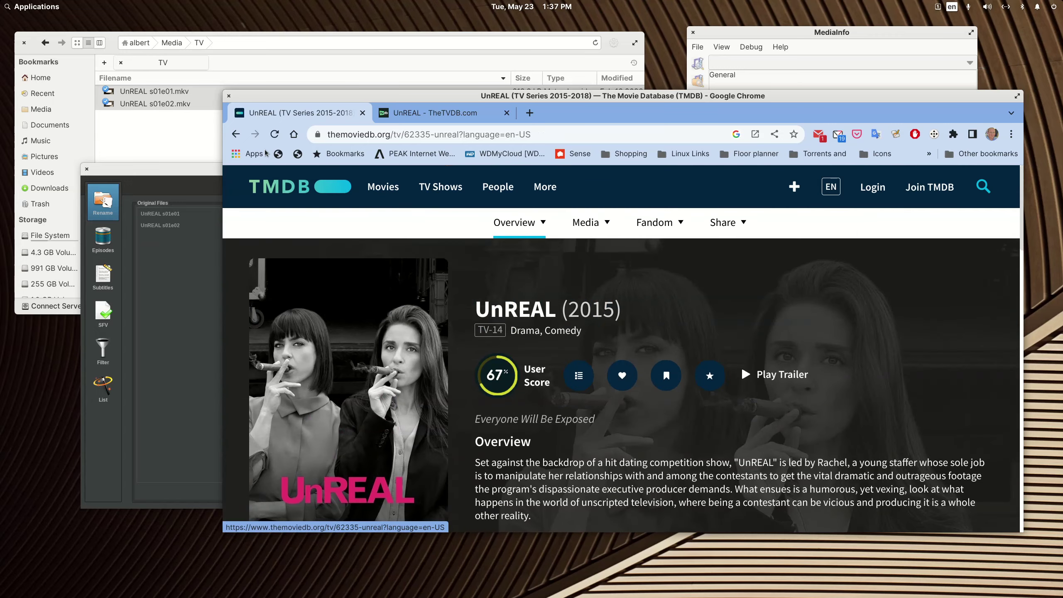
key("alt+Left")
left_click(180, 167)
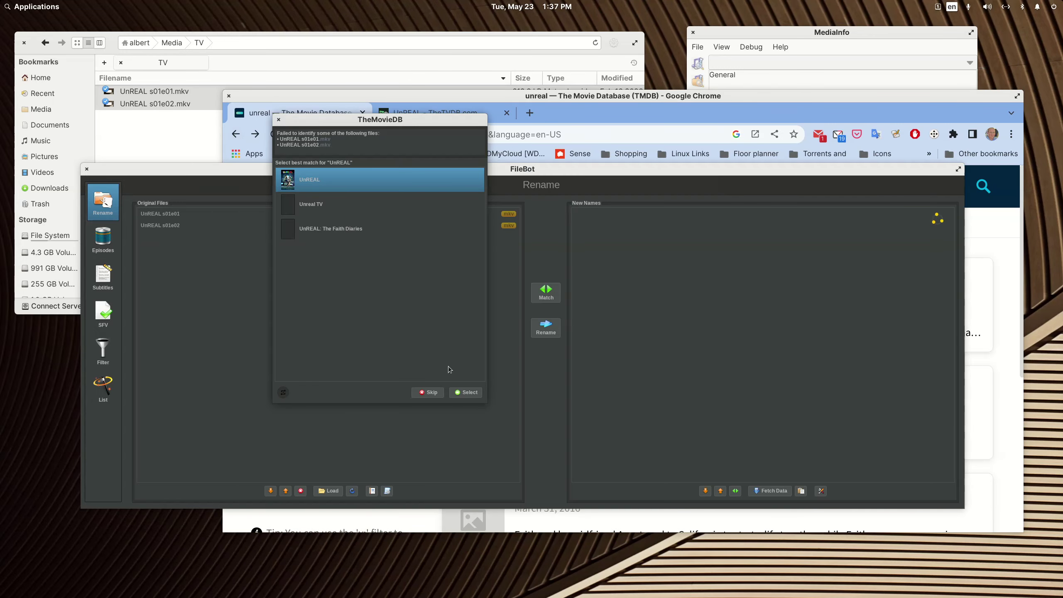
left_click(465, 392)
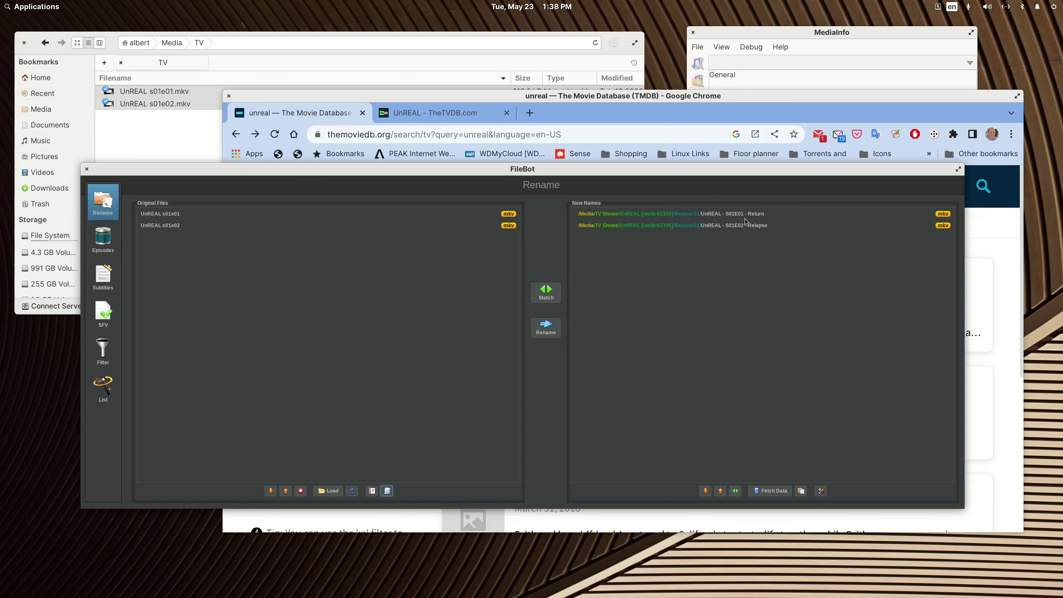
- Switch to Chrome and examine the Season 1 episode titles of UnREAL (2015) on TMDB
left_click(493, 98)
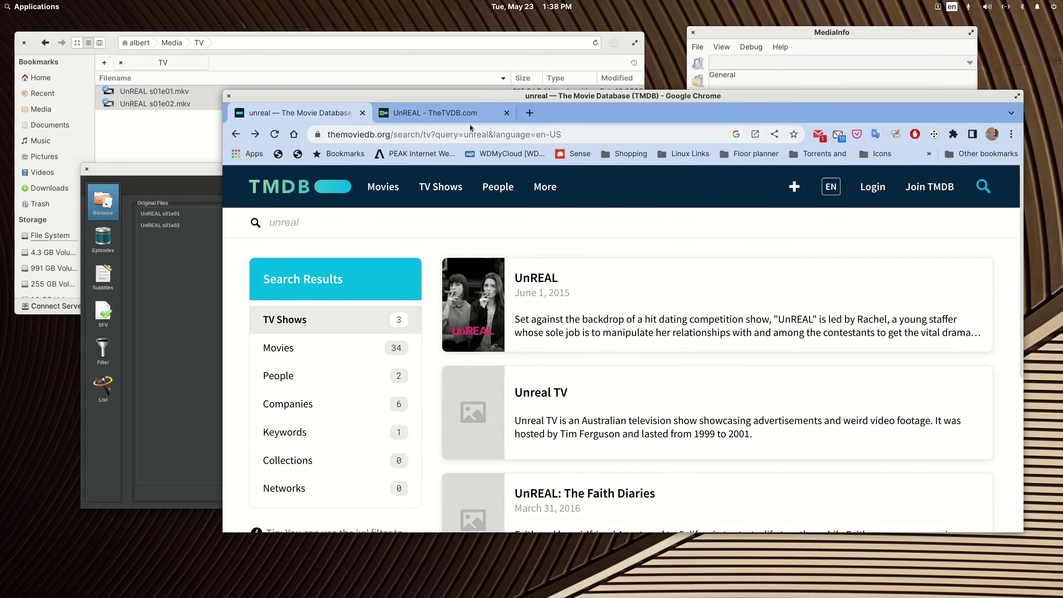
left_click(539, 278)
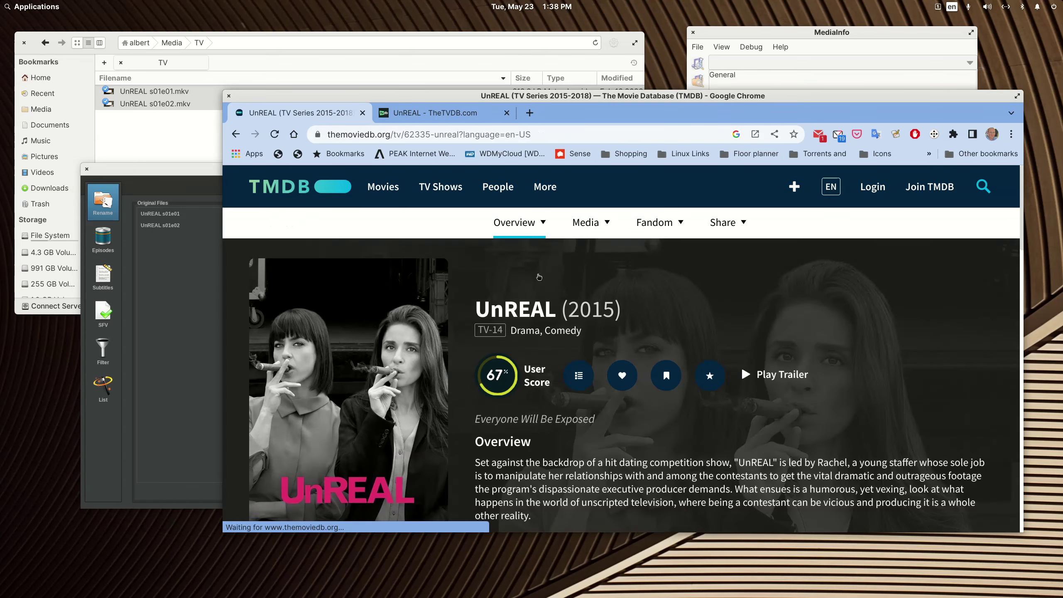
scroll(546, 296, "down", 5)
scroll(545, 295, "down", 5)
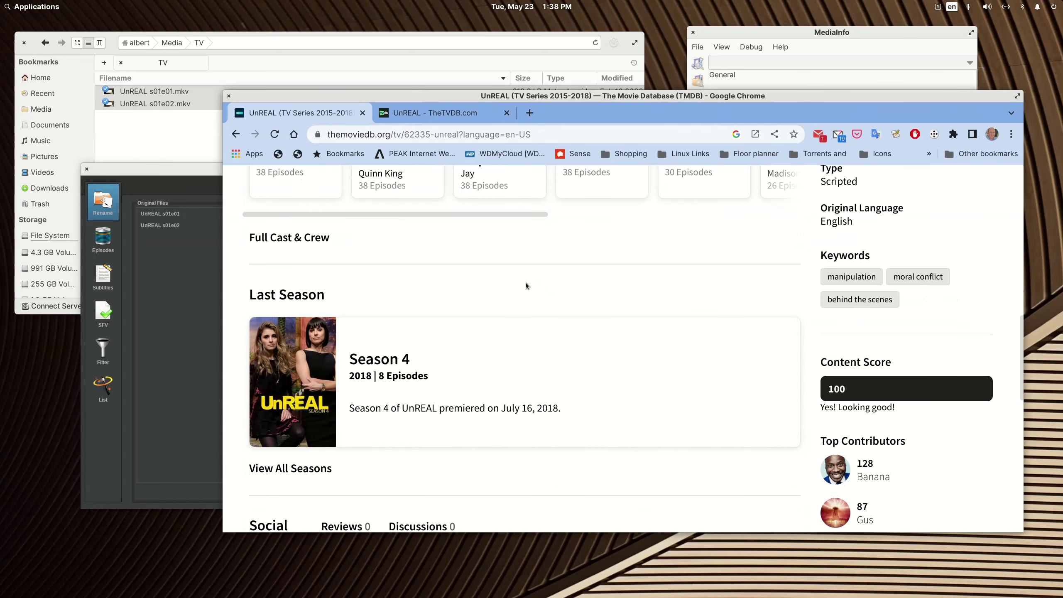
left_click(293, 468)
scroll(472, 348, "down", 4)
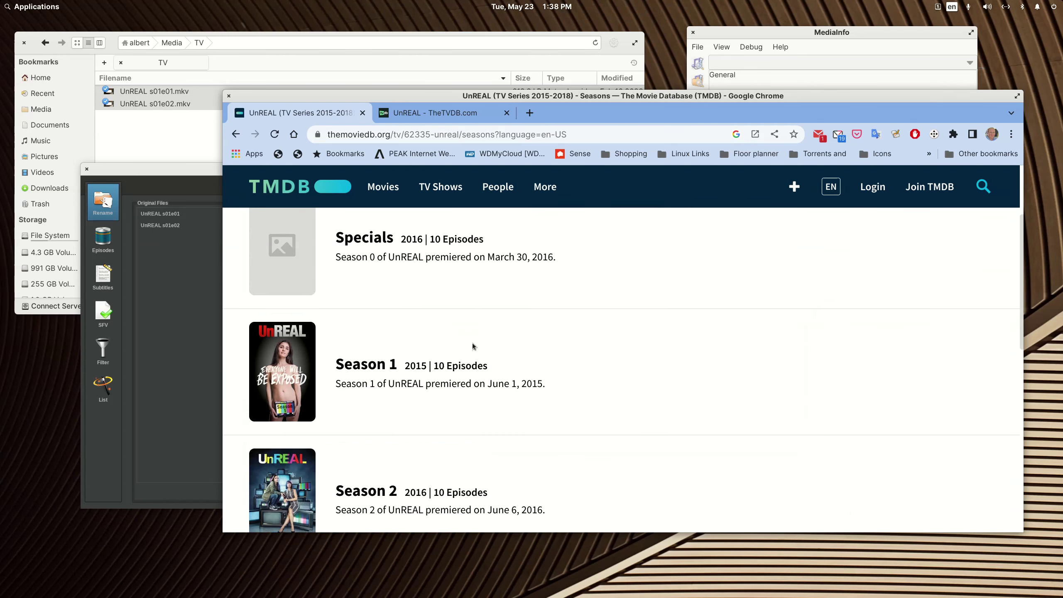
left_click(362, 284)
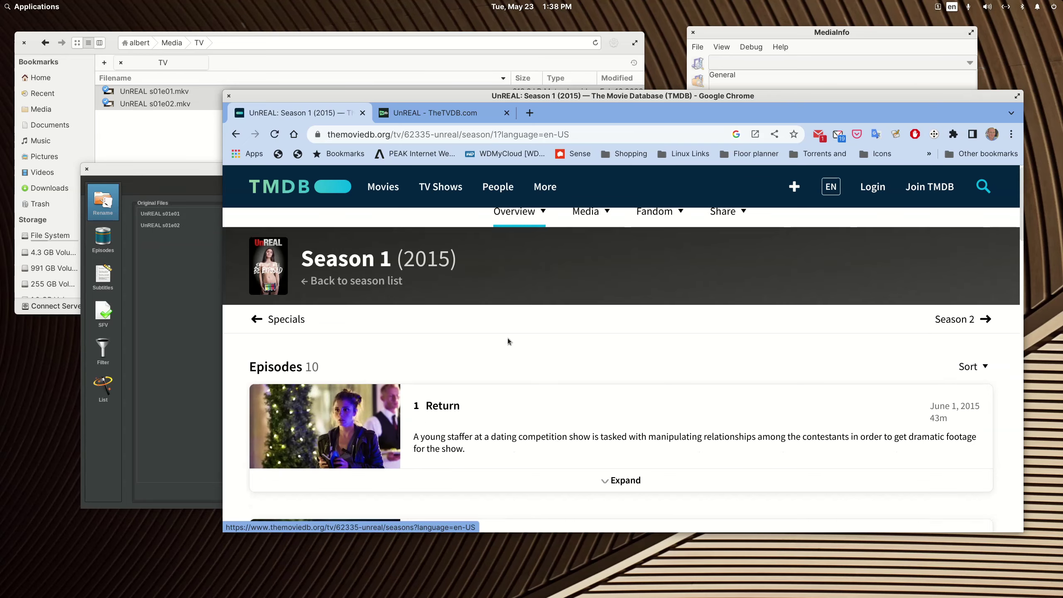
scroll(506, 337, "down", 5)
scroll(504, 337, "up", 2)
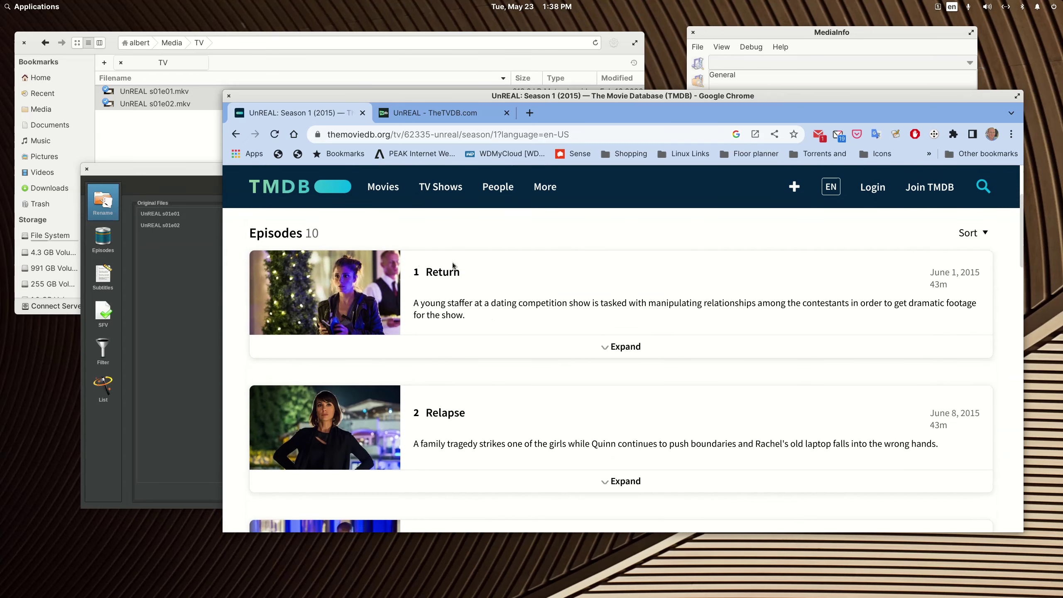
- Examine the Season 1 episode titles of UnREAL in aired order on TheTVDB
left_click(444, 111)
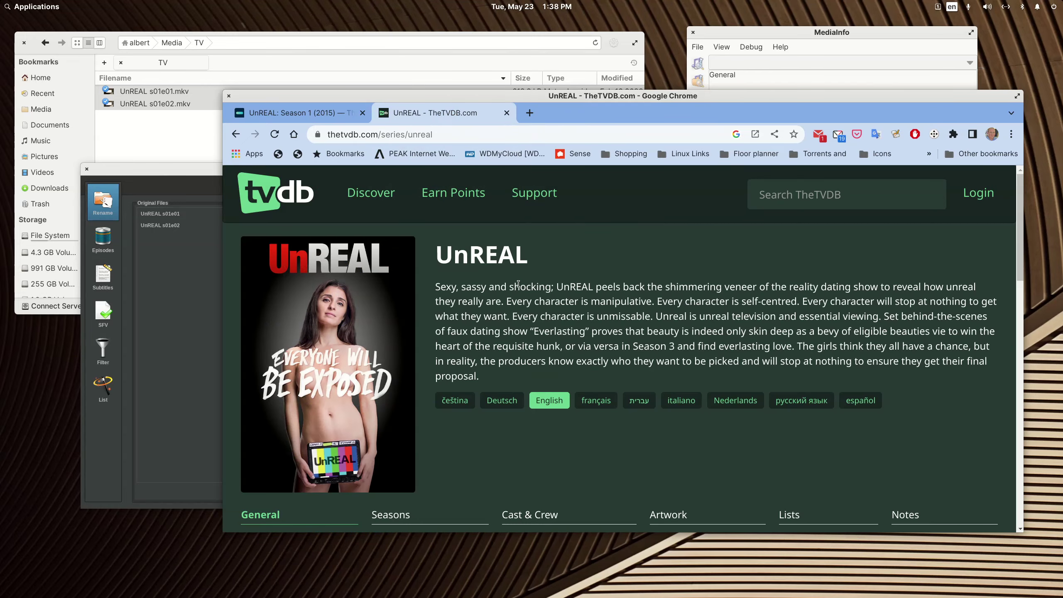
scroll(517, 285, "down", 3)
left_click(385, 371)
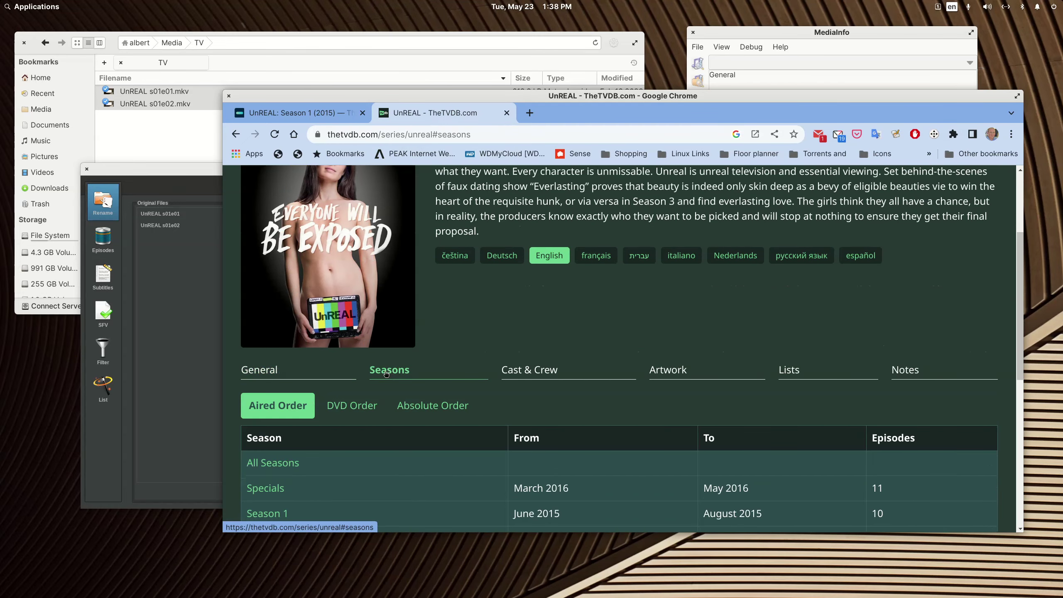
scroll(386, 373, "down", 3)
left_click(283, 368)
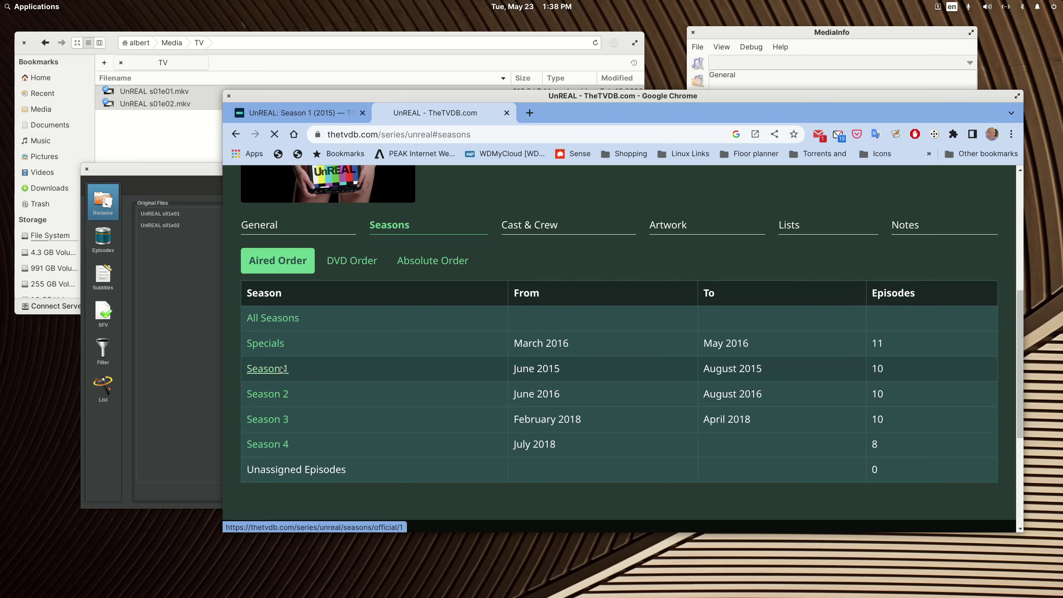
scroll(435, 392, "down", 7)
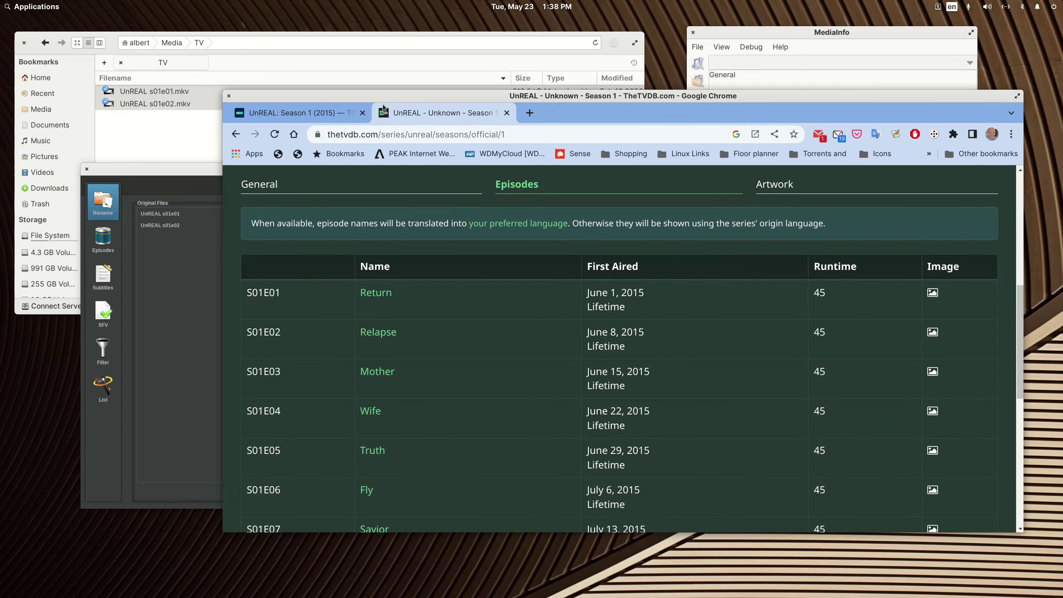
- Switch back to FileBot and rename the two UnREAL episodes to their matched new names
left_click(188, 168)
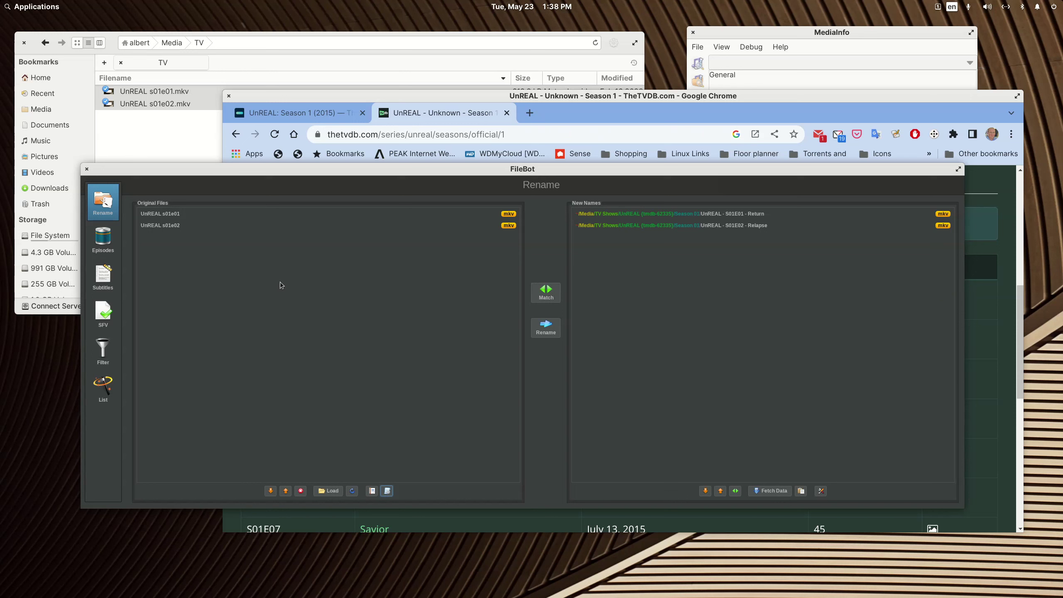
left_click(542, 329)
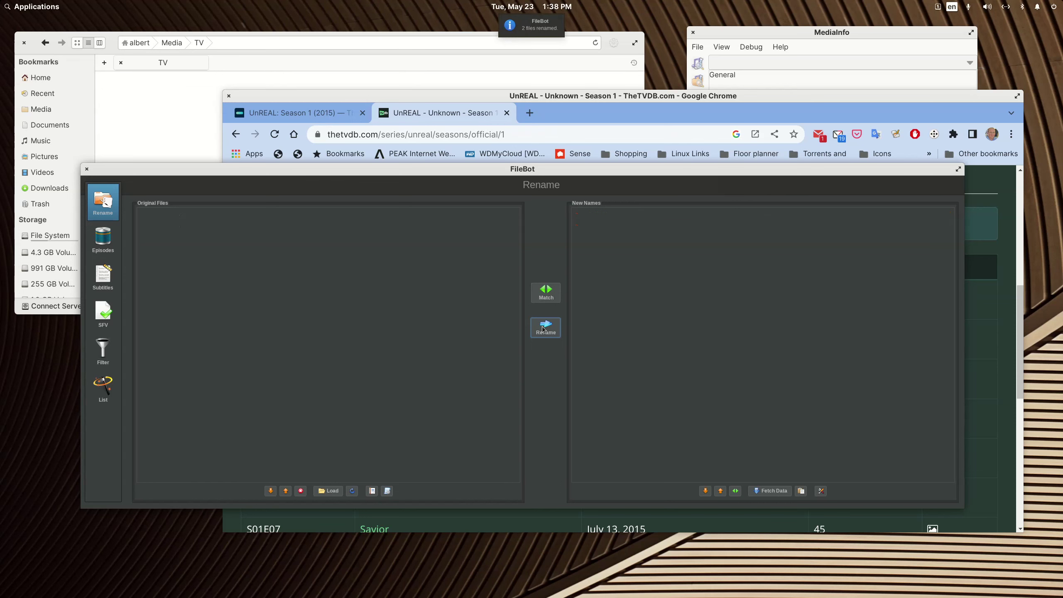
- Switch to the file manager, check the TV folder, and open the TV Shows folder inside Media
left_click(251, 34)
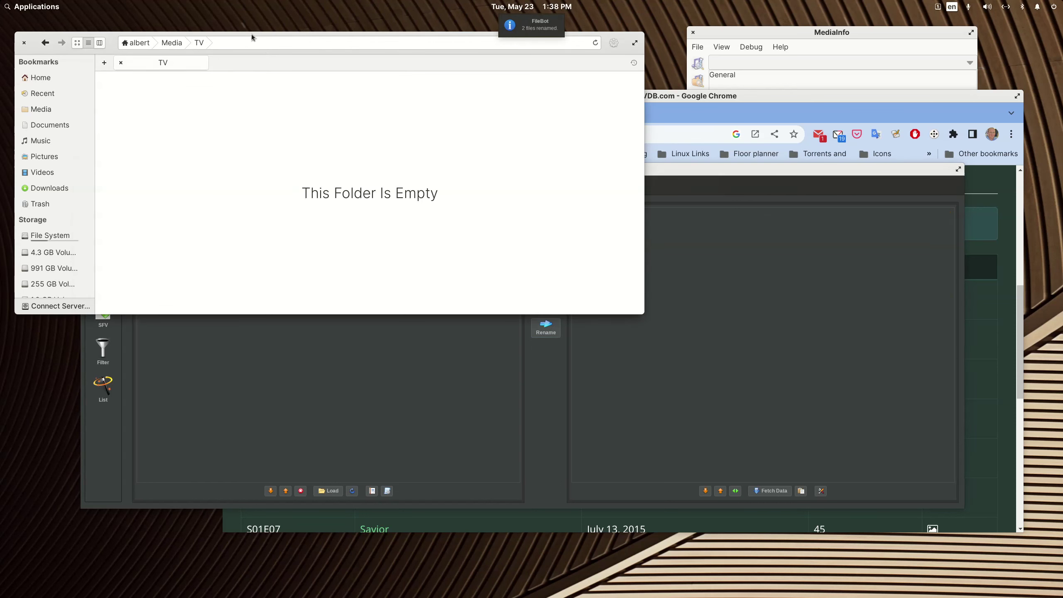
left_click(171, 43)
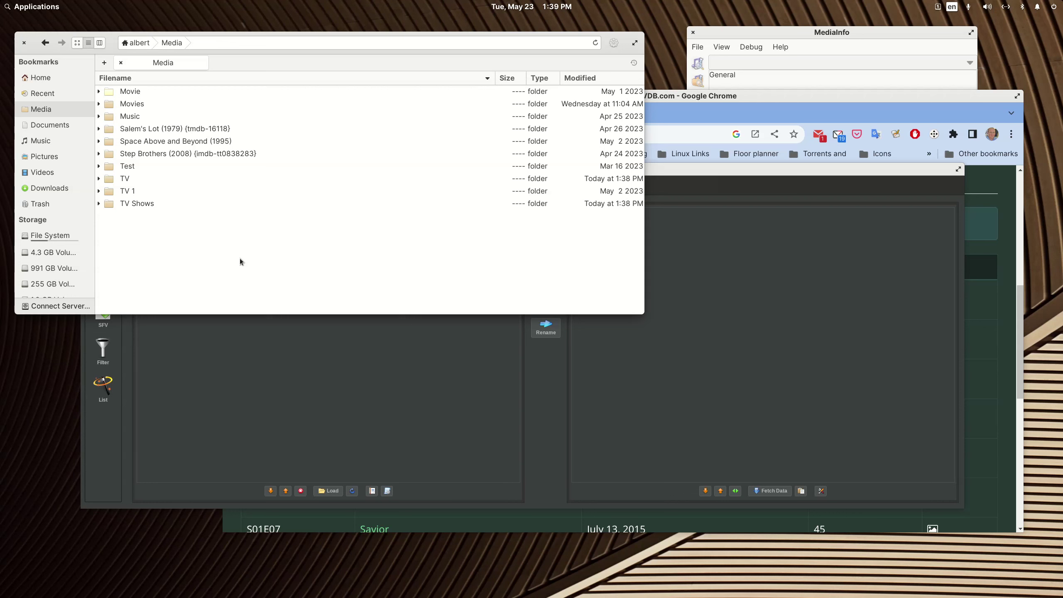
double_click(128, 207)
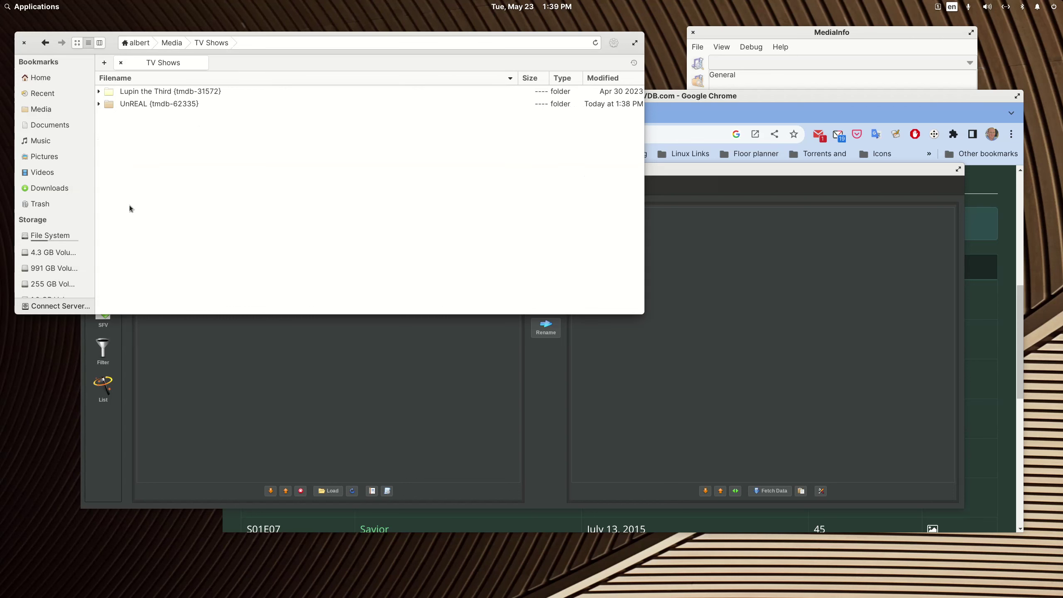
- Look through the Lupin the Third {tmdb-31572} folder and its Season 01 subfolder, and move the show's folder to the trash
double_click(153, 92)
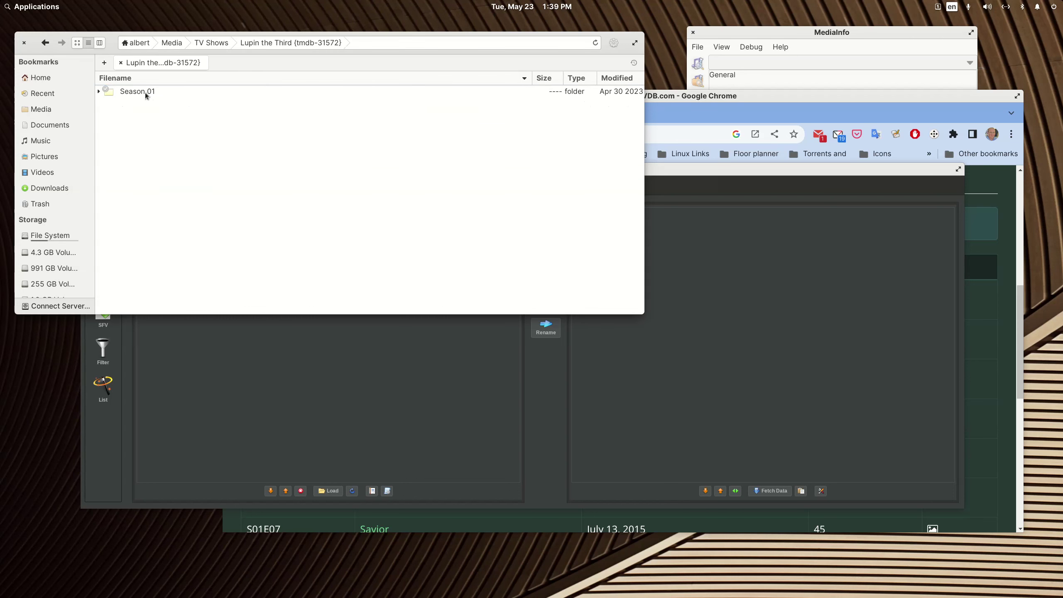
double_click(145, 92)
left_click(45, 43)
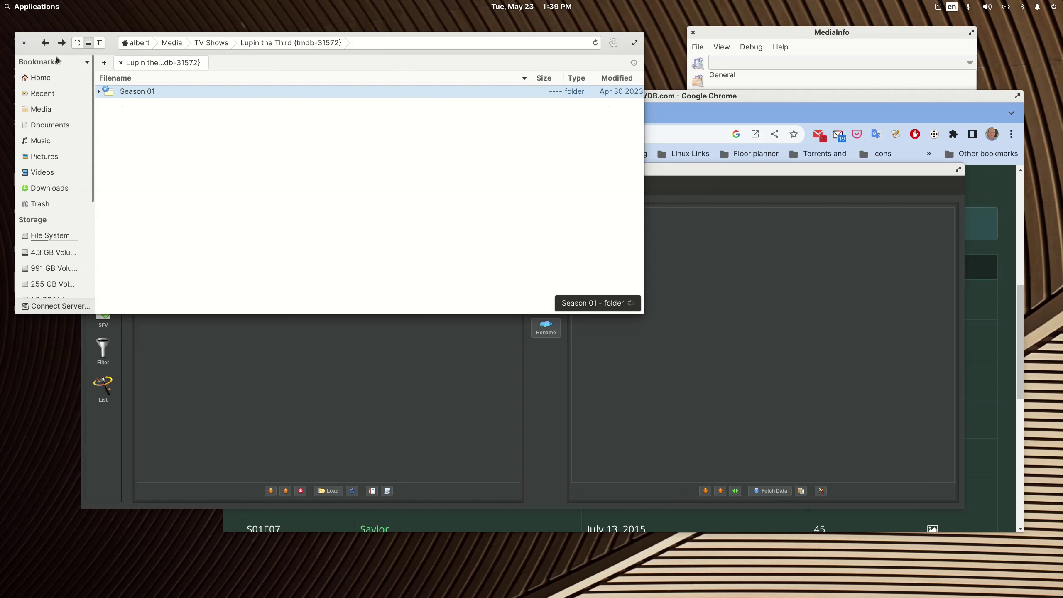
left_click(44, 42)
right_click(130, 93)
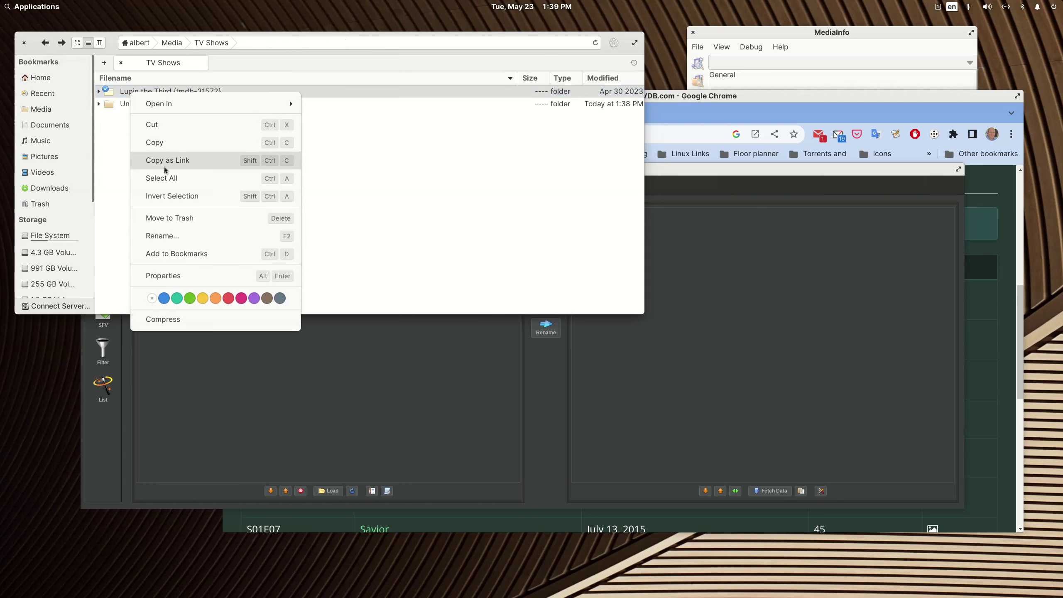
left_click(176, 218)
- View the renamed episodes in Season 01 of the UnREAL {tmdb-62335} folder, and return to the Media folder
double_click(150, 92)
double_click(145, 91)
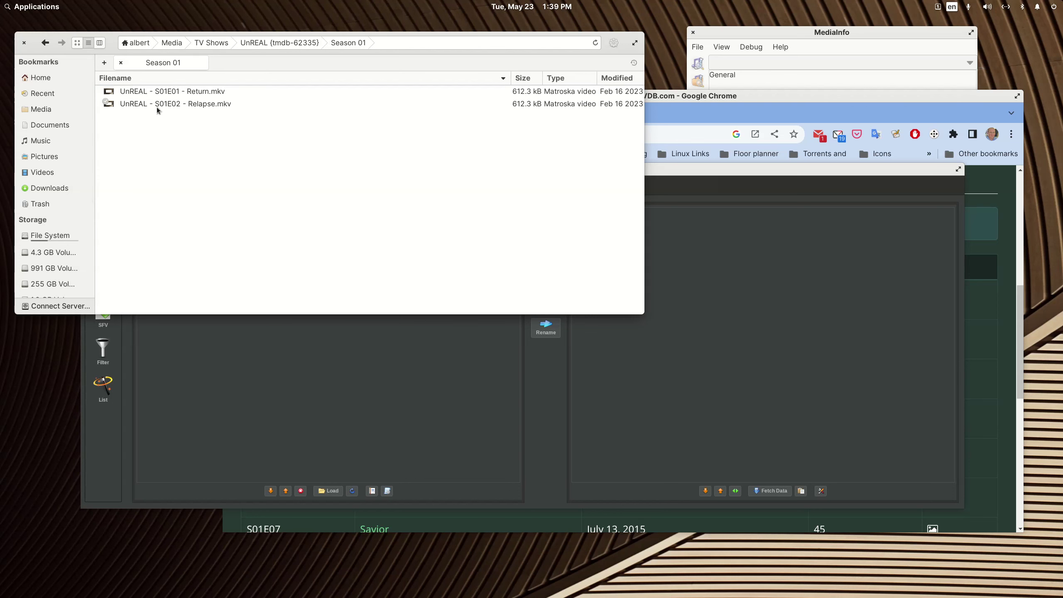
left_click(47, 45)
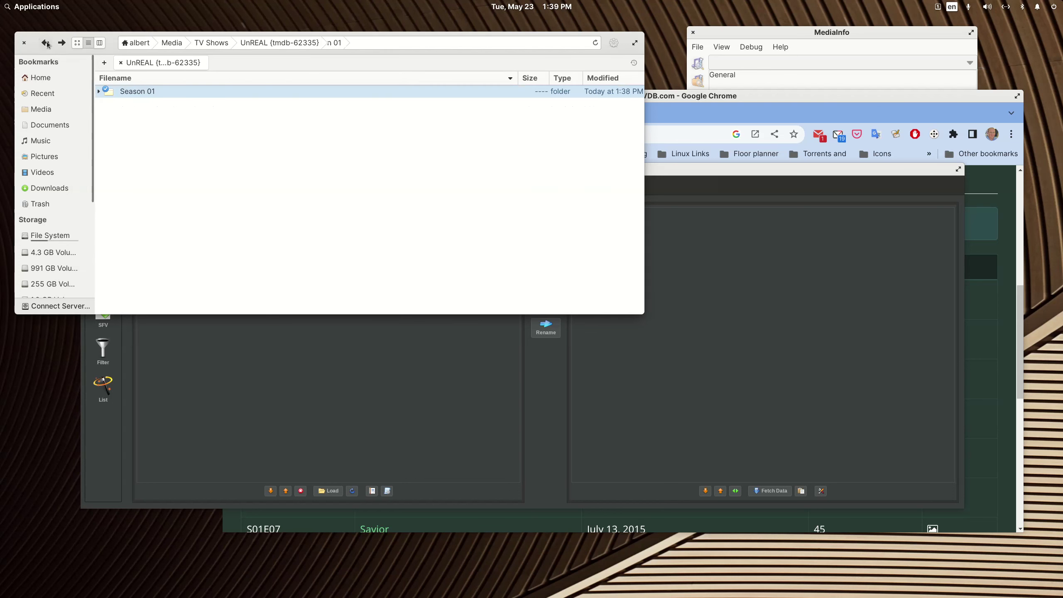
left_click(47, 45)
left_click(48, 45)
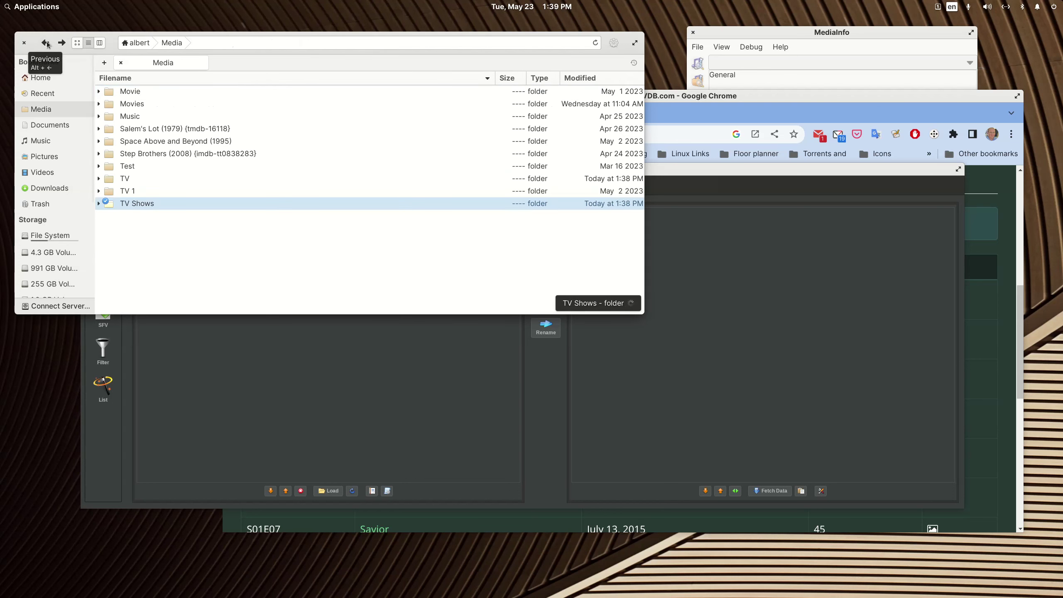
- Reopen TV Shows and the UnREAL folder's Season 01 to check the episode file names, and go back to the Media folder
double_click(130, 203)
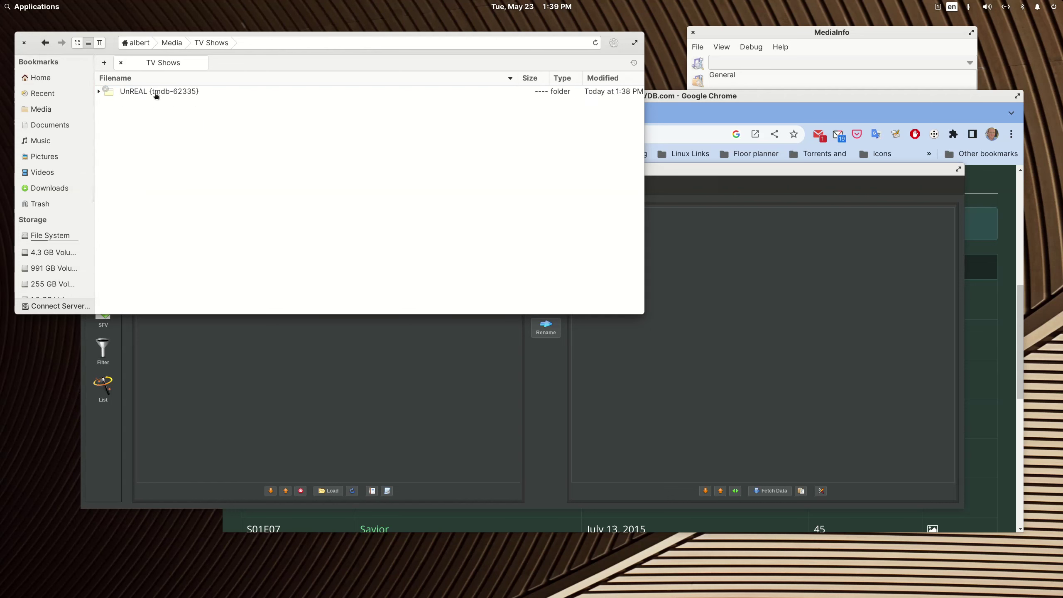
double_click(185, 94)
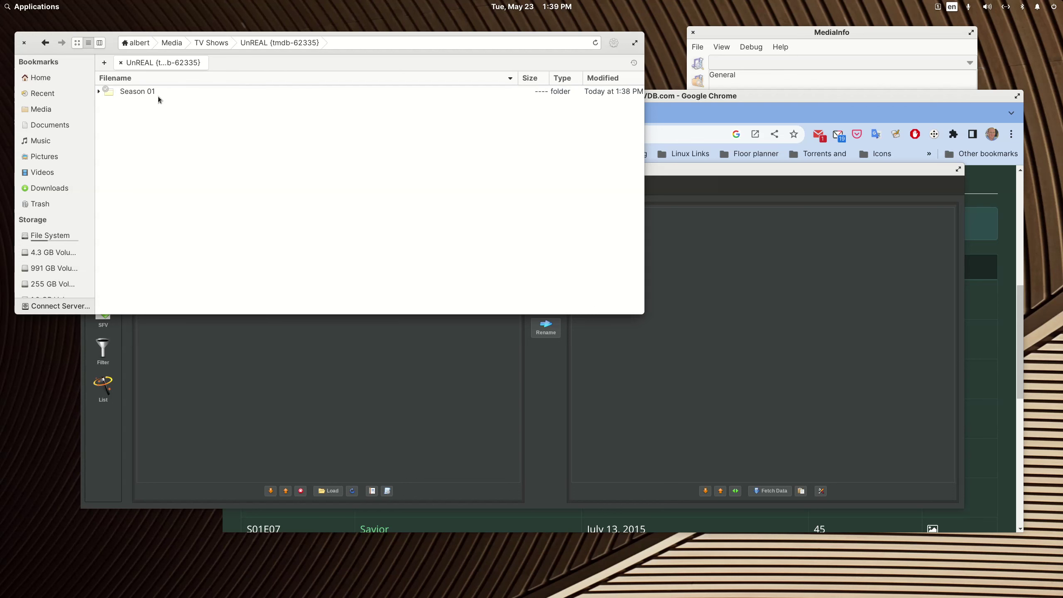
double_click(141, 92)
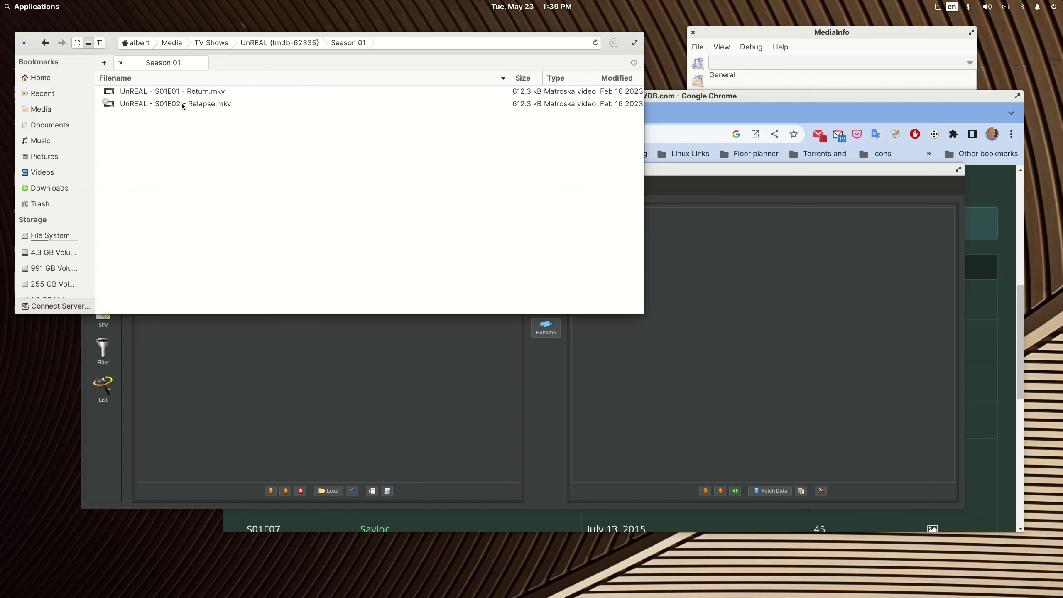
left_click(47, 43)
left_click(46, 42)
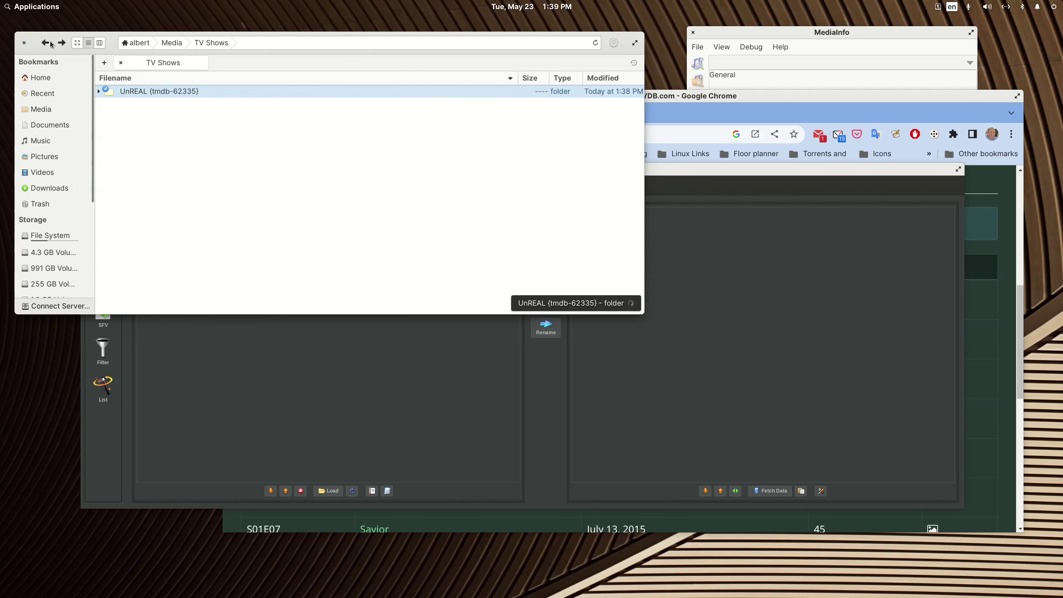
left_click(46, 43)
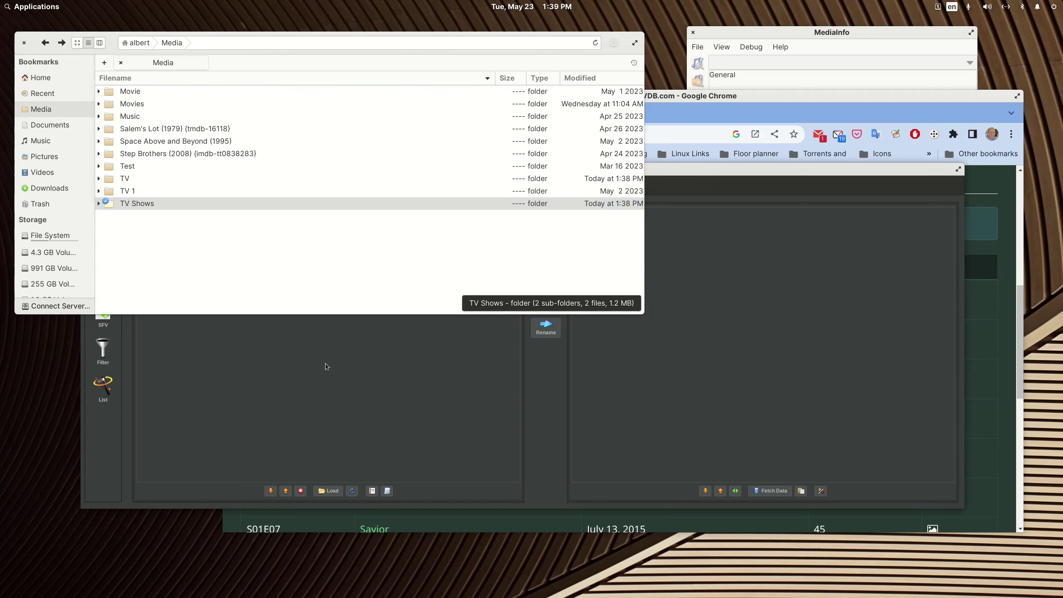
- Switch to FileBot and rename the two episodes with the ***Test Episode (rename only) preset, choosing UnREAL as the TheTVDB match
left_click(671, 168)
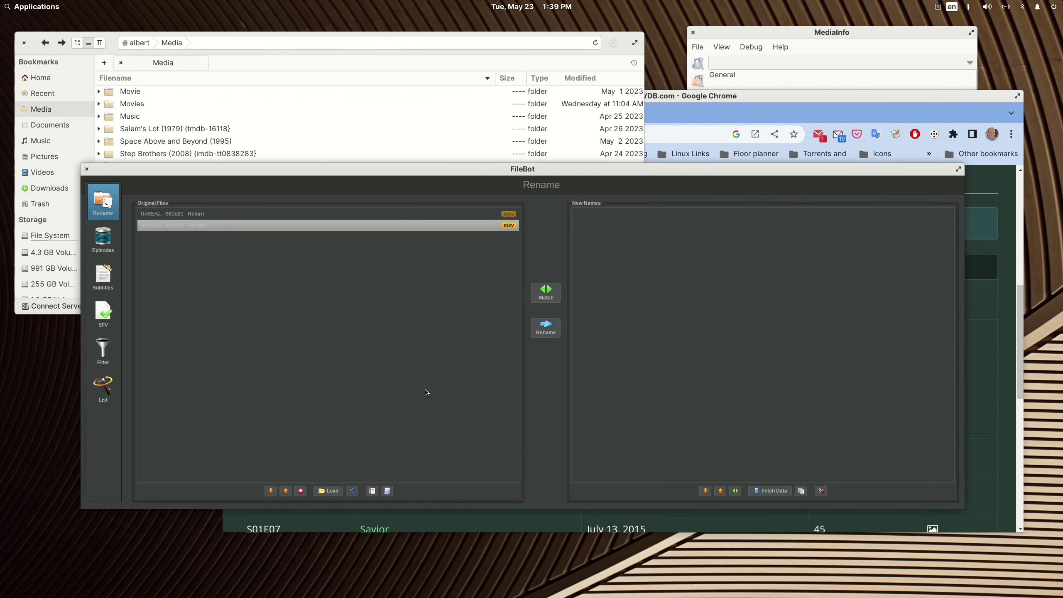
left_click(388, 492)
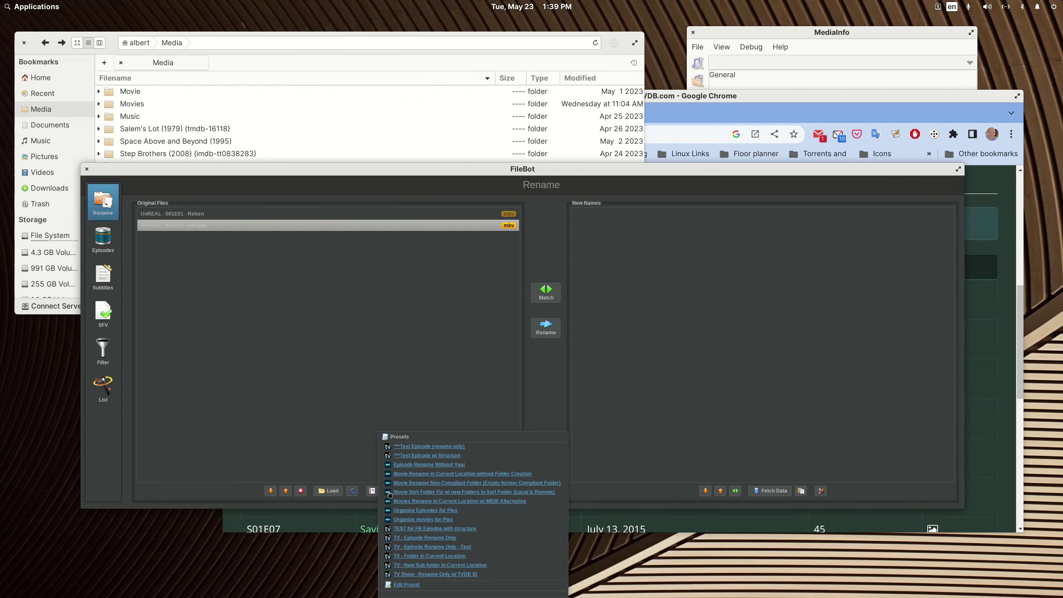
left_click(428, 446)
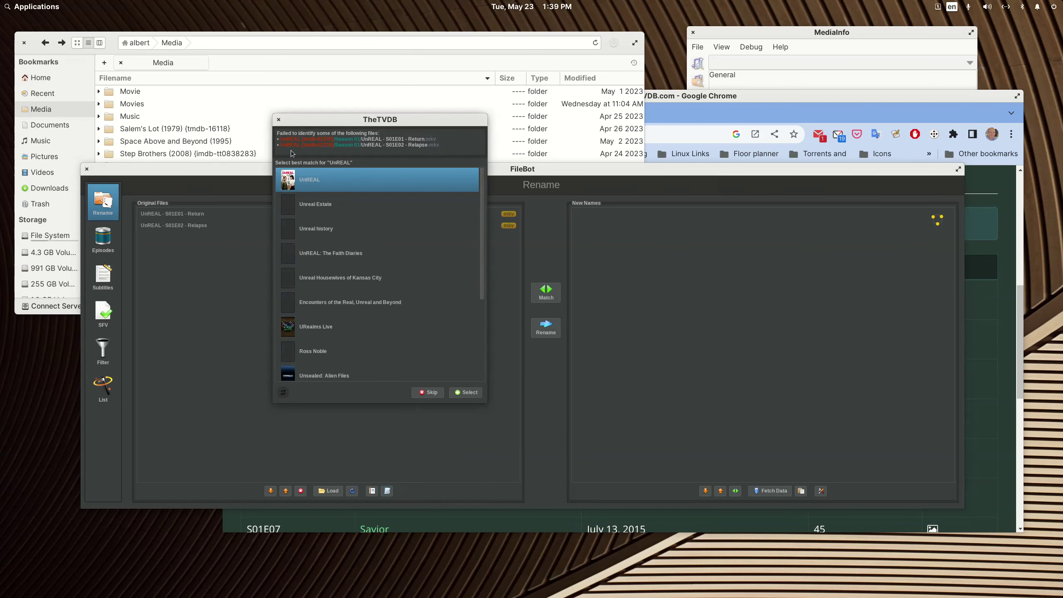
left_click(469, 393)
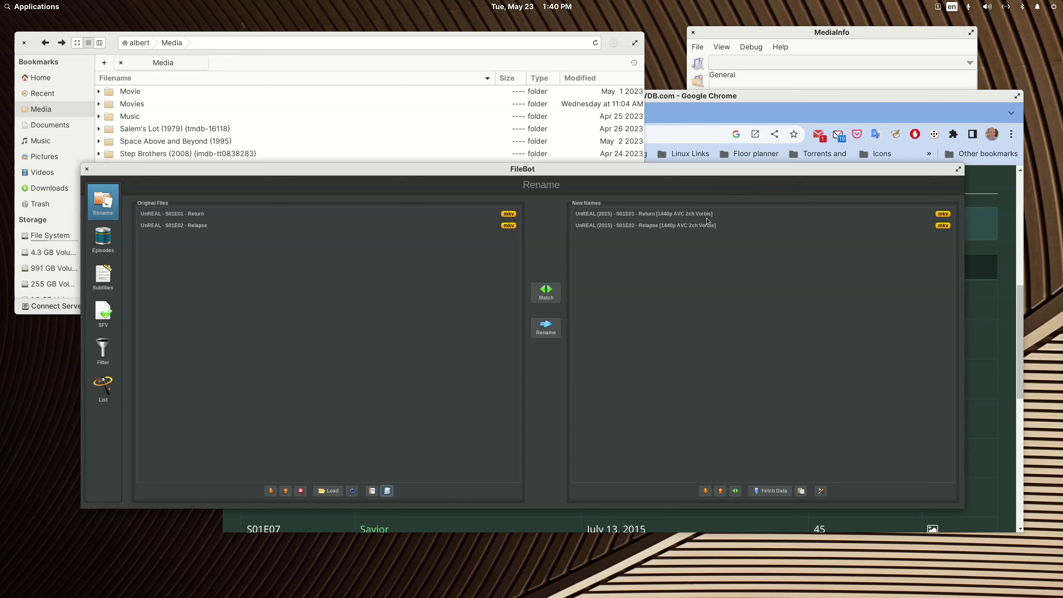
left_click(546, 325)
left_click(86, 169)
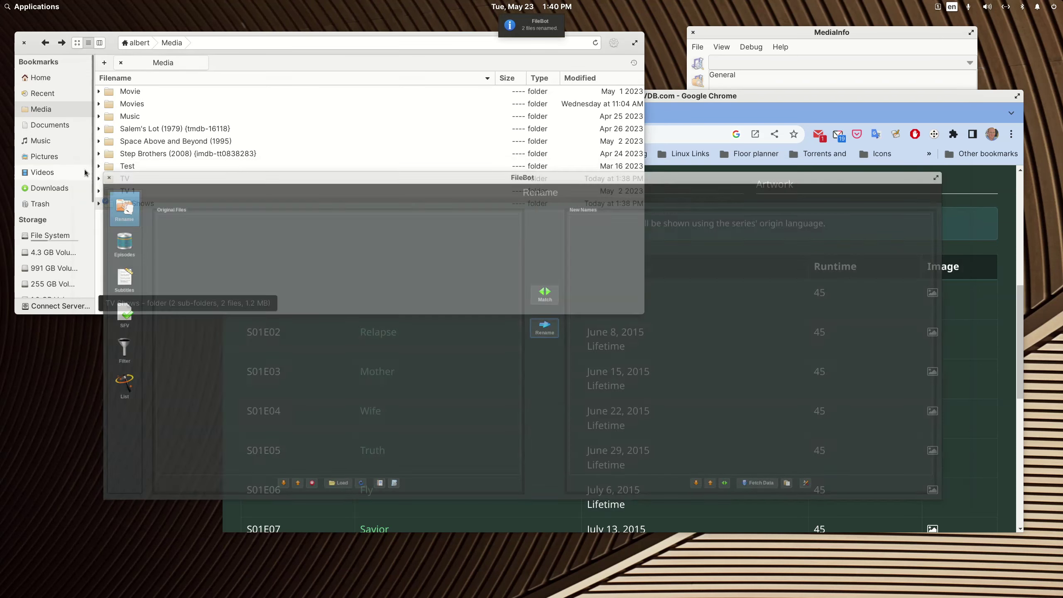
- Check the newly renamed episodes in the UnREAL {tmdb-62335} Season 01 folder, and return to the Media folder
double_click(138, 203)
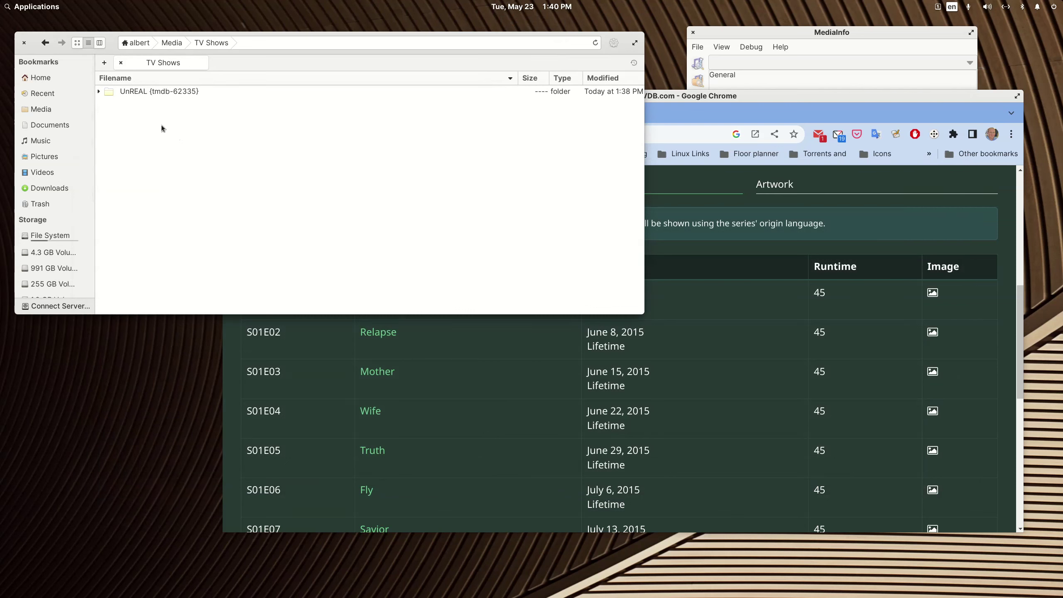
double_click(139, 93)
double_click(138, 93)
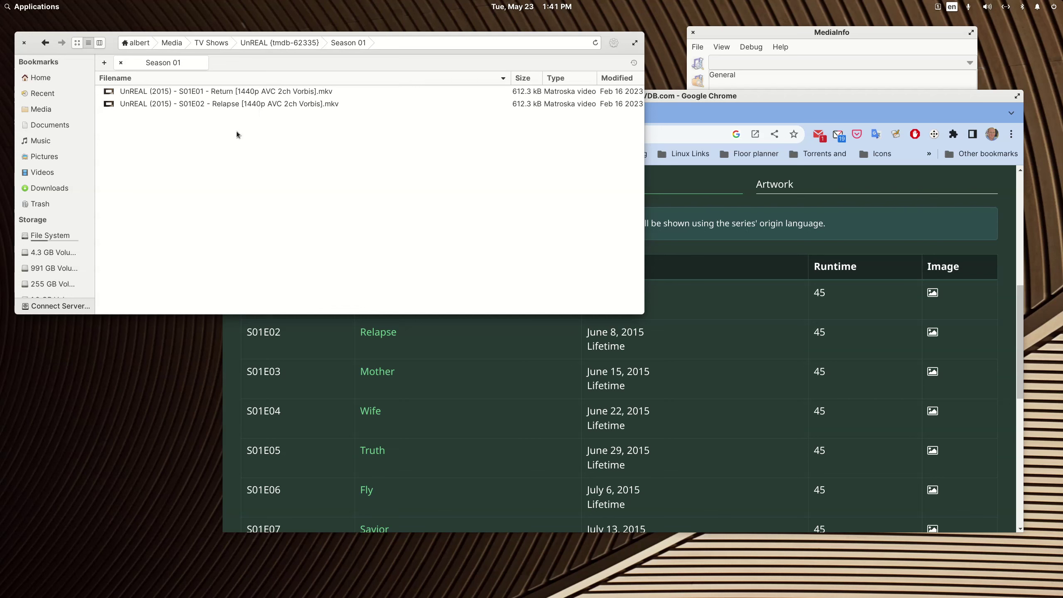
left_click(46, 42)
left_click(45, 43)
left_click(46, 42)
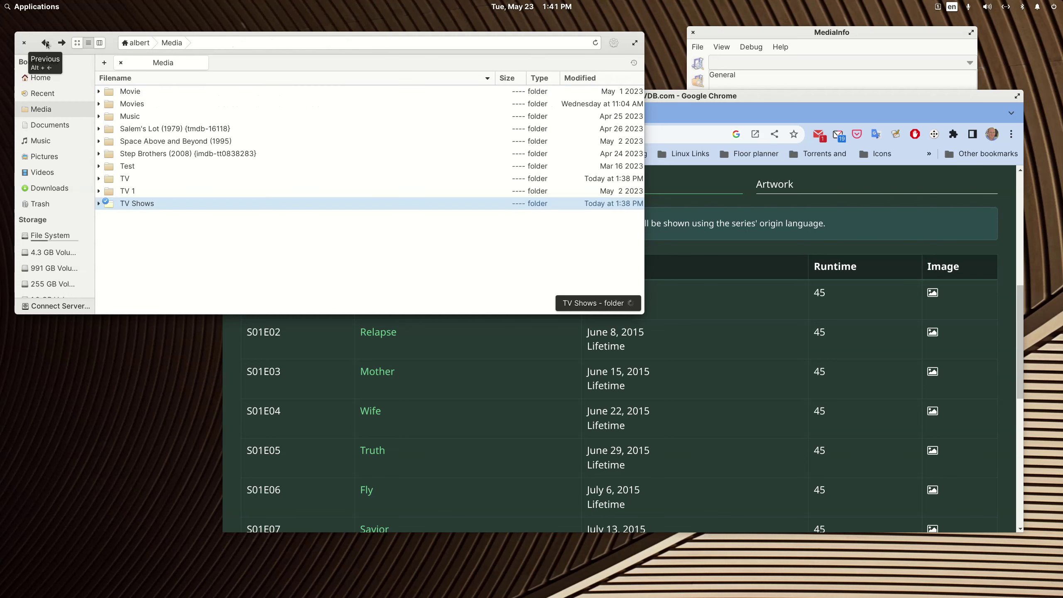
- Open the TV Shows folder in FileBot and match its episodes with the TV - Episode Rename Only preset
right_click(134, 205)
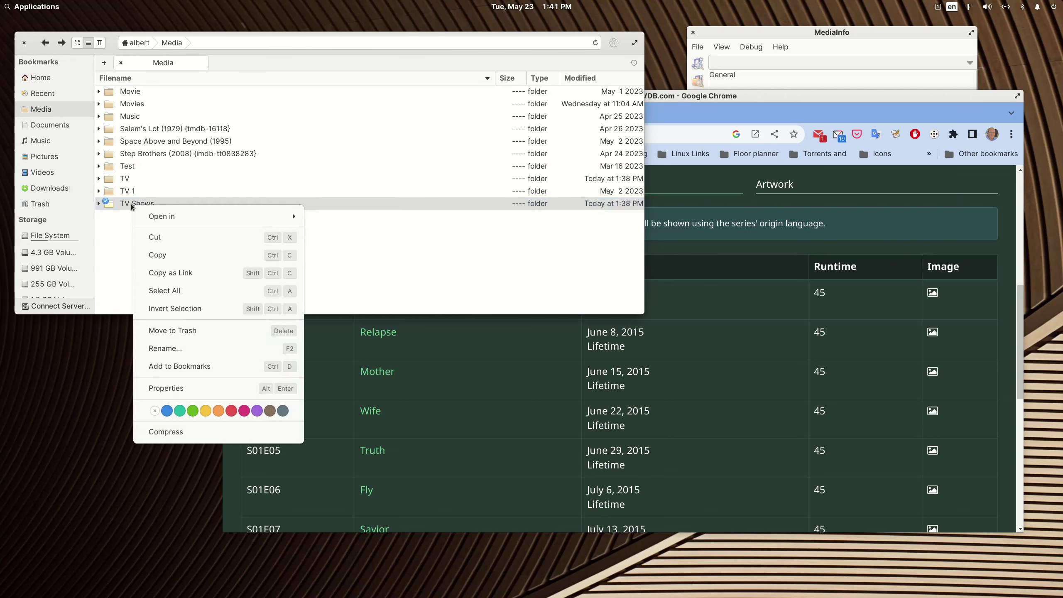
mouse_move(152, 219)
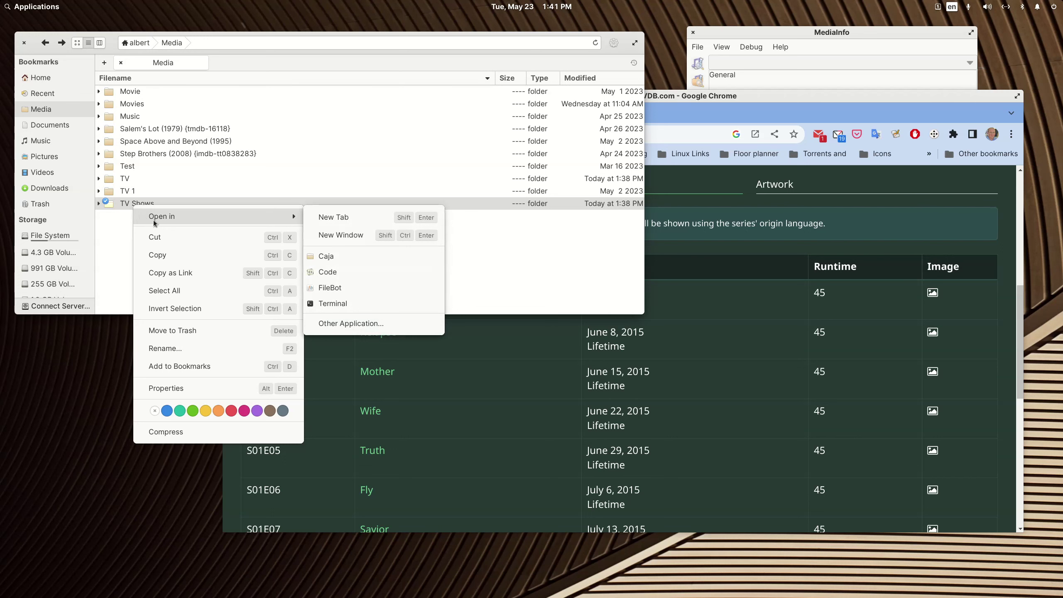
left_click(363, 287)
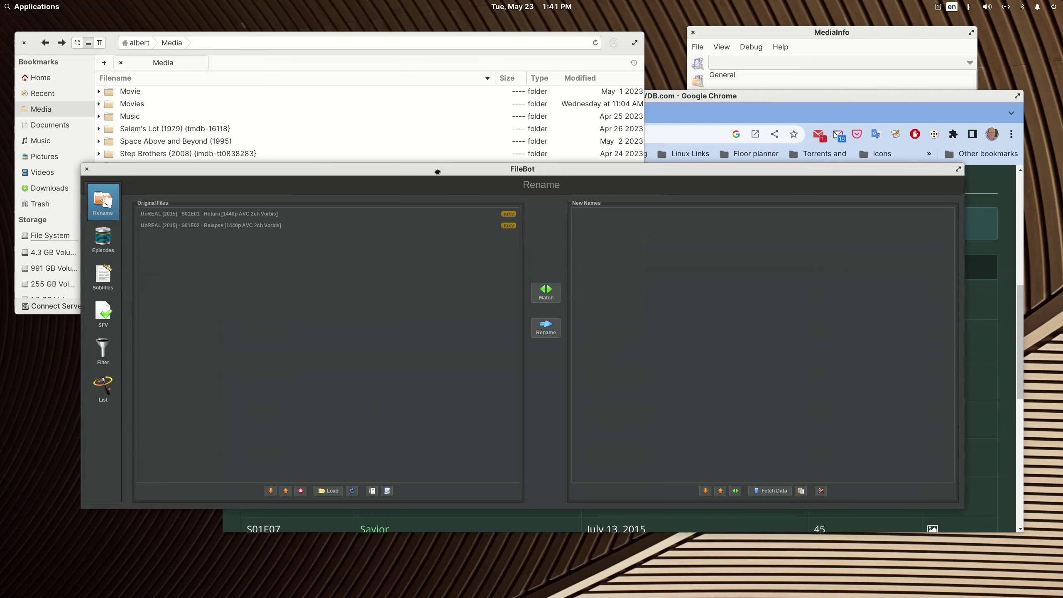
double_click(437, 170)
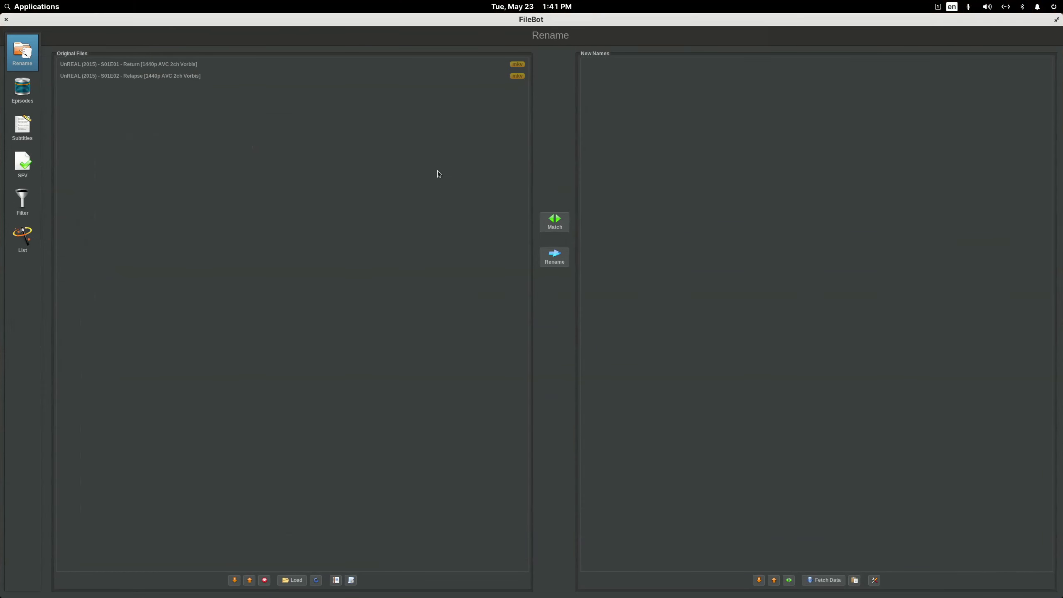
left_click(352, 582)
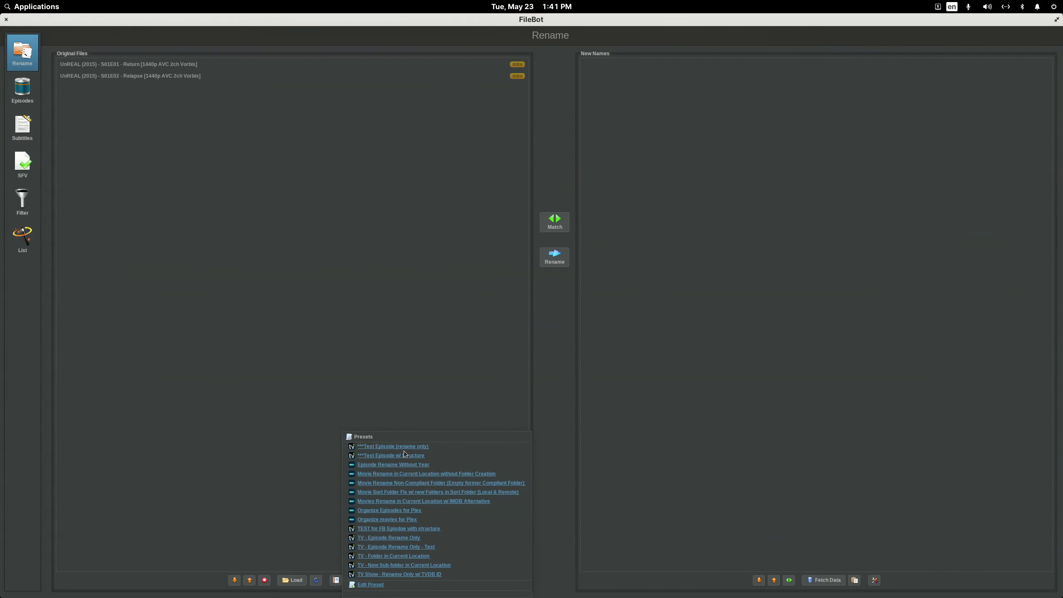
left_click(384, 541)
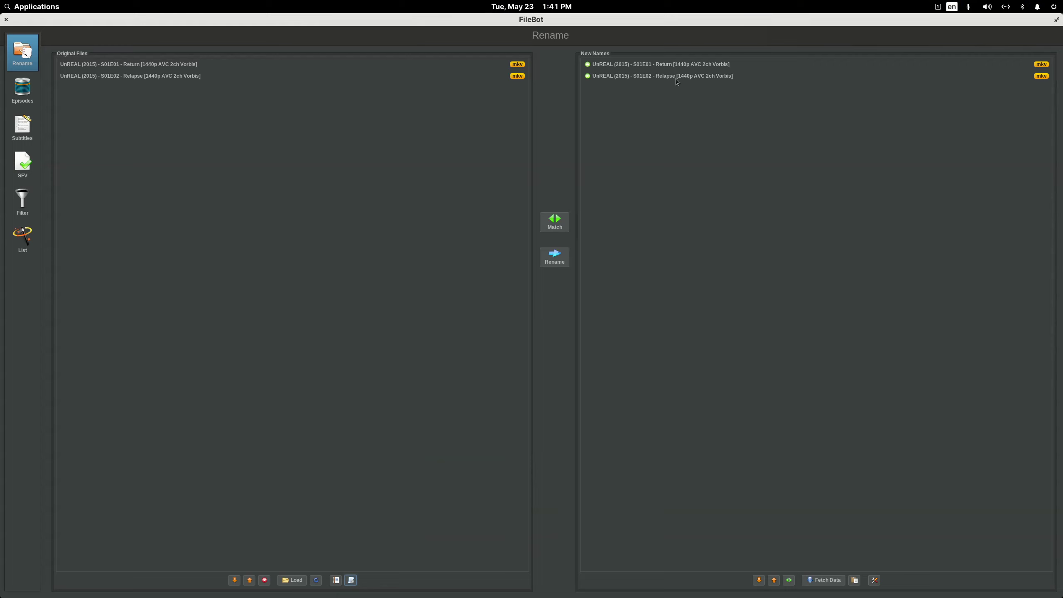
- Open the ***Test Episode w/ Structure preset for editing, copy its whole format expression, and close the editor
left_click(351, 580)
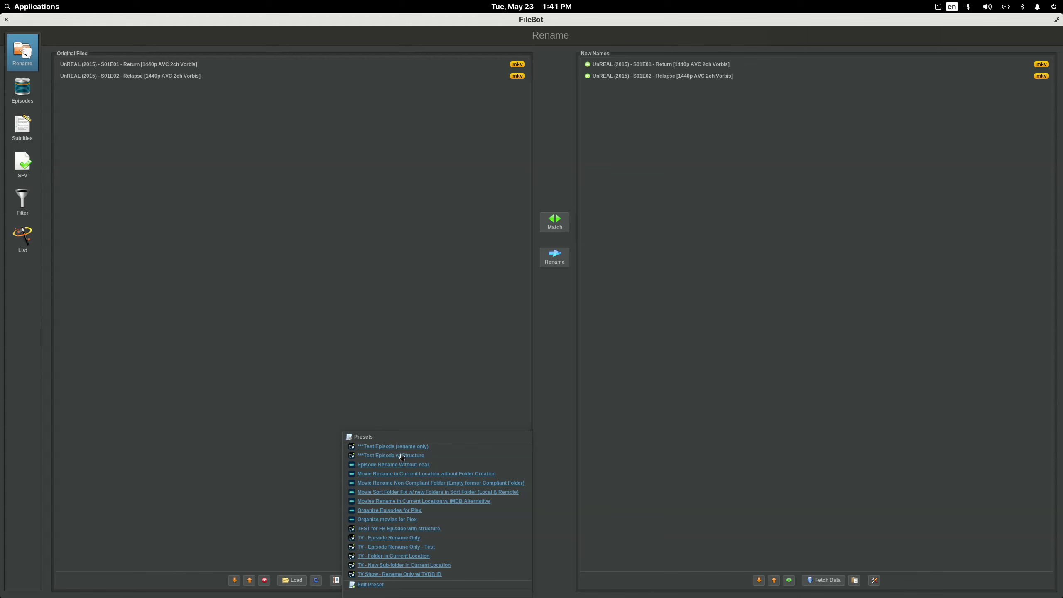
left_click(365, 585)
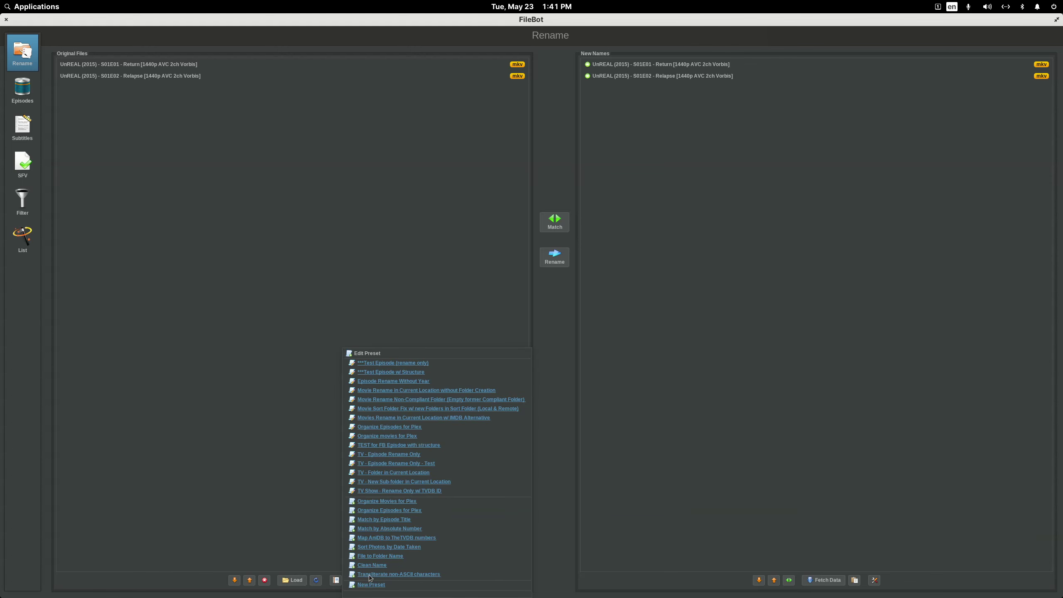
left_click(399, 372)
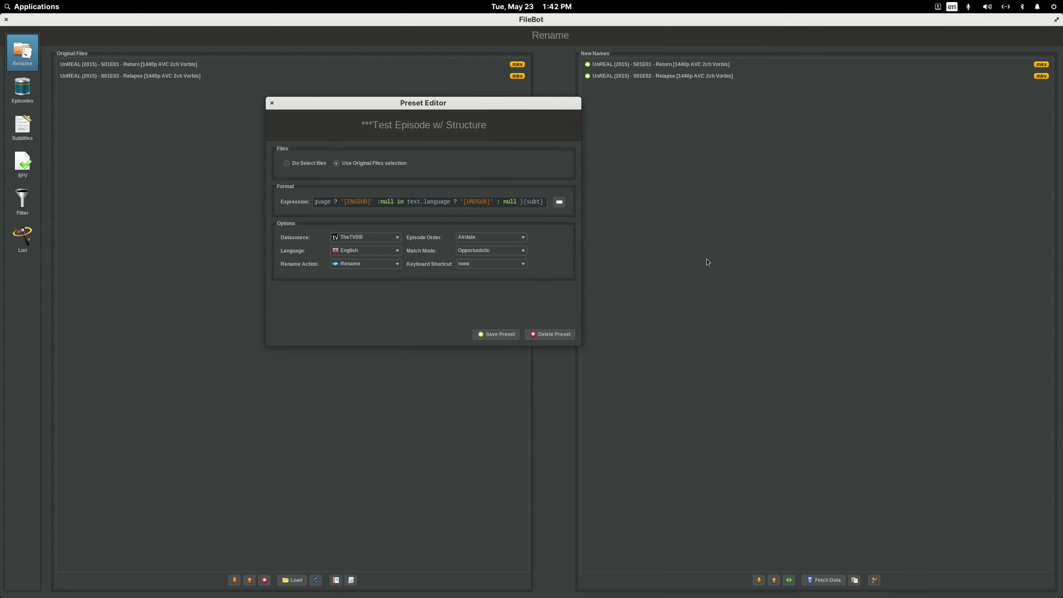
key("shift+Left")
key("shift+Left")
key("shift+Left")
key("shift+Left")
key("shift+Left")
key("shift+Left")
key("shift+Left")
key("shift+Left")
key("shift+Left")
key("shift+Left")
key("shift+Left")
key("shift+Left")
key("shift+Left")
key("shift+Left")
key("shift+Left")
key("shift+Left")
key("shift+Left")
key("shift+Left")
key("shift+Left")
key("shift+Left")
key("shift+Left")
key("shift+Left")
key("shift+Left")
key("shift+Left")
key("shift+Left")
key("shift+Left")
key("shift+Left")
key("shift+Left")
key("shift+Left")
key("shift+Left")
key("shift+Left")
key("shift+Left")
key("shift+Left")
key("shift+Left")
key("shift+Left")
key("shift+Left")
key("shift+Left")
key("shift+Left")
key("shift+Left")
key("shift+Left")
key("shift+Left")
key("shift+Left")
key("shift+Left")
key("shift+Left")
key("shift+Left")
key("shift+Left")
key("shift+Left")
key("shift+Left")
key("shift+Left")
key("shift+Left")
key("shift+Left")
key("shift+Left")
key("shift+Left")
key("shift+Left")
key("shift+Left")
key("shift+Left")
key("shift+Left")
key("shift+Left")
key("shift+Left")
key("shift+Left")
key("shift+Left")
key("shift+Left")
key("shift+Left")
key("shift+Left")
key("shift+Left")
key("shift+Left")
key("shift+Left")
key("shift+Left")
key("shift+Left")
key("shift+Left")
key("shift+Left")
key("shift+Left")
key("shift+Left")
key("shift+Left")
key("shift+Left")
key("shift+Left")
key("shift+Left")
key("shift+Left")
key("shift+Left")
key("shift+Left")
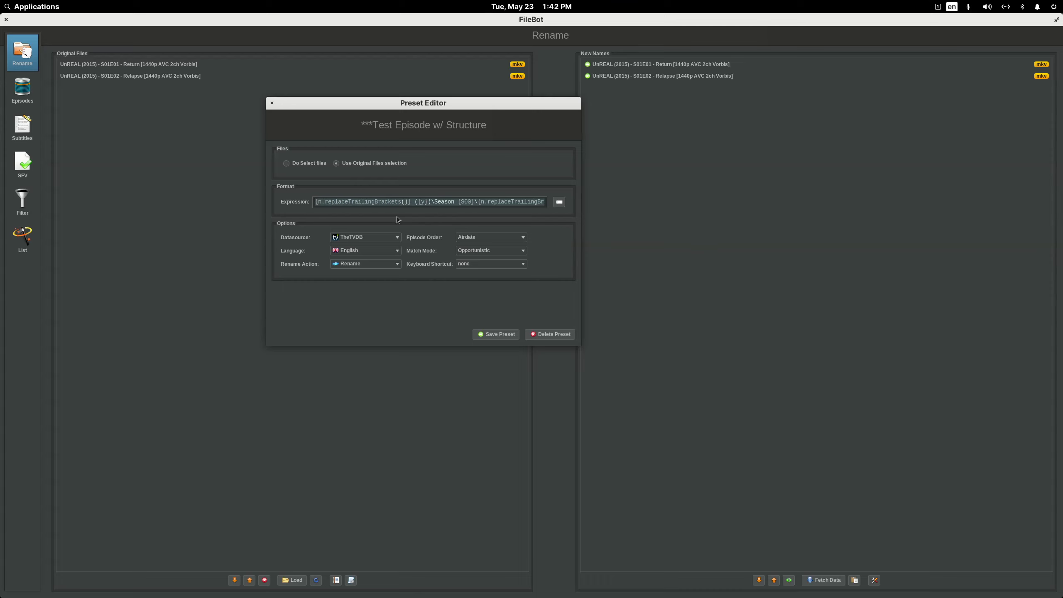
left_click(272, 103)
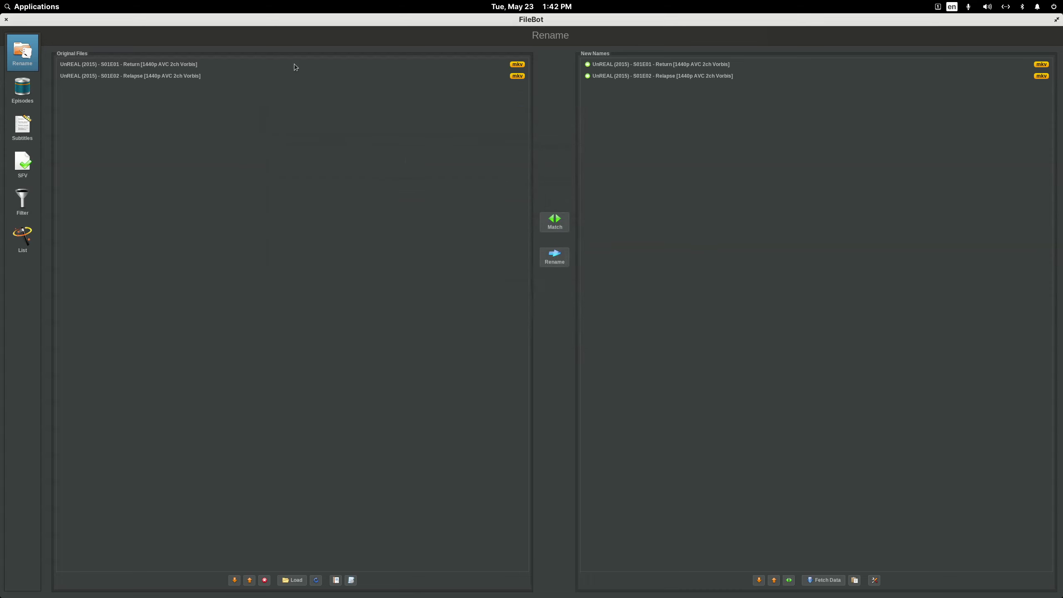
- Restore the FileBot window, open a blank LibreOffice Writer document, and paste the copied format expression into it
double_click(329, 24)
mouse_move(212, 589)
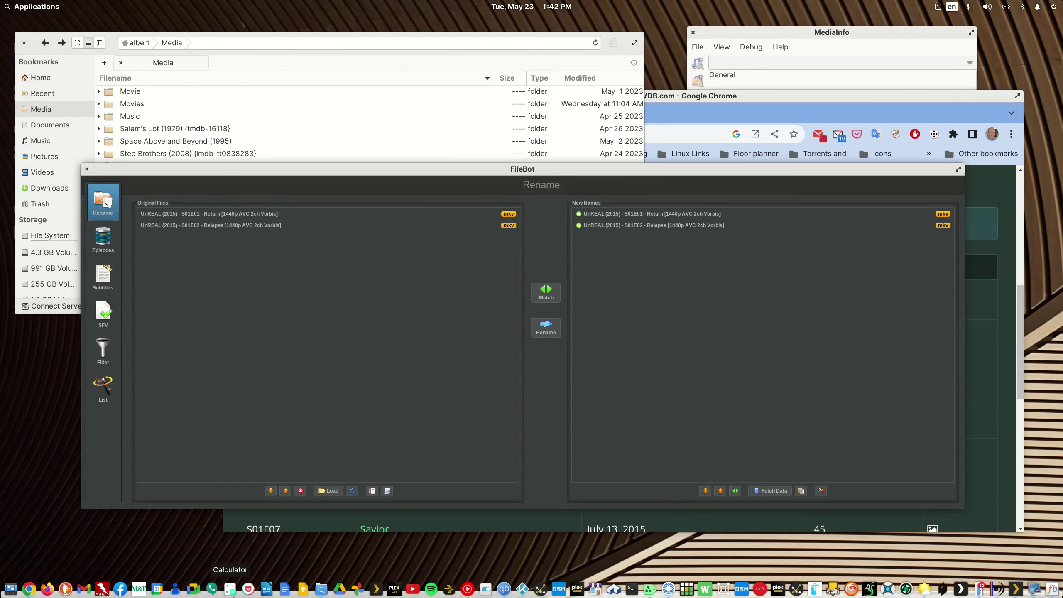
left_click(266, 590)
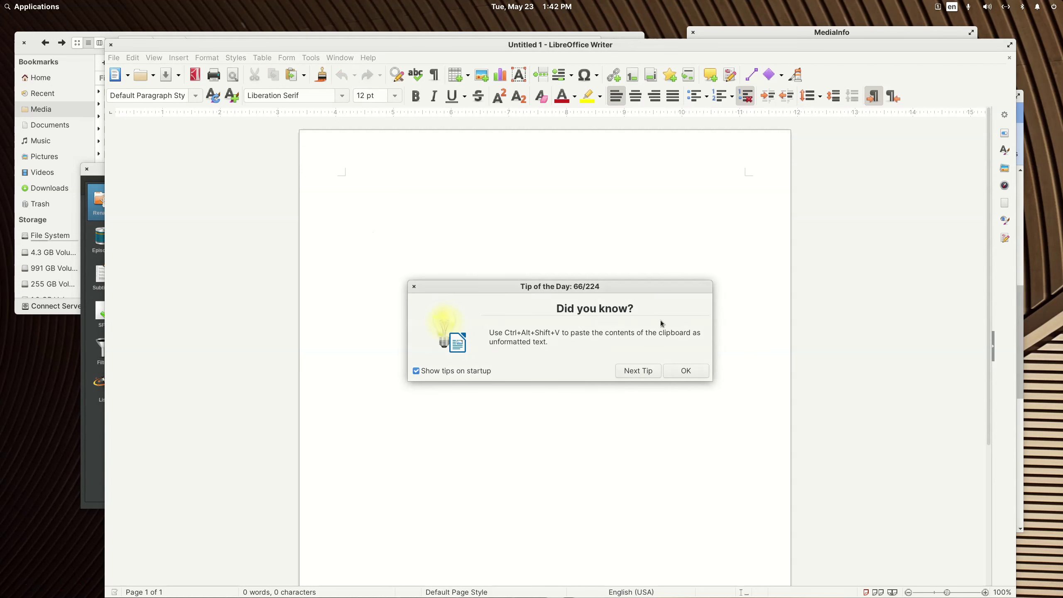
left_click(686, 371)
type("{n.replaceTrailingBrackets()} ({y})\\Season {S00}\\{n.replaceTrailingBrackets()} ({y}) - S{S00}E{E00} - {t} [{vf} {vc} {af} {ac}]{ 'en' in text.language ? '[ENGSUB]' : null in text.language ? '[UNDSUB]' : null }{subt}")
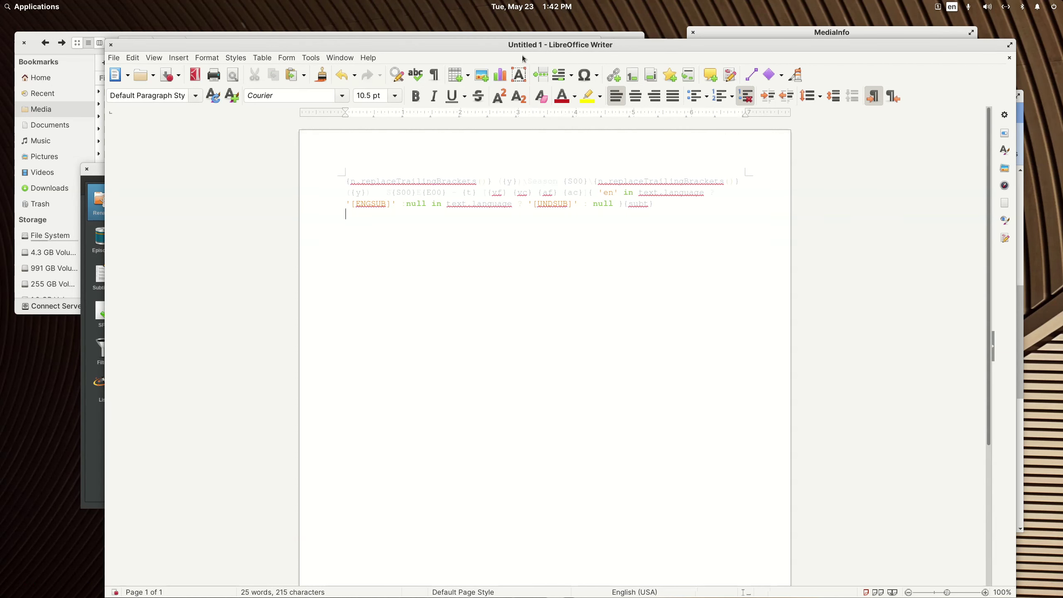
- Maximize the Writer window and format the whole expression as bold, black, 20 pt text
key("super+Up")
key("ctrl+a")
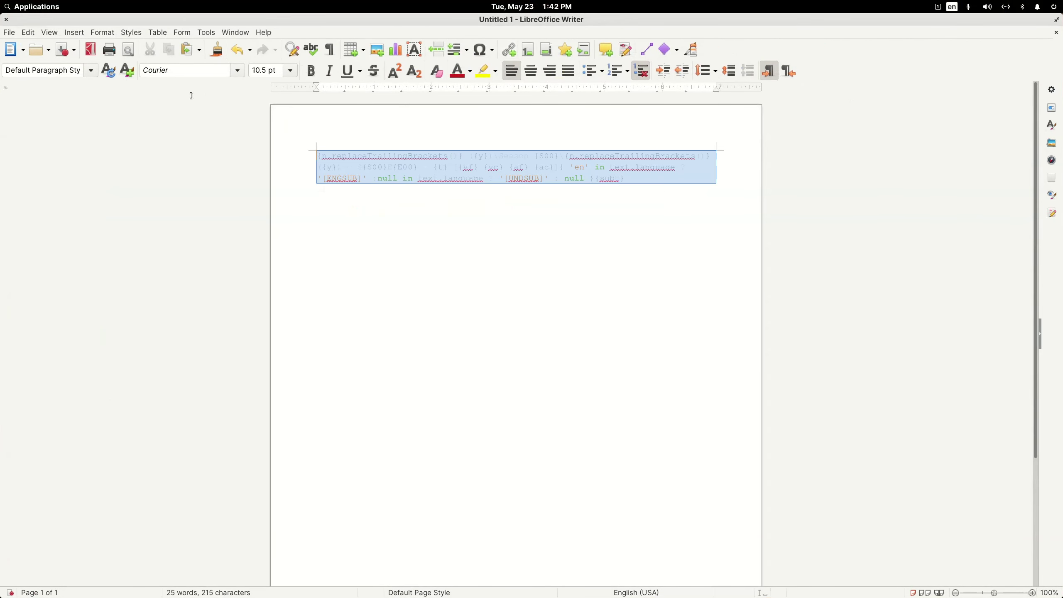
left_click(310, 70)
left_click(460, 71)
left_click(470, 72)
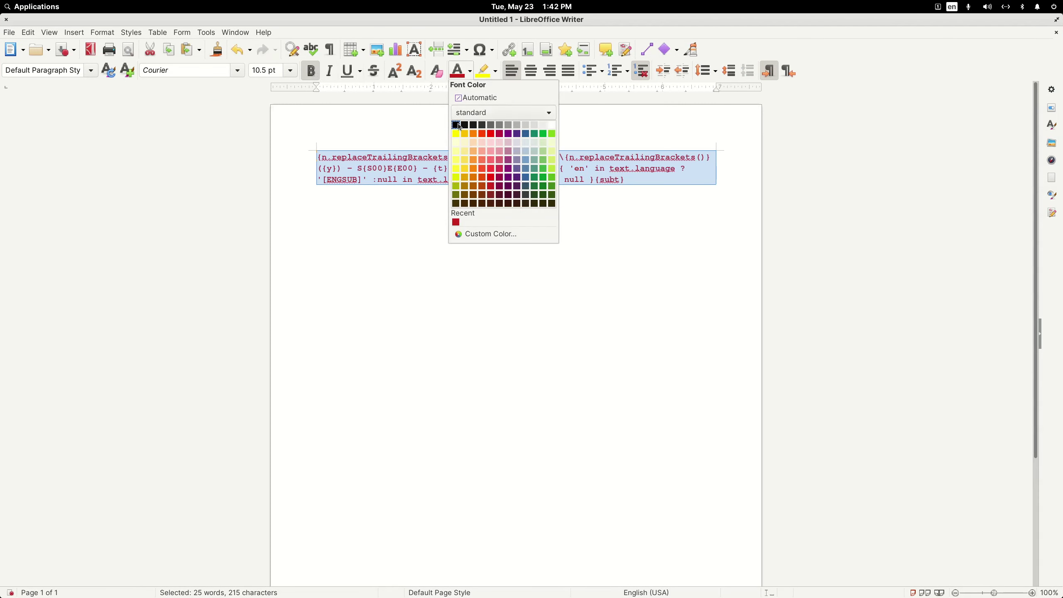
left_click(456, 125)
left_click(290, 76)
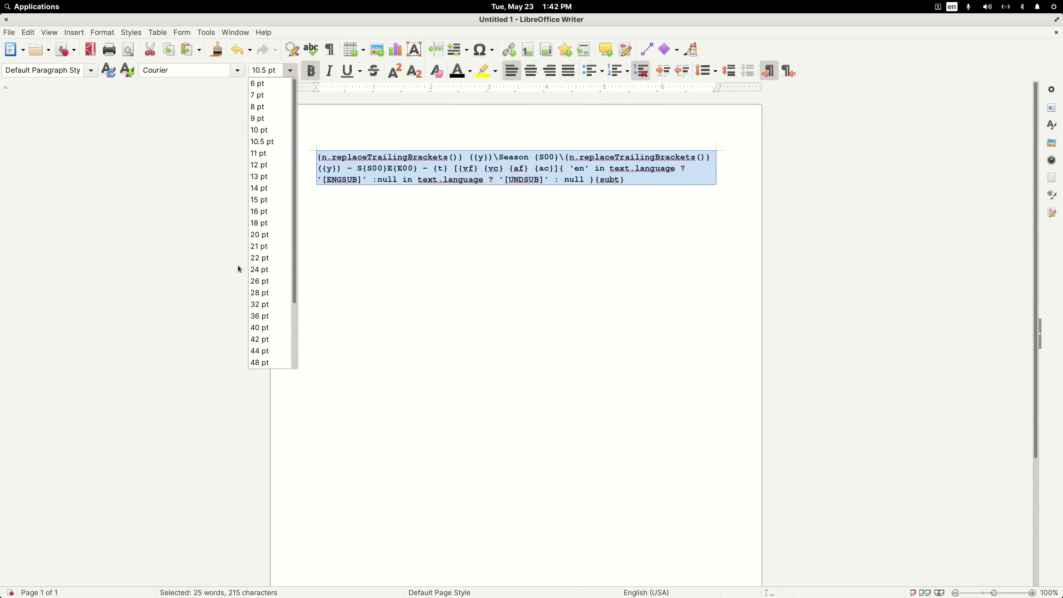
left_click(261, 235)
left_click(398, 356)
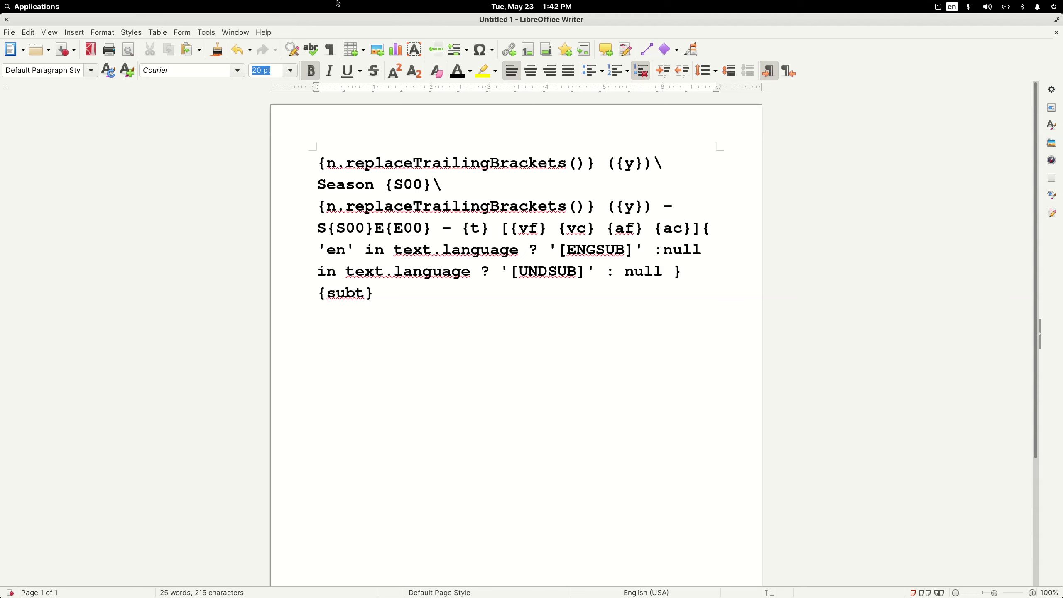
- Move the restored Writer window out of the way, switch to Chrome, and go back from the UnREAL season page to TheTVDB's ghost search
double_click(342, 17)
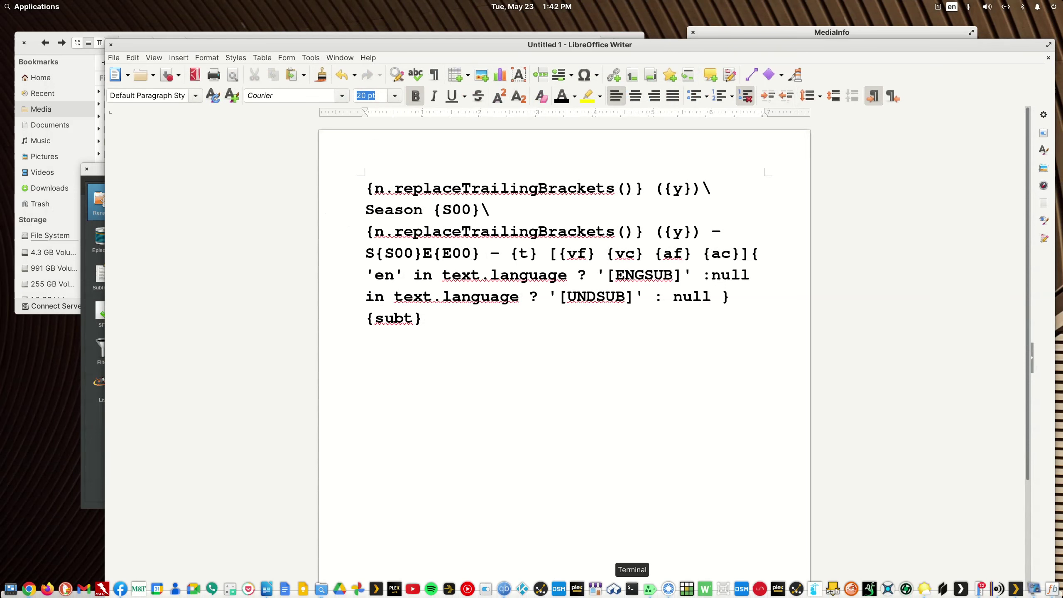
left_click_drag(527, 46, 440, 298)
left_click(803, 93)
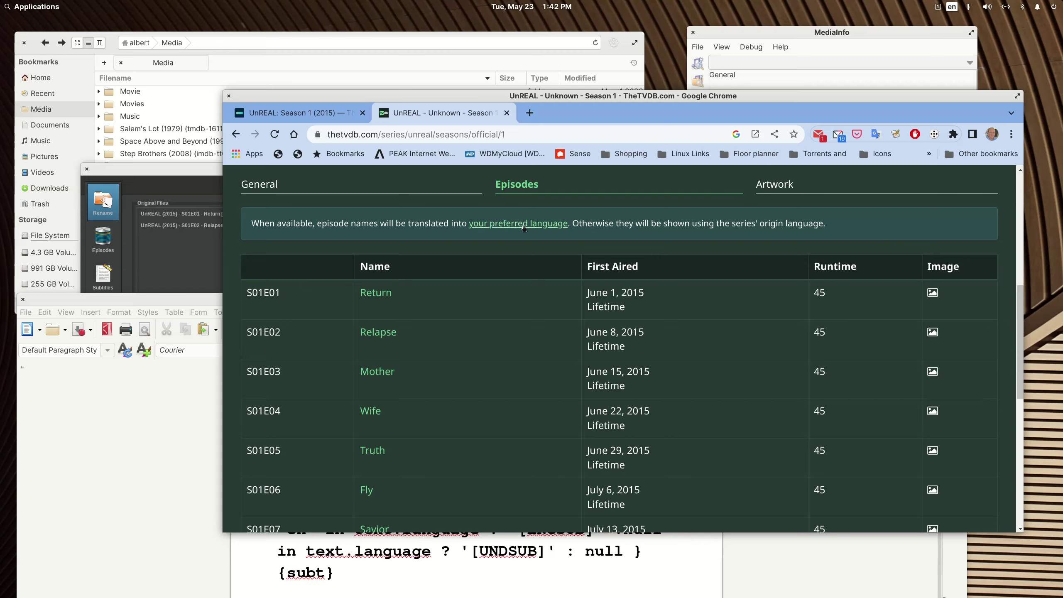
scroll(518, 254, "up", 10)
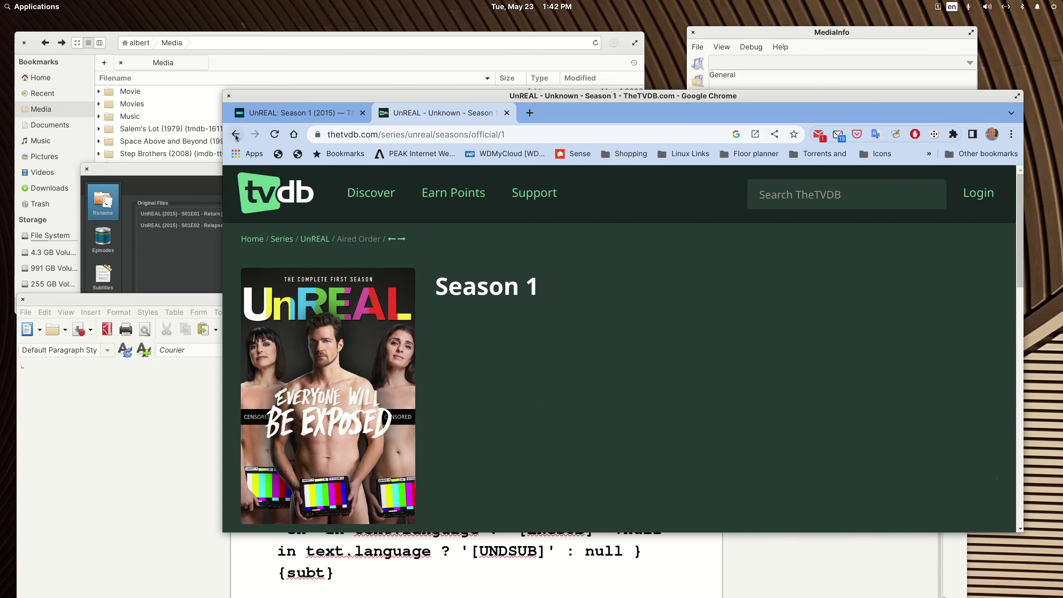
left_click(235, 134)
left_click(234, 135)
left_click(234, 135)
left_click(234, 135)
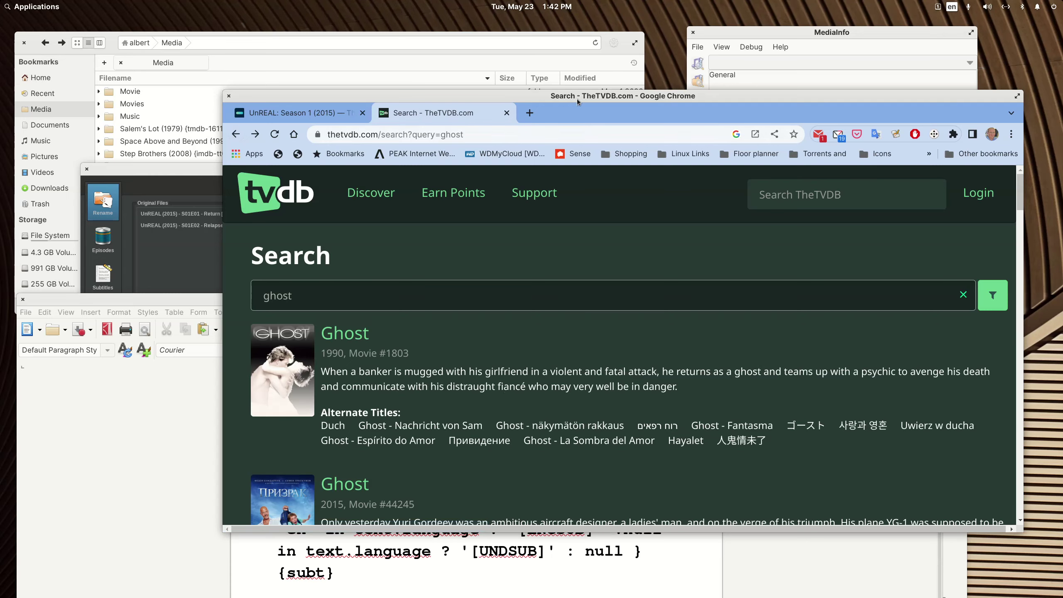
- Go back to TheTVDB's ghosts search results and compare the titles of the Ghosts (US) and Ghosts (2019) series
left_click_drag(577, 97, 556, 38)
scroll(464, 237, "down", 5)
scroll(465, 237, "up", 5)
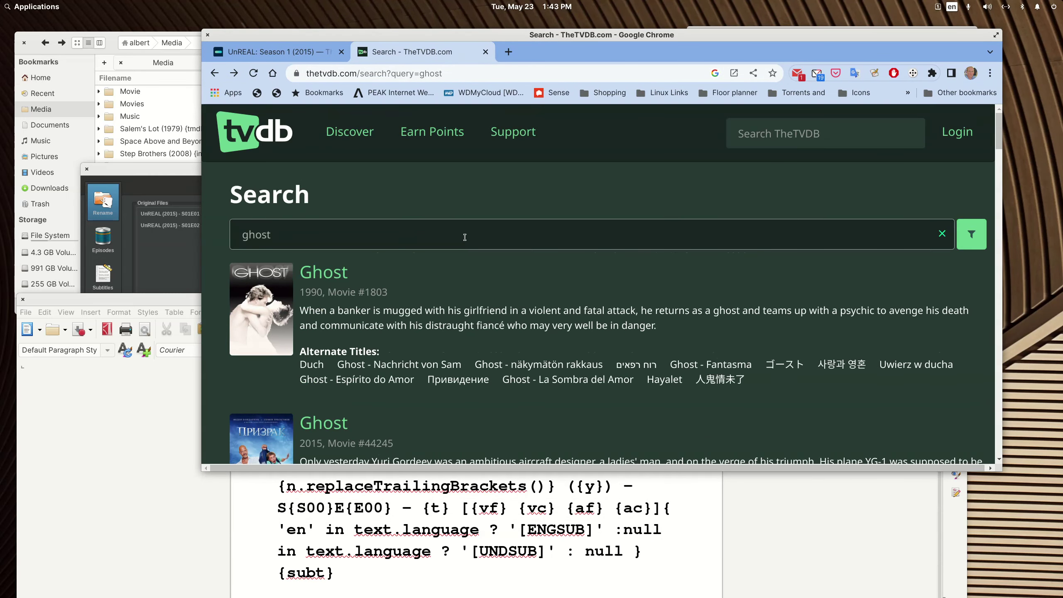
scroll(464, 237, "down", 2)
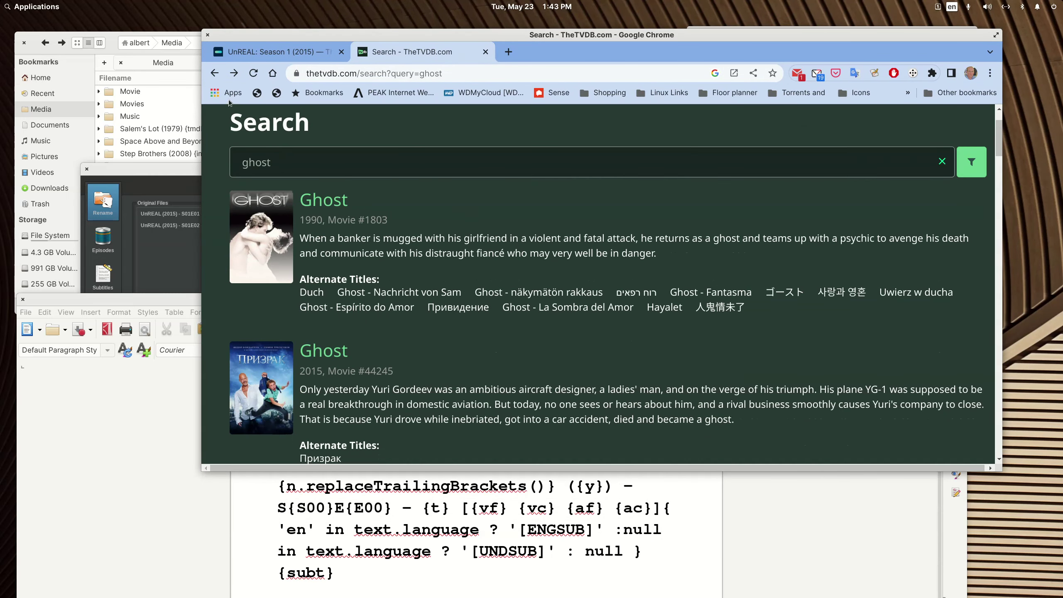
left_click(213, 73)
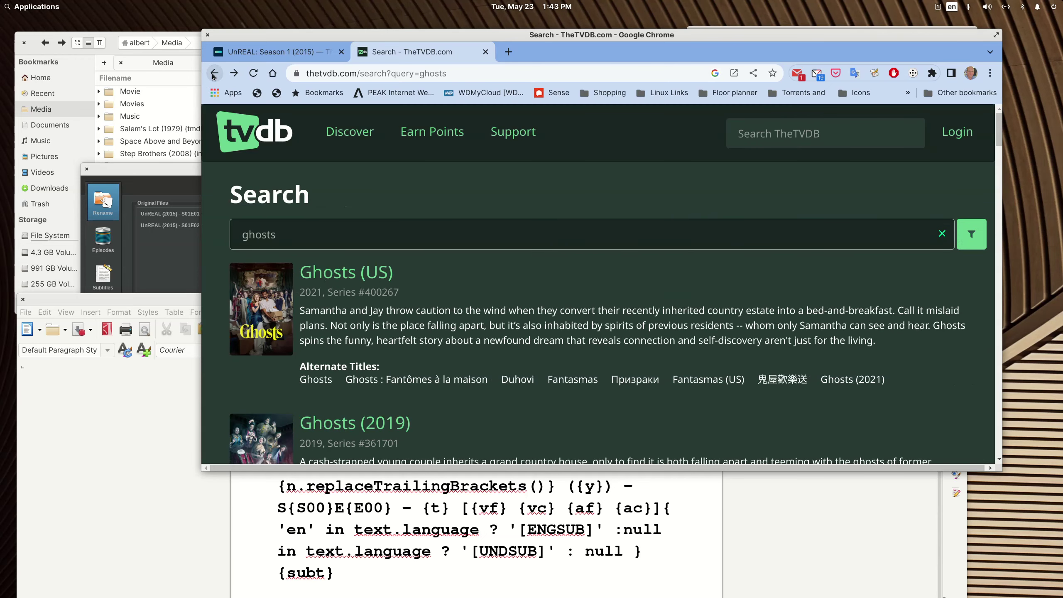
scroll(541, 405, "down", 2)
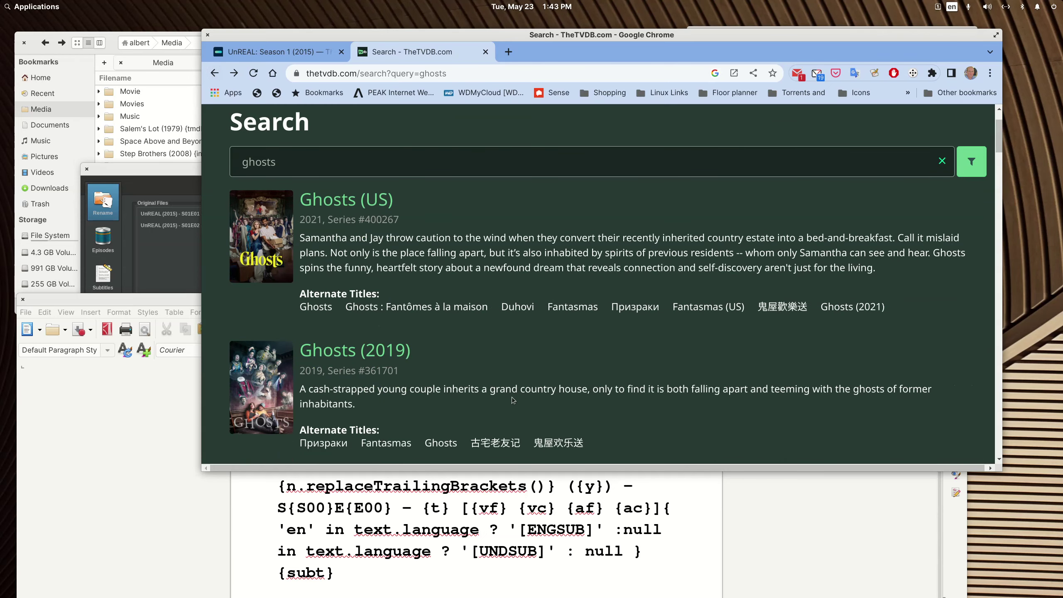
left_click_drag(428, 354, 304, 350)
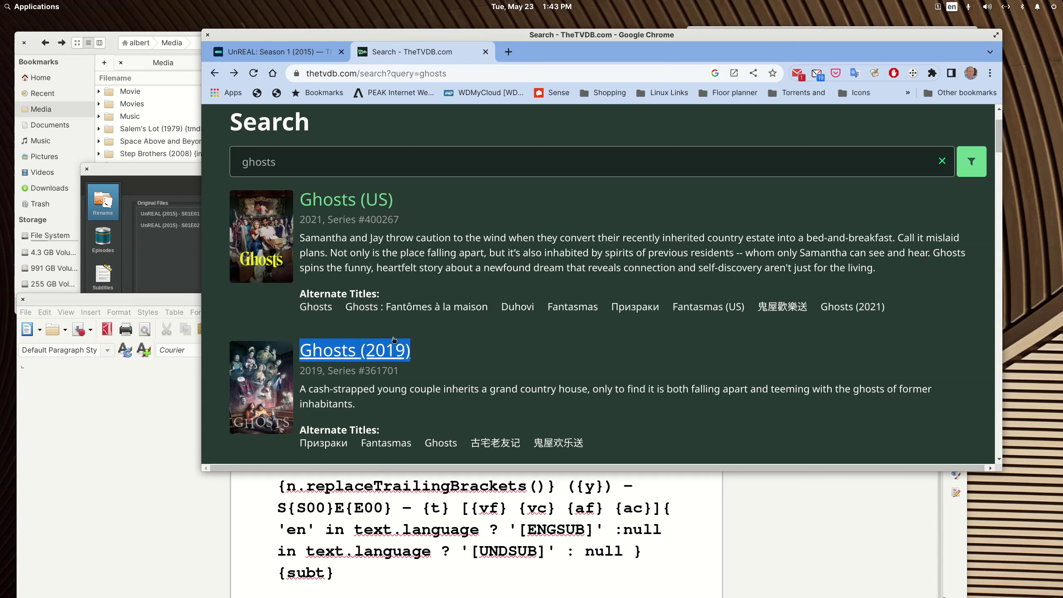
left_click_drag(419, 352, 313, 354)
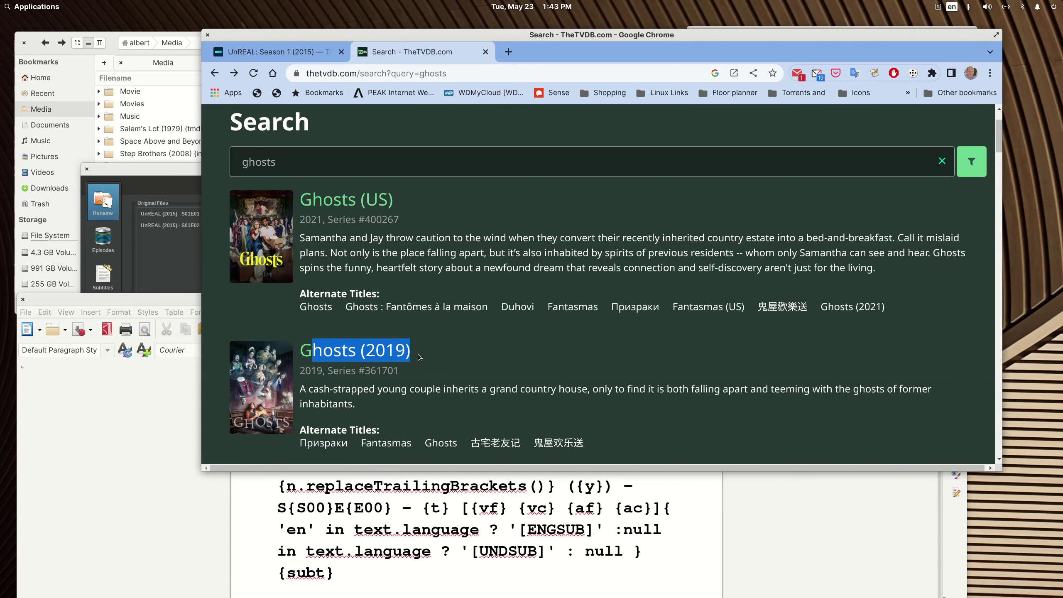
left_click(420, 357)
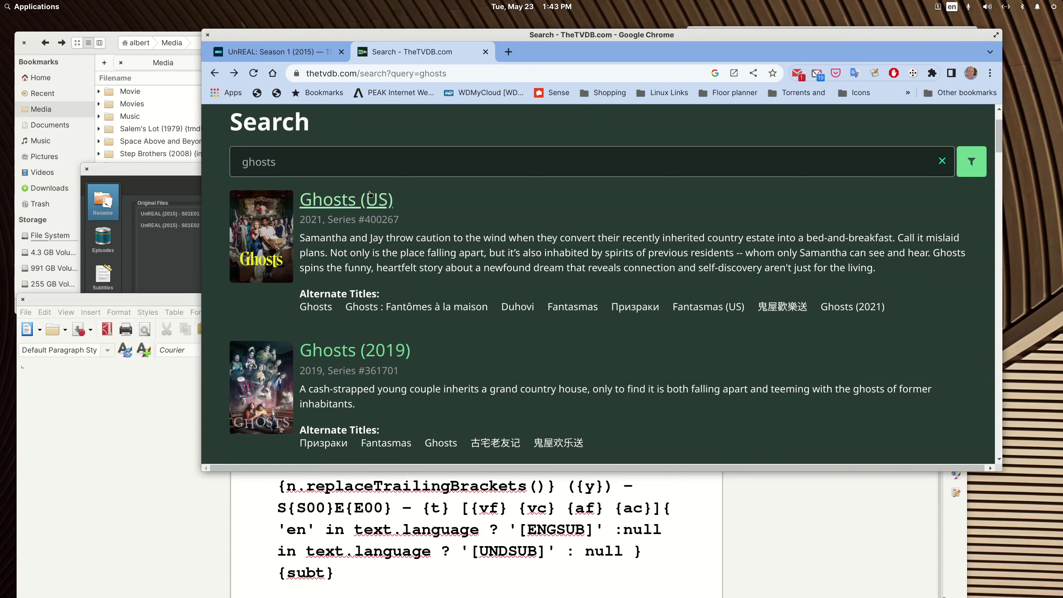
scroll(427, 373, "down", 3)
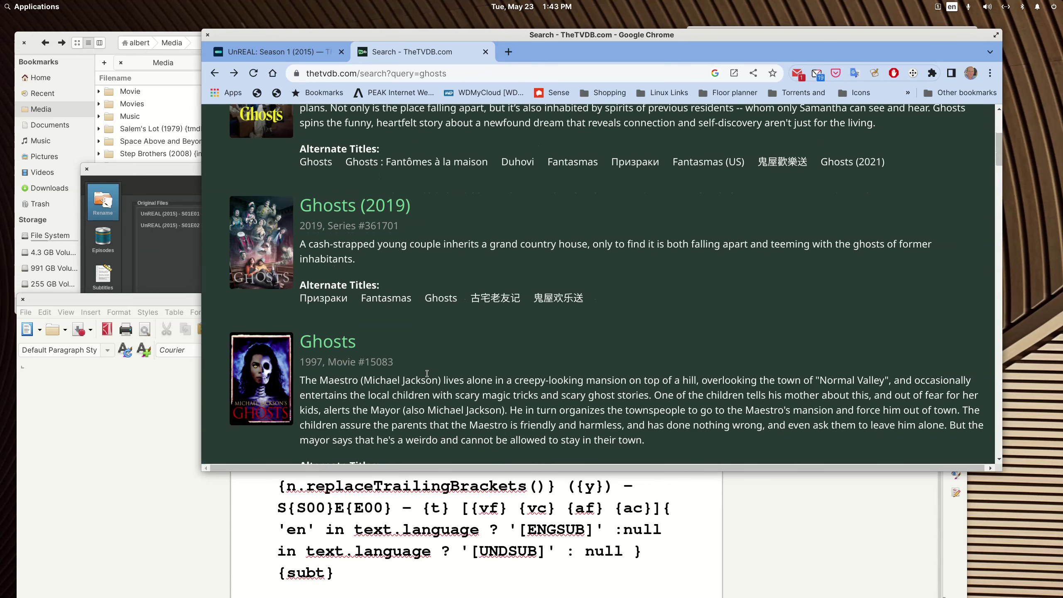
scroll(427, 373, "up", 2)
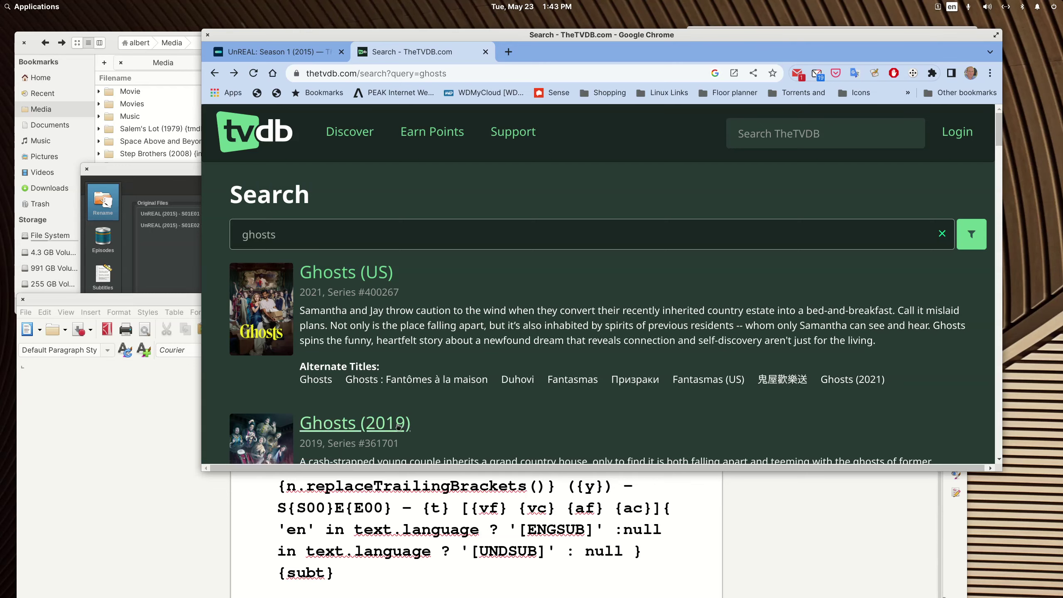
- Switch to the Writer document, move its window up, and highlight the first {n.replaceTrailingBrackets()} part of the expression
left_click(190, 522)
left_click_drag(404, 303, 449, 48)
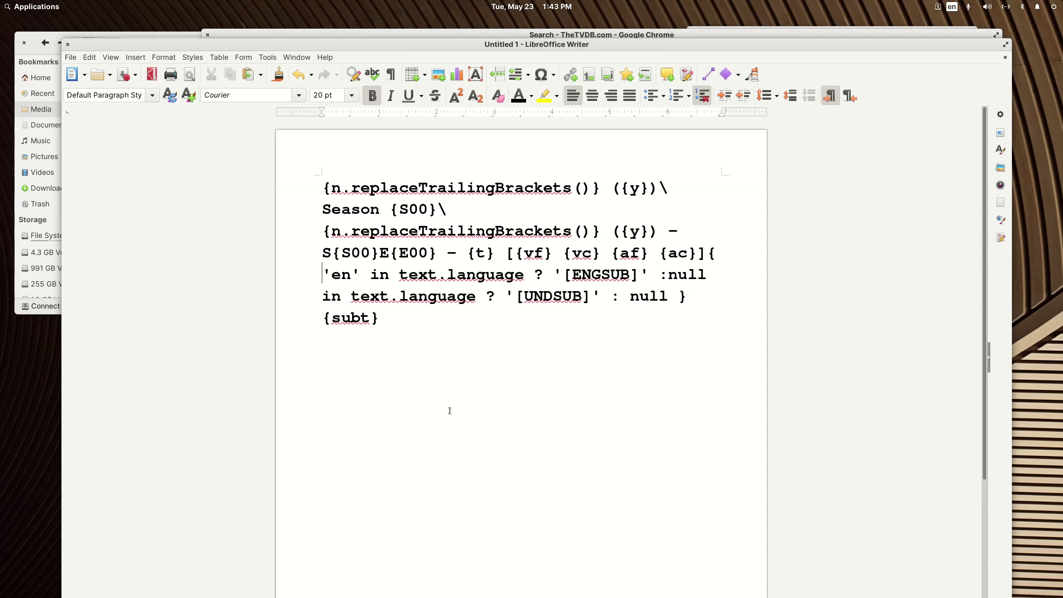
left_click(325, 186)
left_click_drag(325, 187, 597, 191)
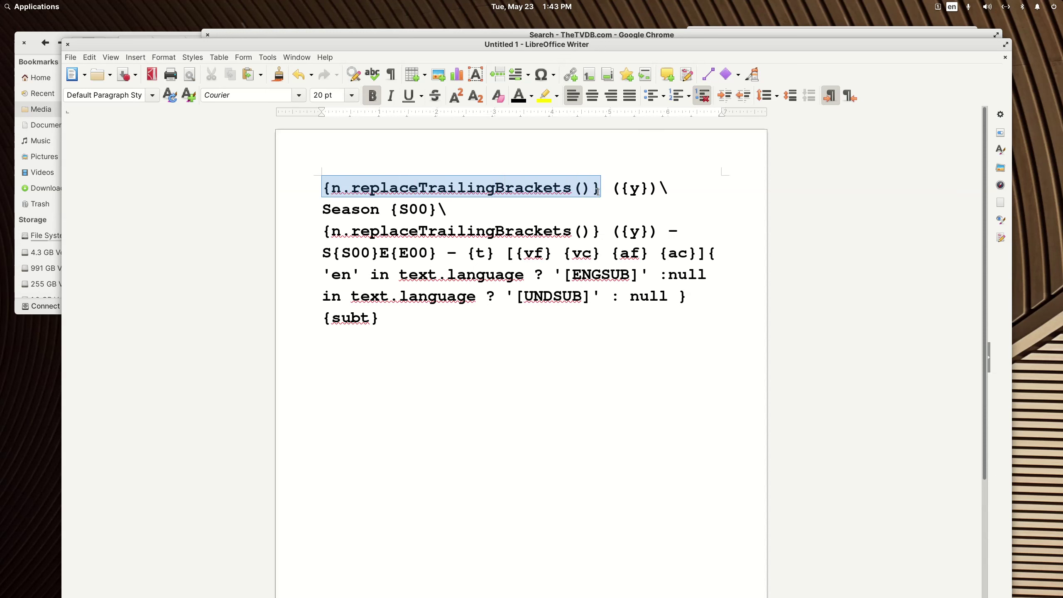
left_click(614, 193)
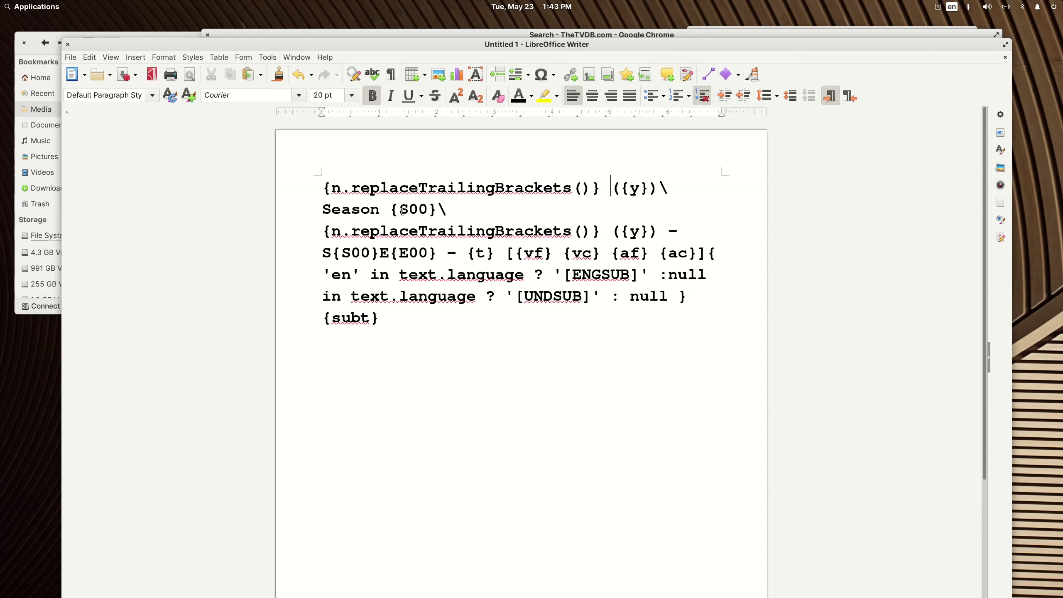
- Highlight the S00 token and the backslash-delimited Season {S00} folder part of the expression to examine the folder structure
left_click_drag(399, 211, 425, 208)
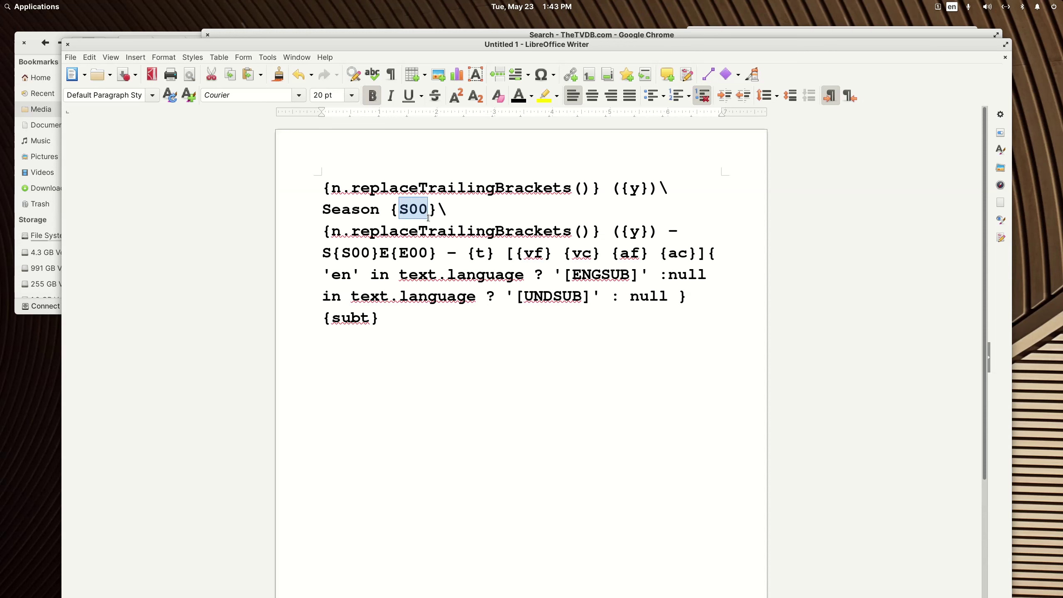
left_click_drag(322, 188, 378, 213)
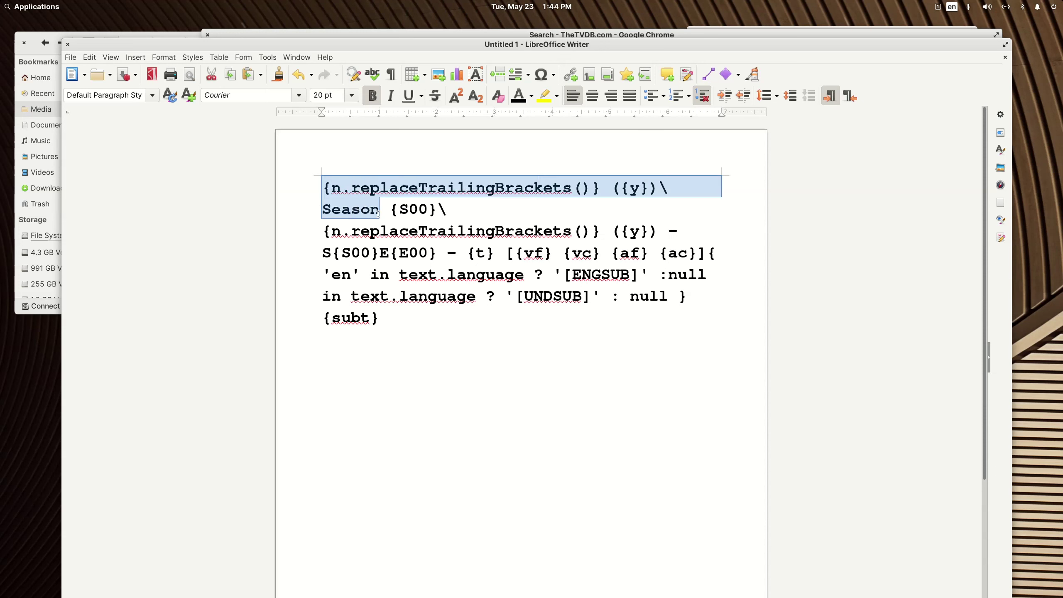
key("ctrl+Home")
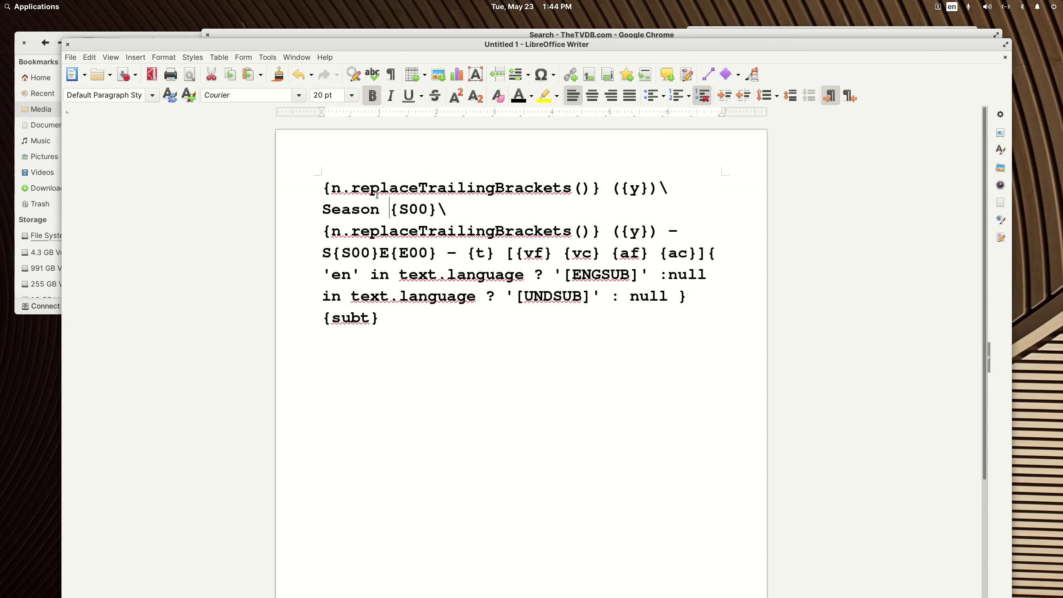
left_click_drag(402, 191, 591, 206)
left_click_drag(447, 209, 437, 210)
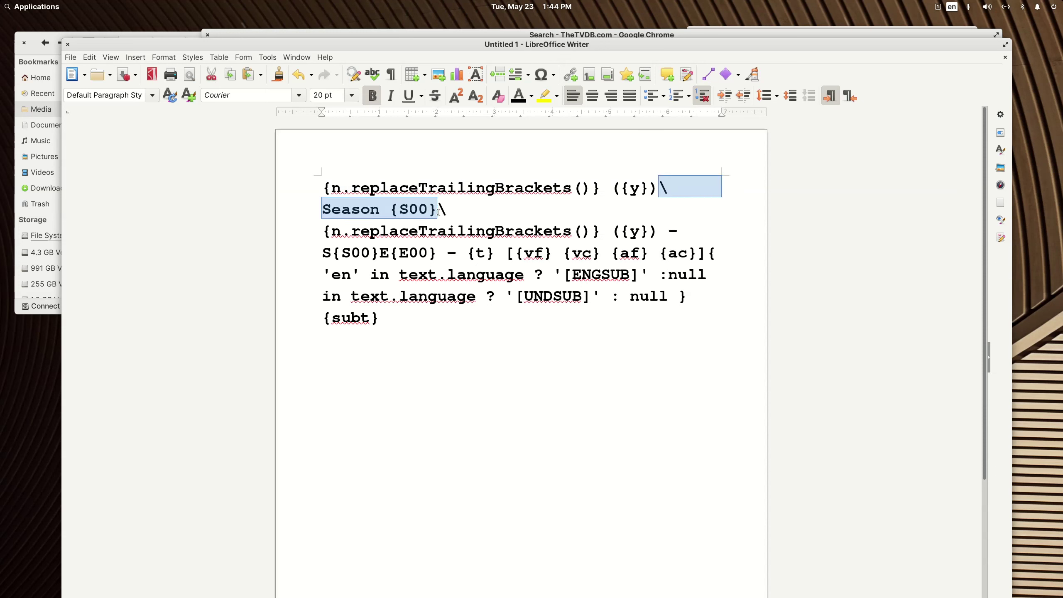
left_click(437, 211)
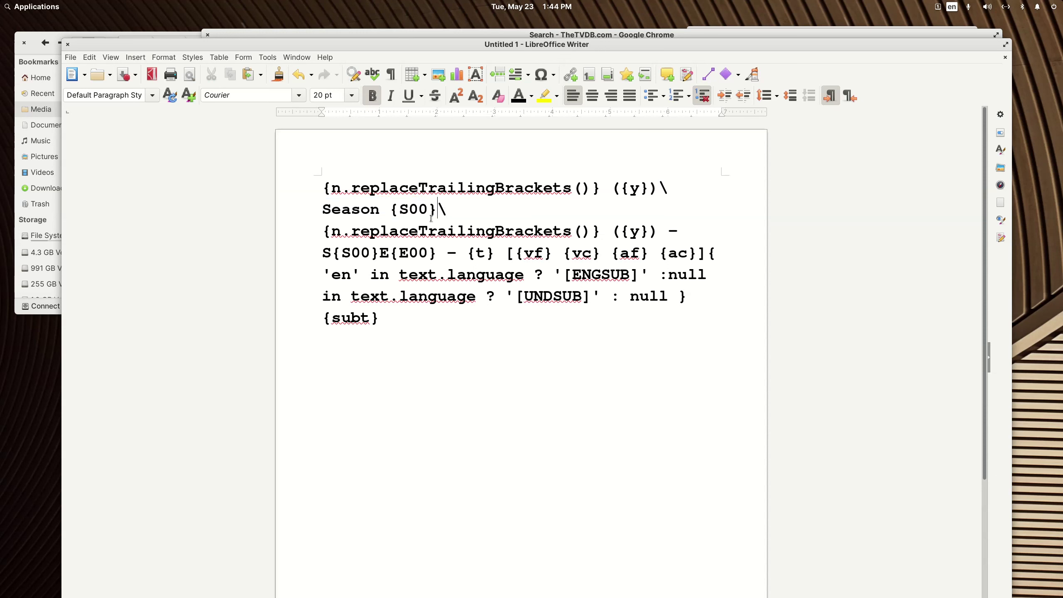
- Highlight the file-name part of the expression, including the series name, the {t} title, and the video and audio tags
left_click_drag(322, 230, 380, 319)
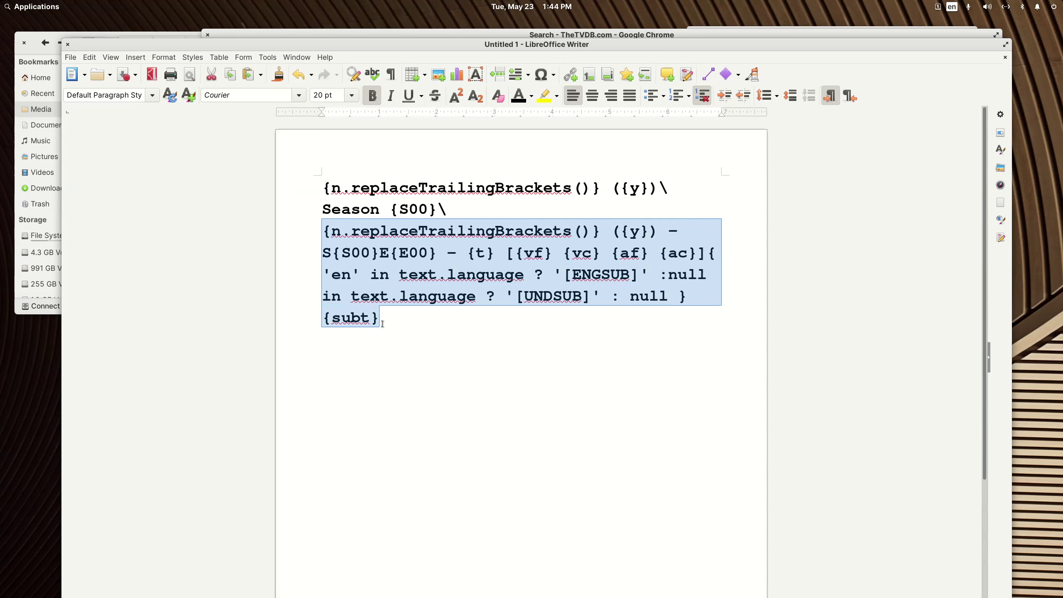
left_click(396, 335)
left_click_drag(322, 234, 580, 234)
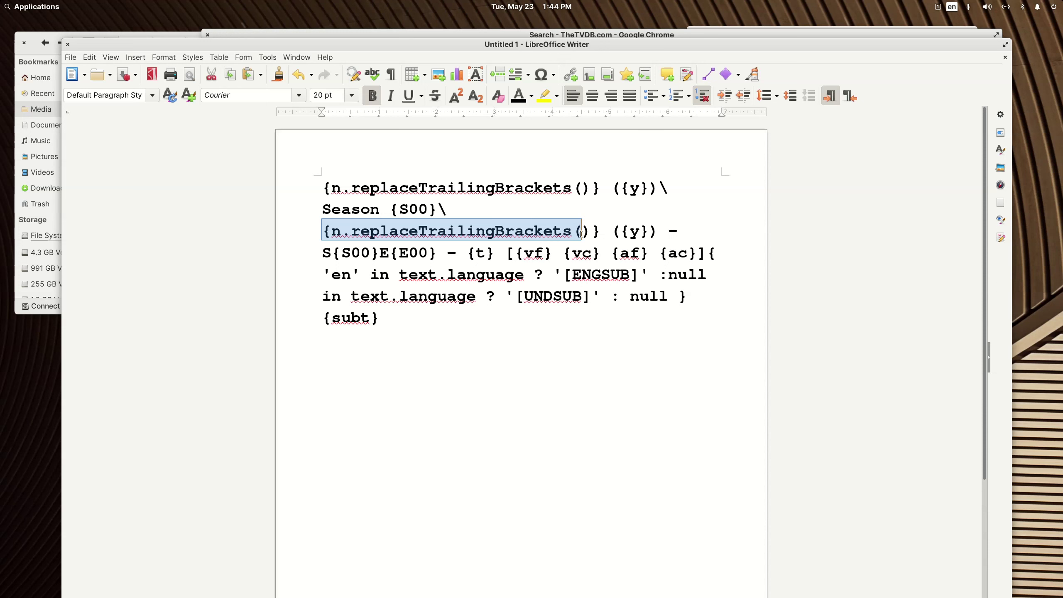
left_click_drag(322, 253, 491, 253)
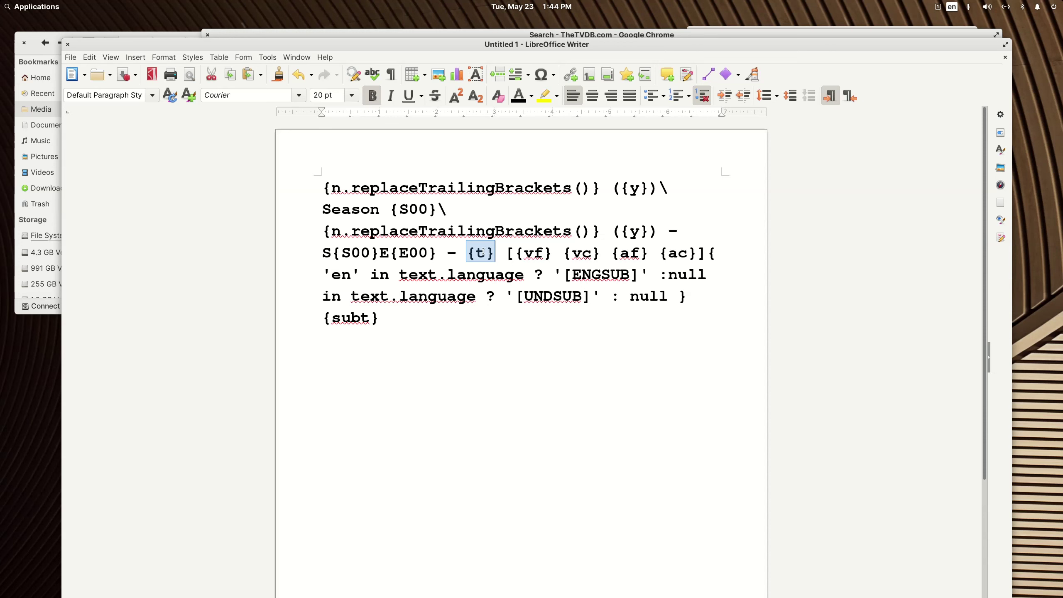
left_click(513, 257)
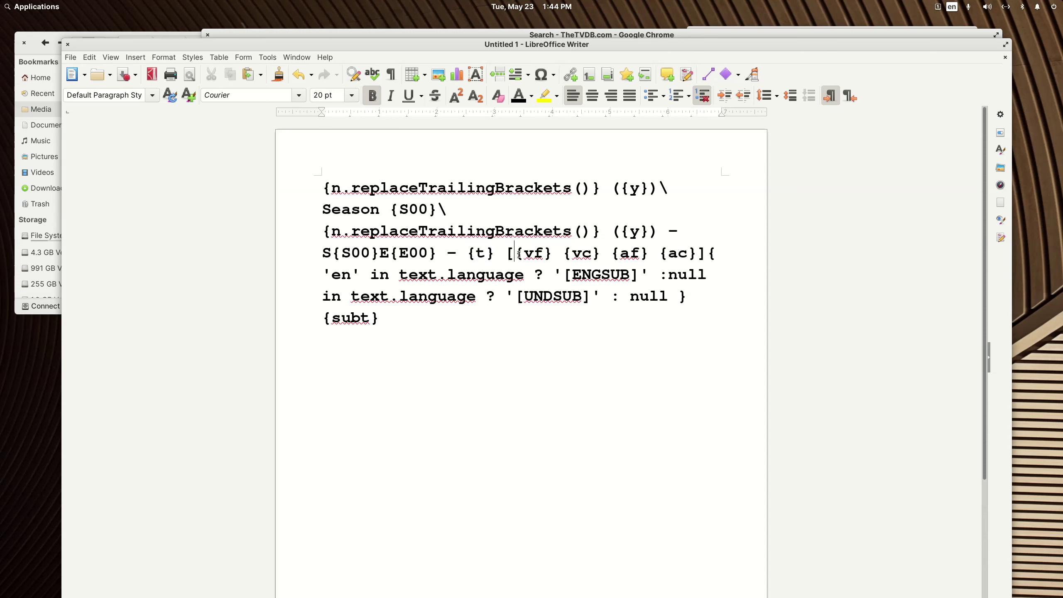
left_click_drag(518, 254, 638, 254)
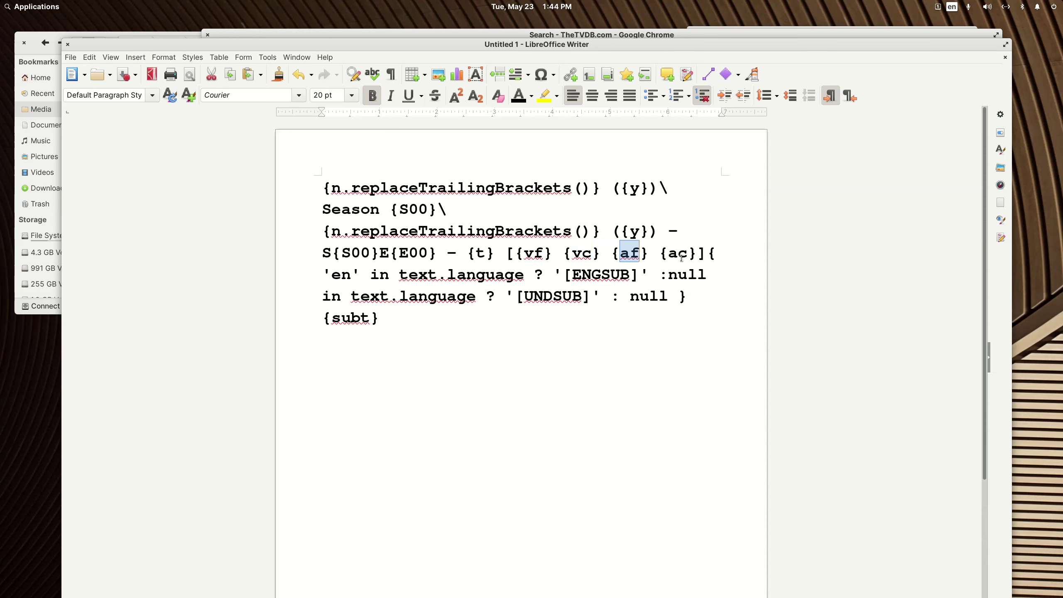
- Highlight the subtitle language condition and its [ENGSUB] and [UNDSUB] tags to examine how subtitles are labelled
left_click_drag(707, 254, 684, 298)
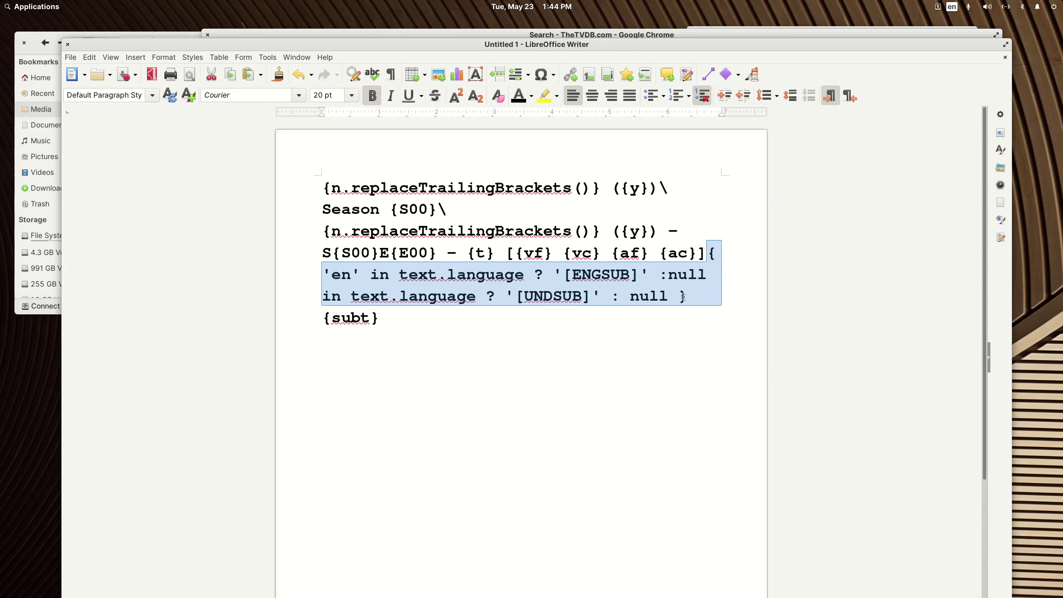
left_click(647, 320)
left_click_drag(561, 274, 635, 276)
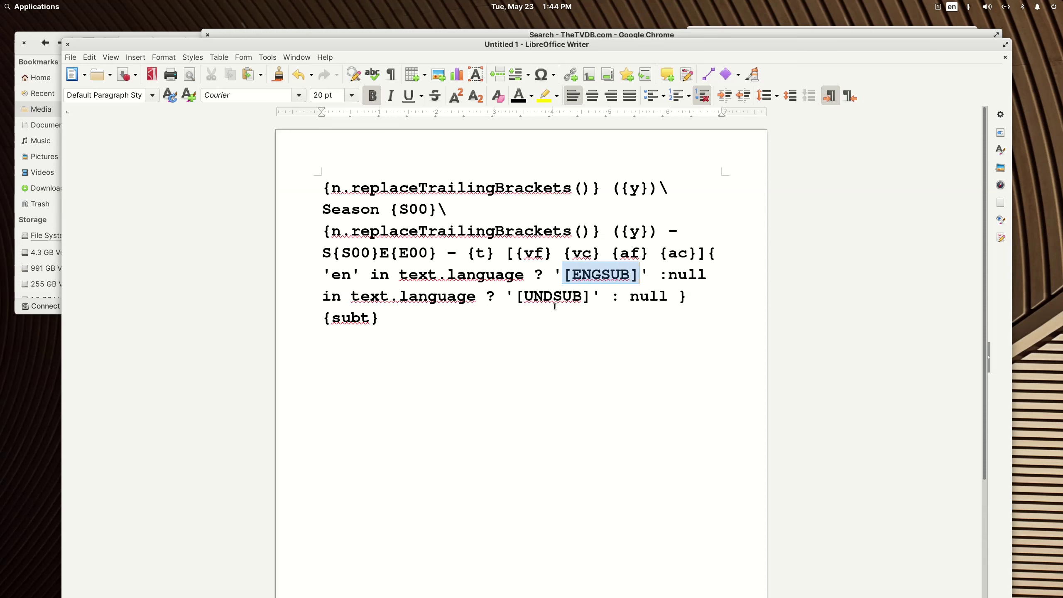
left_click_drag(515, 296, 587, 302)
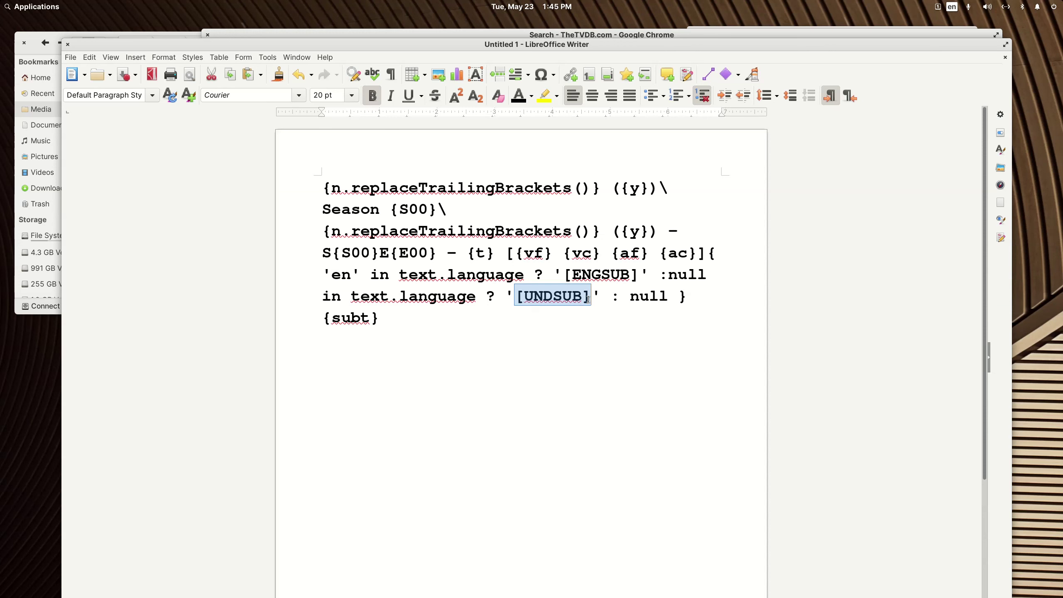
left_click(586, 285)
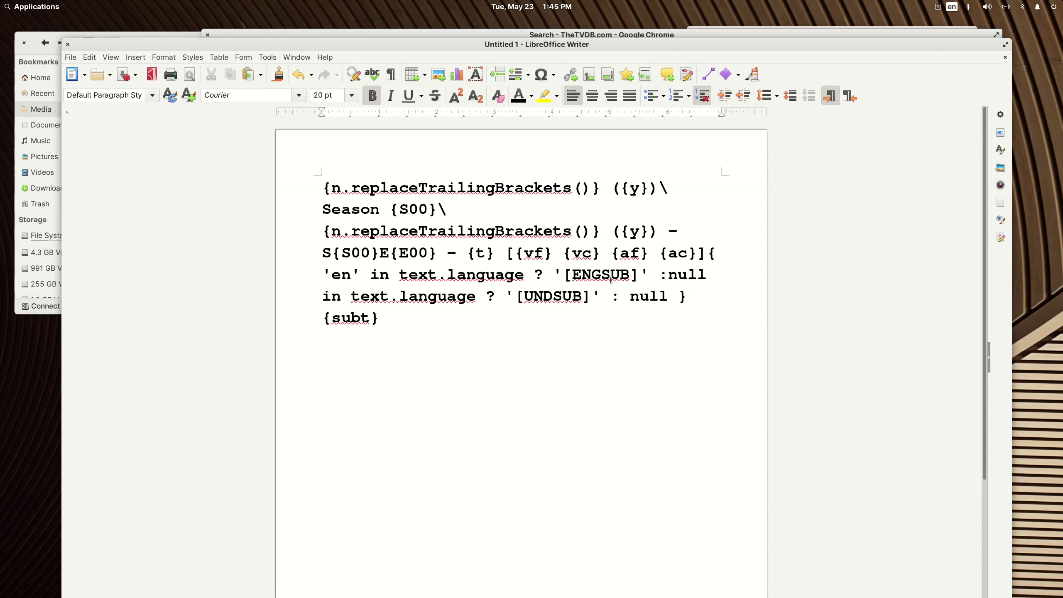
left_click_drag(568, 276, 635, 280)
left_click_drag(518, 297, 587, 298)
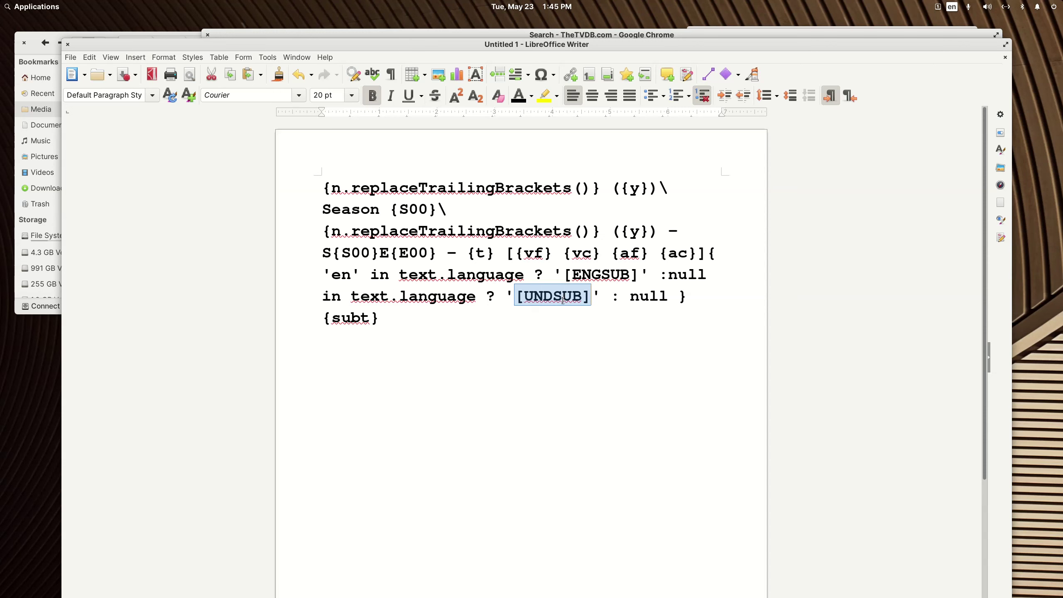
left_click(560, 331)
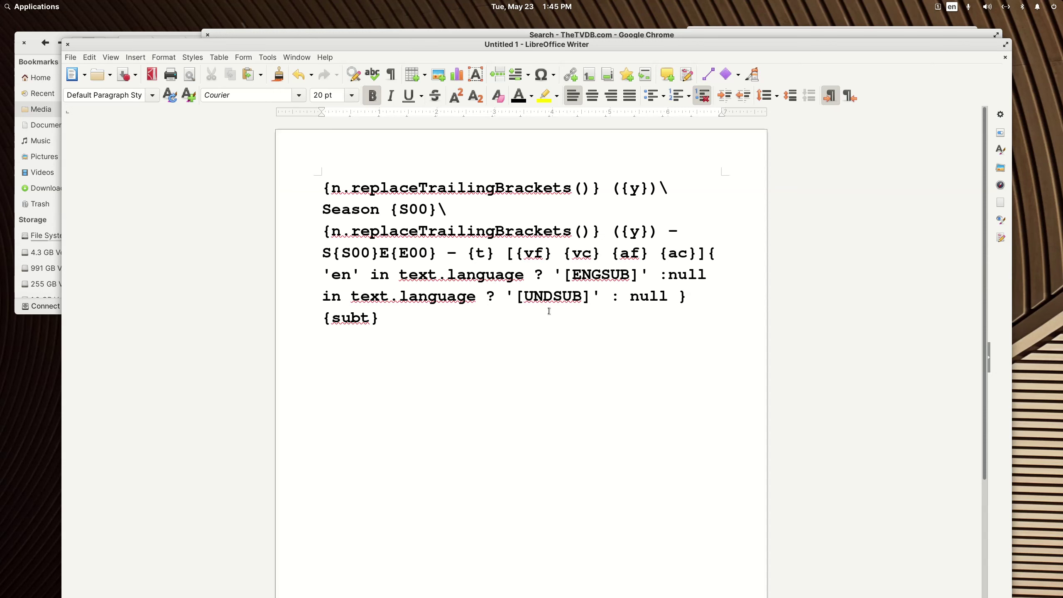
- Move the Writer window aside, switch to FileBot, and open the Organize Episodes for Plex preset from the lower preset group for editing
double_click(108, 50)
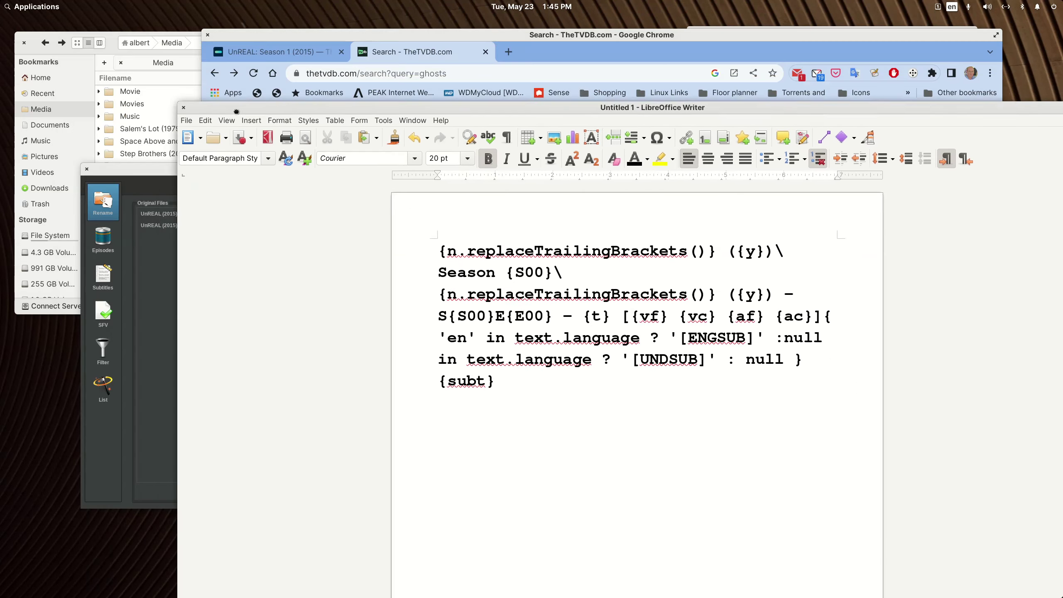
left_click(156, 168)
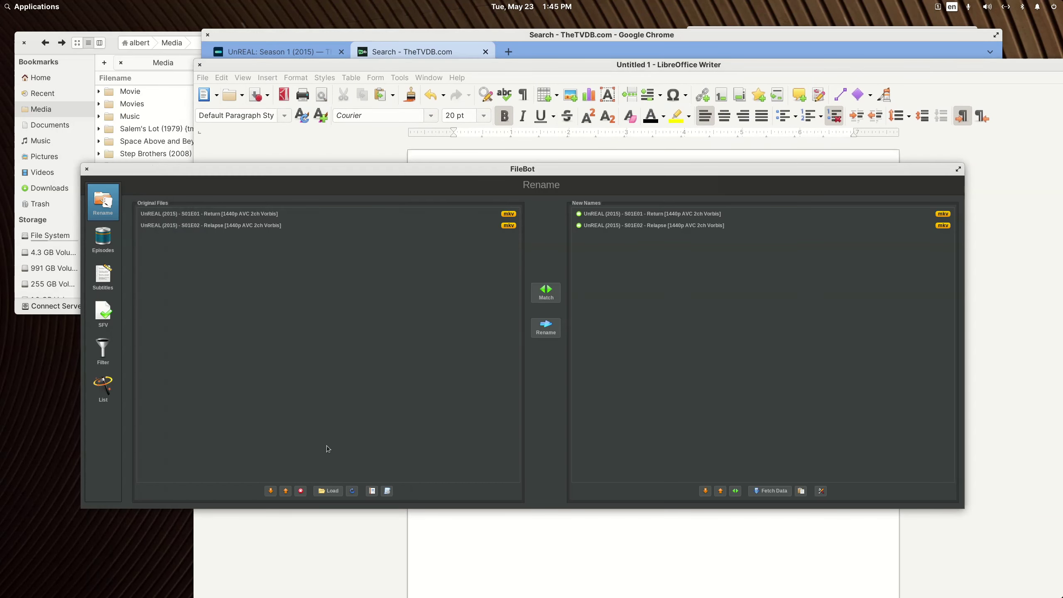
left_click(387, 490)
left_click(407, 584)
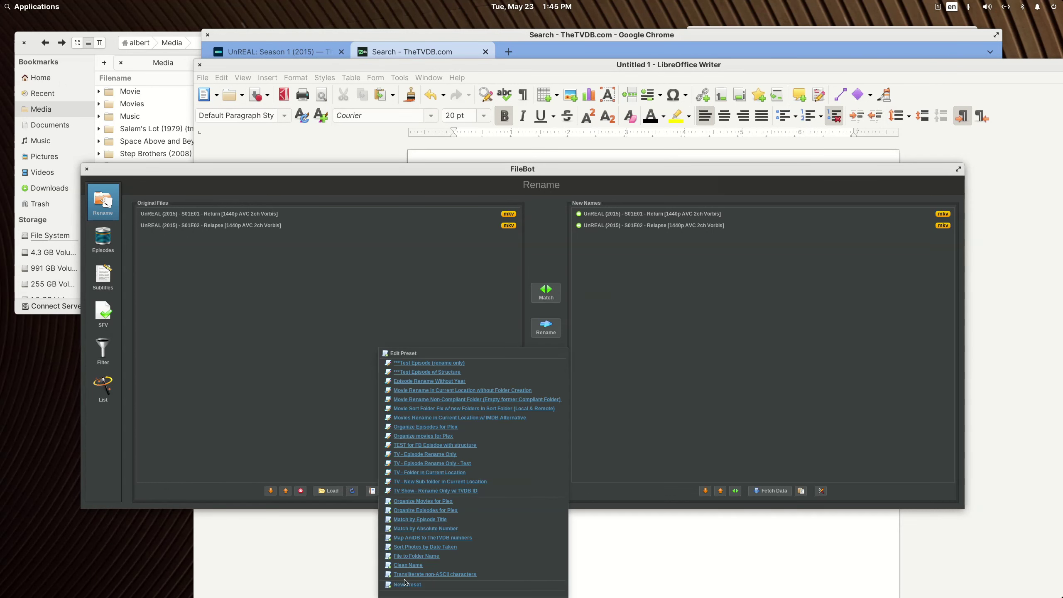
left_click(415, 510)
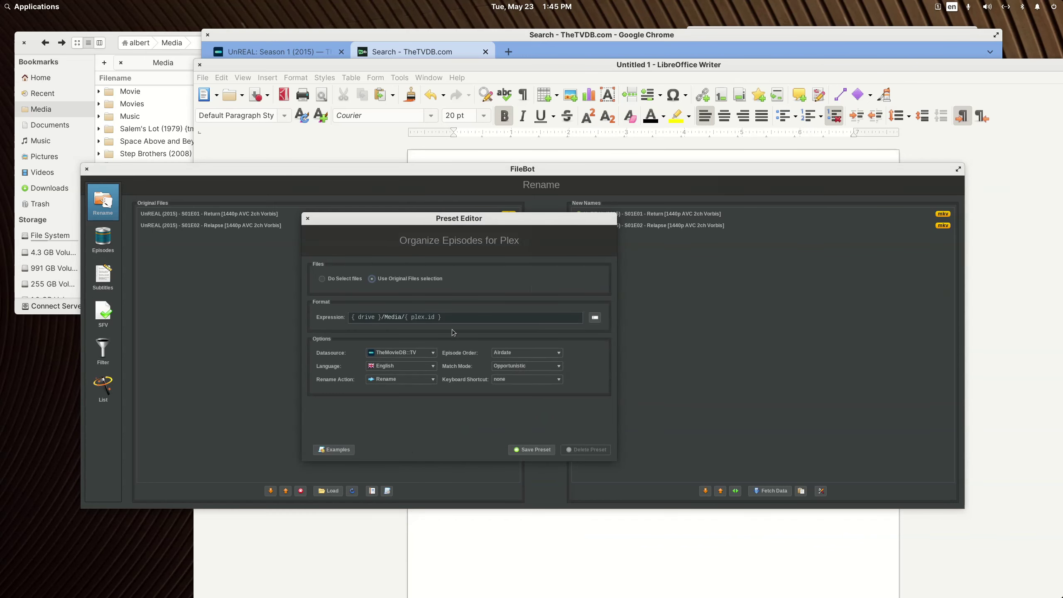
- Copy the preset's expression { drive }/Media/{ plex.id } and paste it into the Writer document four lines below the existing expression
left_click_drag(452, 318, 351, 316)
key("ctrl+c")
left_click(566, 520)
key("Return")
key("Return")
key("Return")
key("Return")
key("ctrl+v")
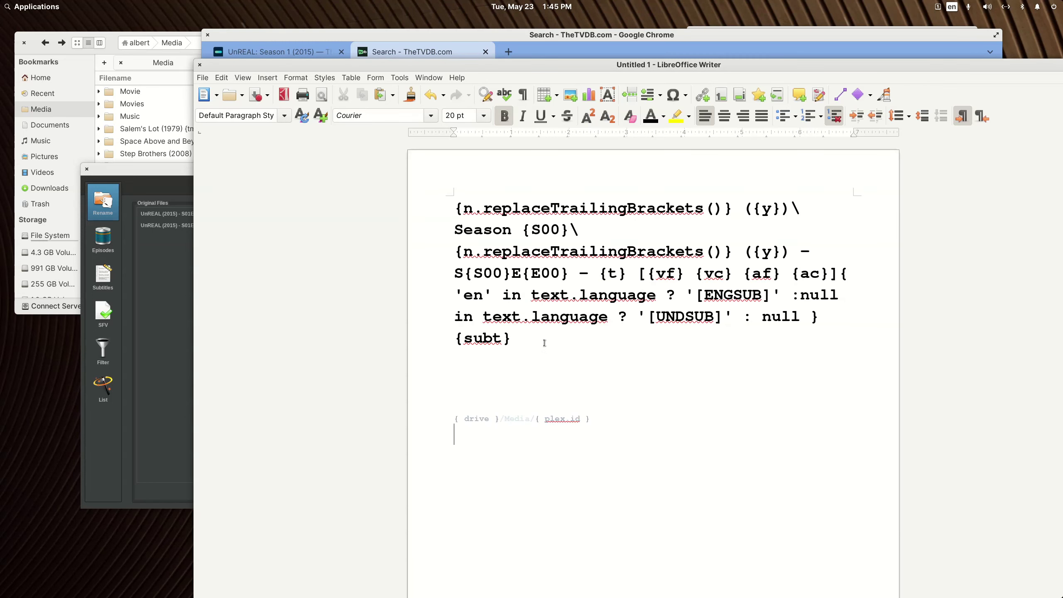
- Format the pasted { drive }/Media/{ plex.id } expression as black, bold 20 pt text
left_click_drag(619, 431, 368, 414)
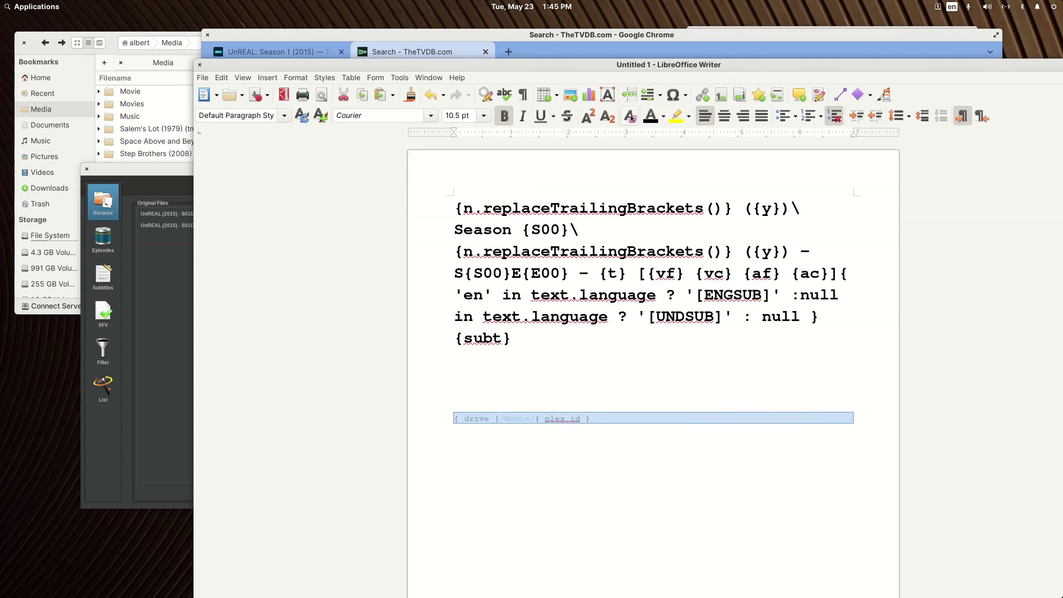
left_click(650, 117)
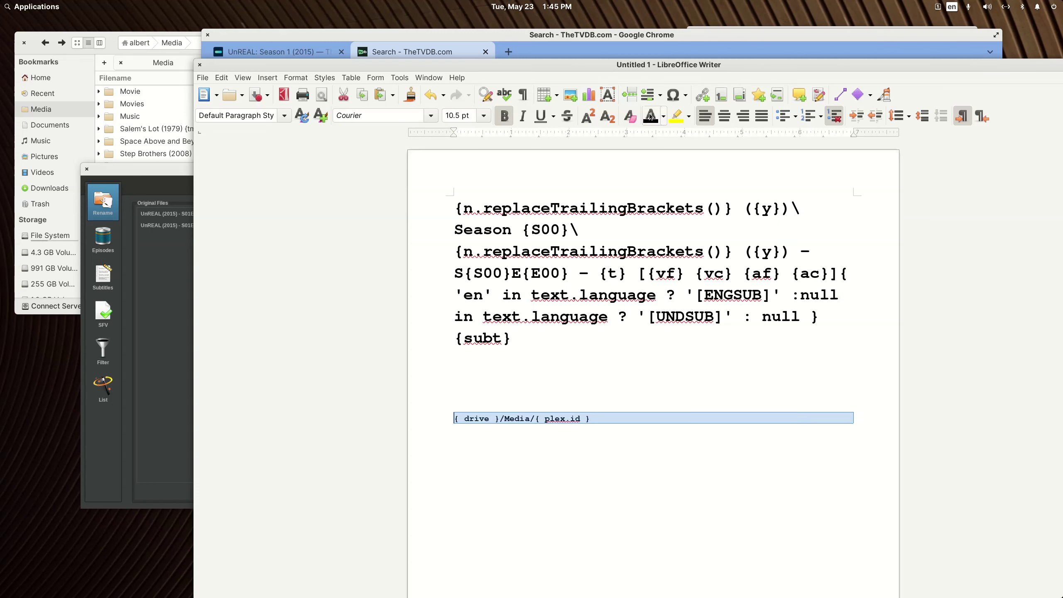
left_click(503, 116)
left_click(483, 117)
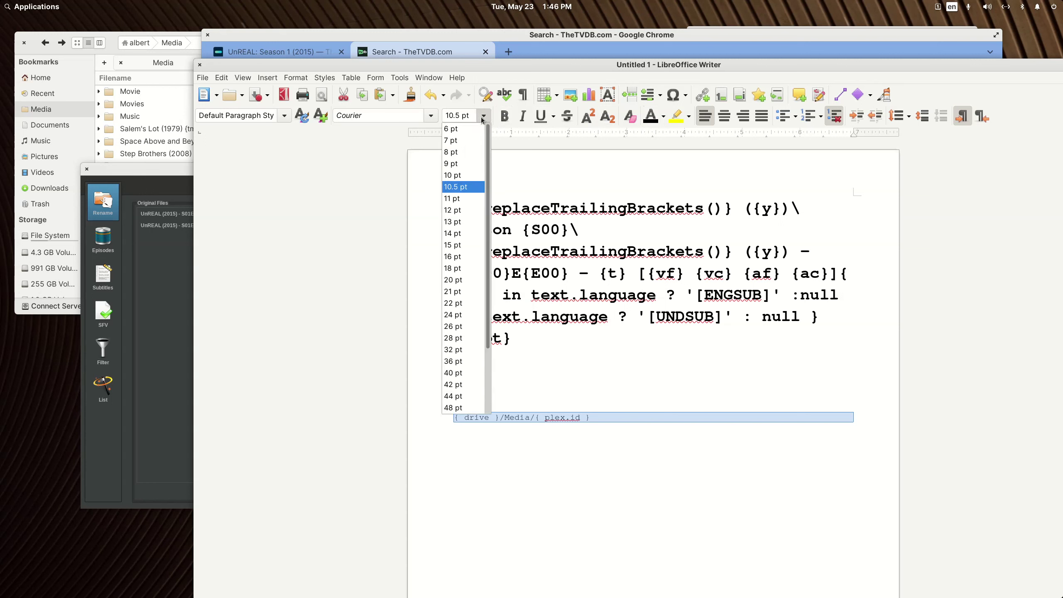
key("Escape")
type("18")
key("Return")
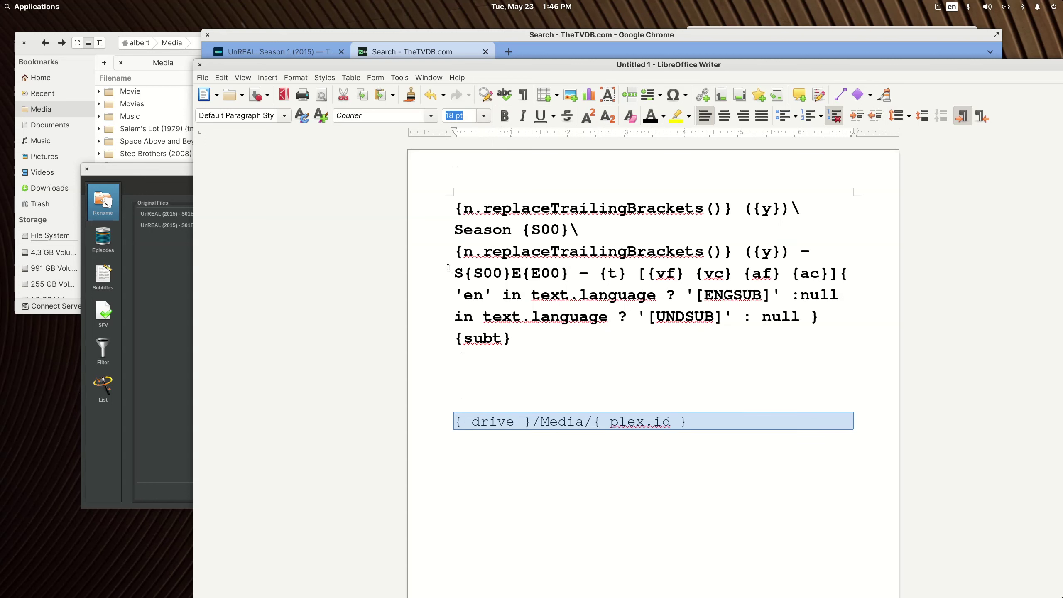
left_click(504, 116)
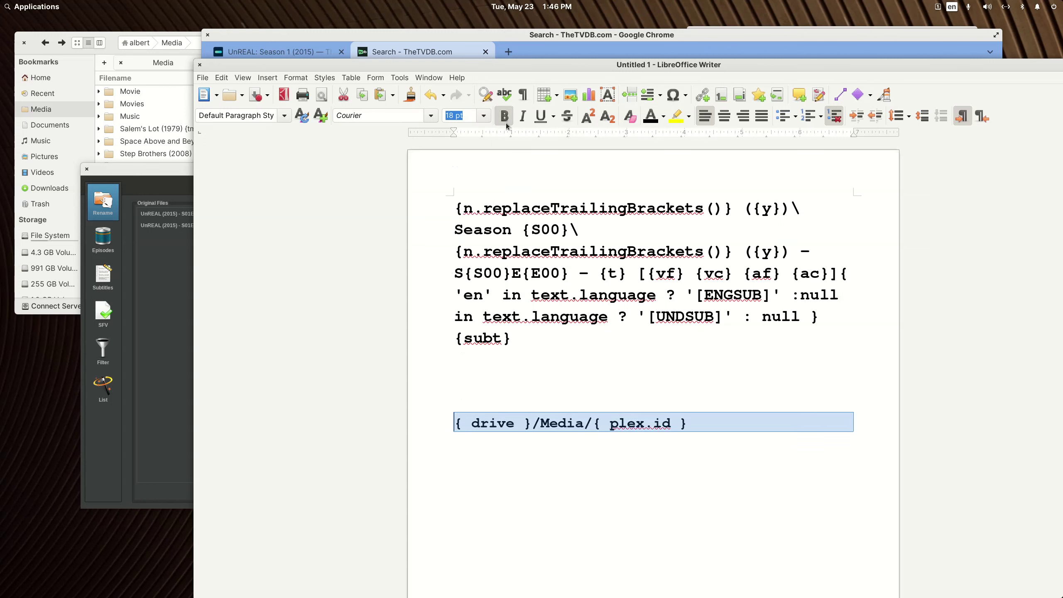
left_click(483, 117)
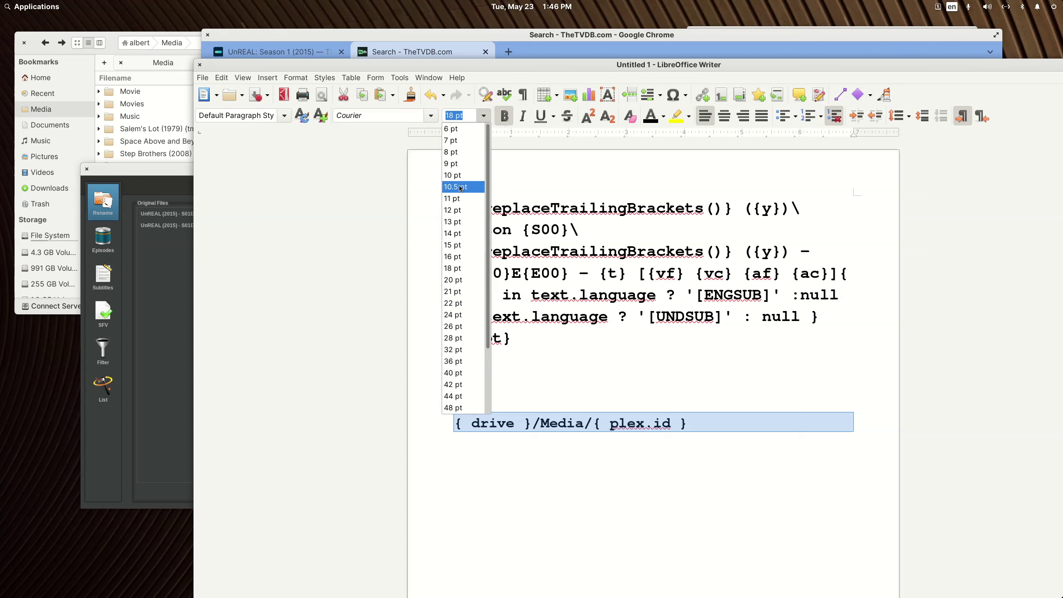
left_click(460, 268)
left_click(568, 463)
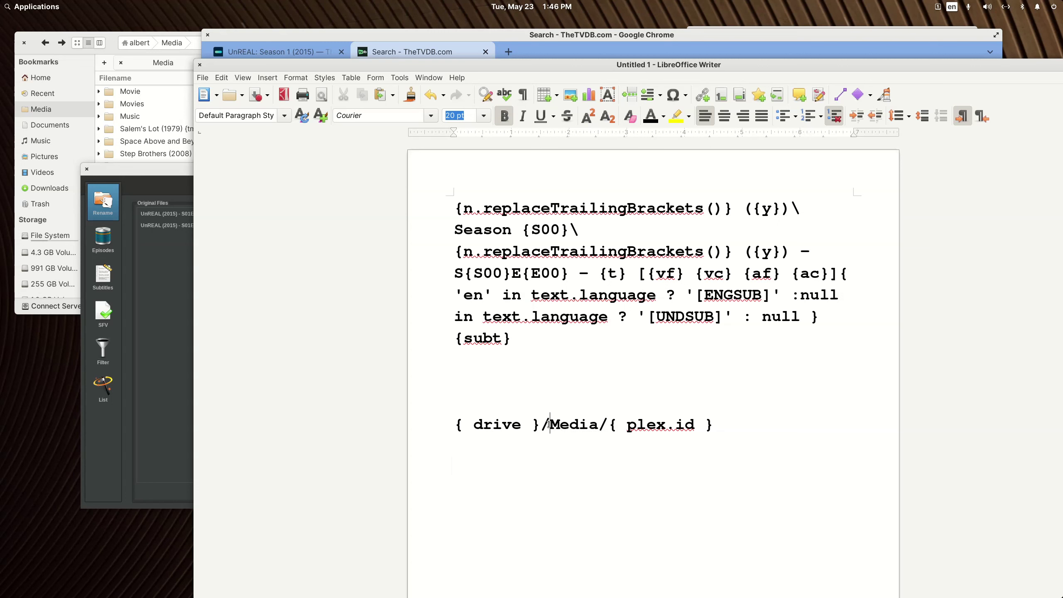
- Replace the folder name Media in the lower expression with plex
left_click_drag(549, 425, 595, 425)
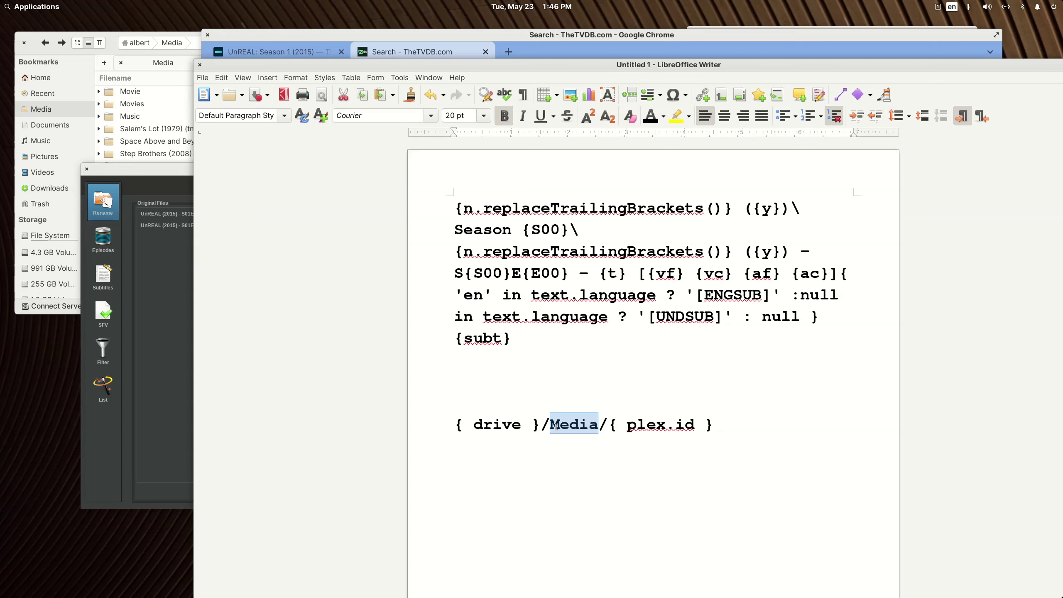
left_click_drag(549, 425, 595, 427)
type("plex")
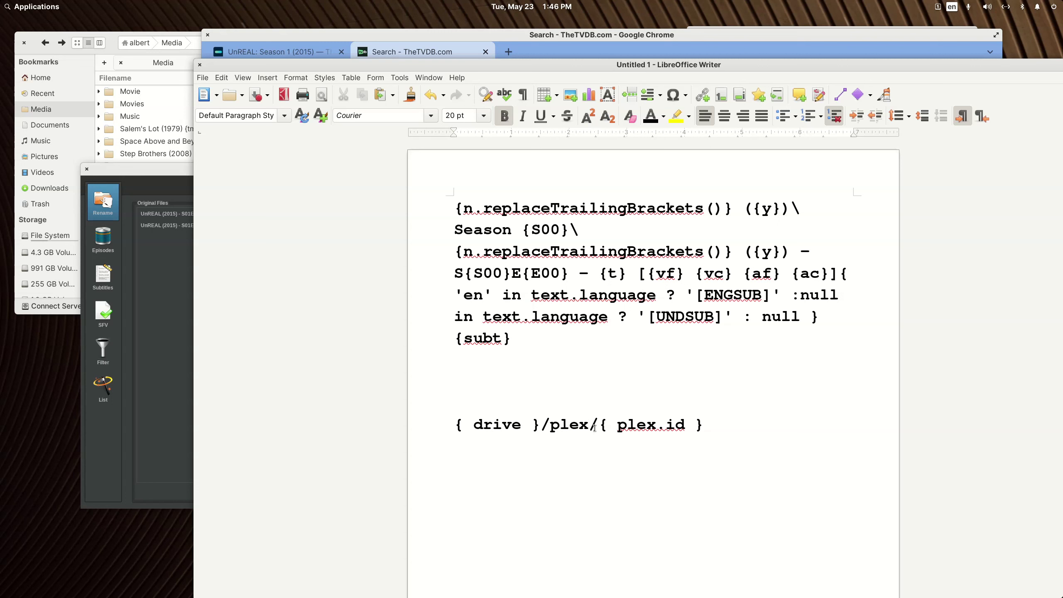
- Change the folder name between { drive } and { plex.id } to media
key("shift+Left")
key("shift+Left")
key("shift+Left")
key("shift+Left")
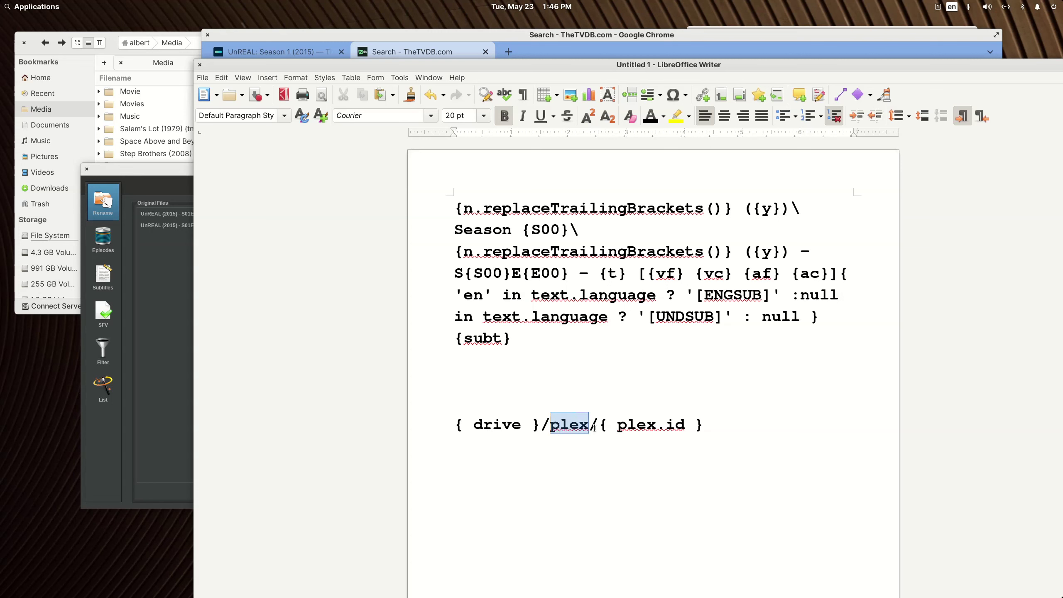
type("media")
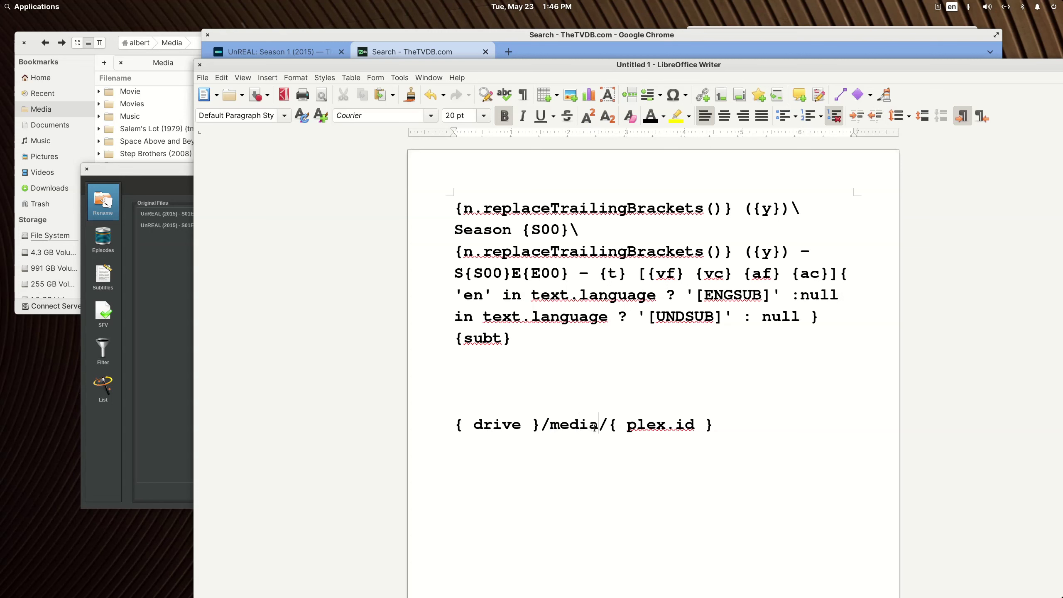
key("Right")
- Move the Writer window out of the way, hide it, and close FileBot's Preset Editor without saving the preset
left_click(718, 430)
left_click_drag(398, 66, 793, 175)
key("super+h")
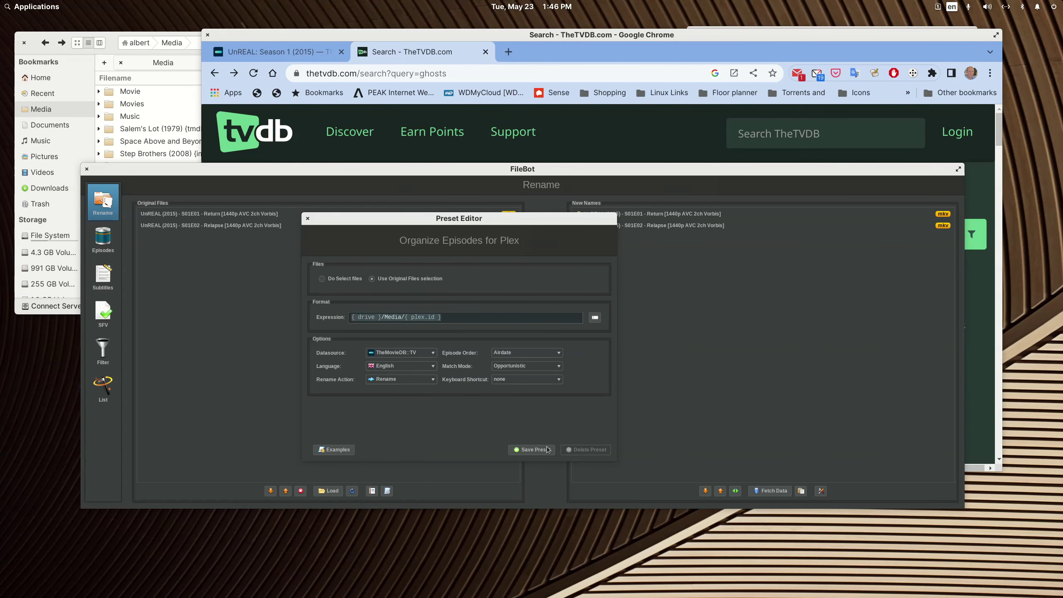
left_click(307, 218)
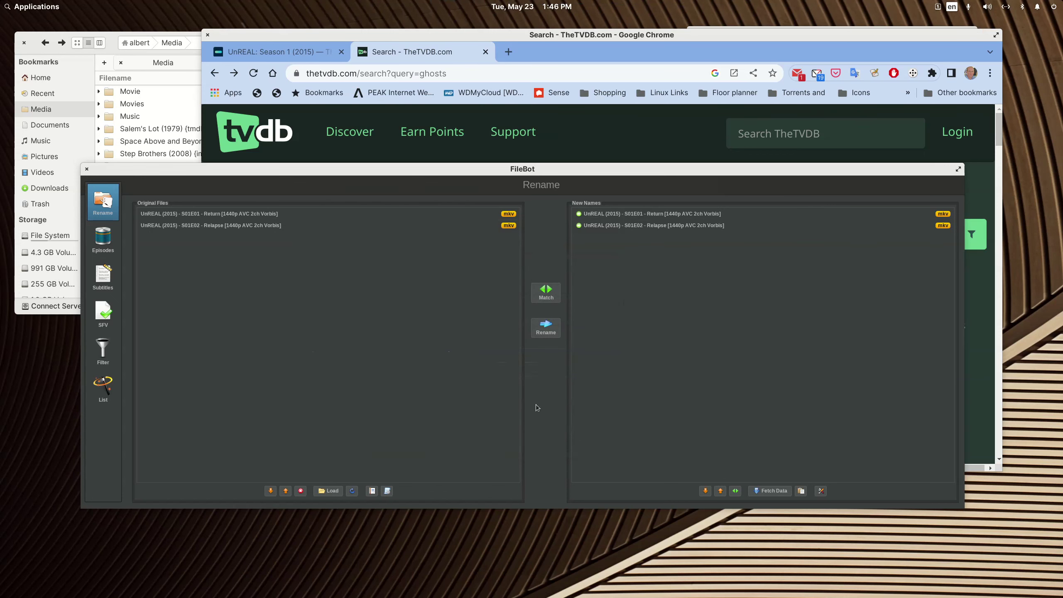
- View FileBot's Subtitles section, and return to the Rename section
left_click(108, 280)
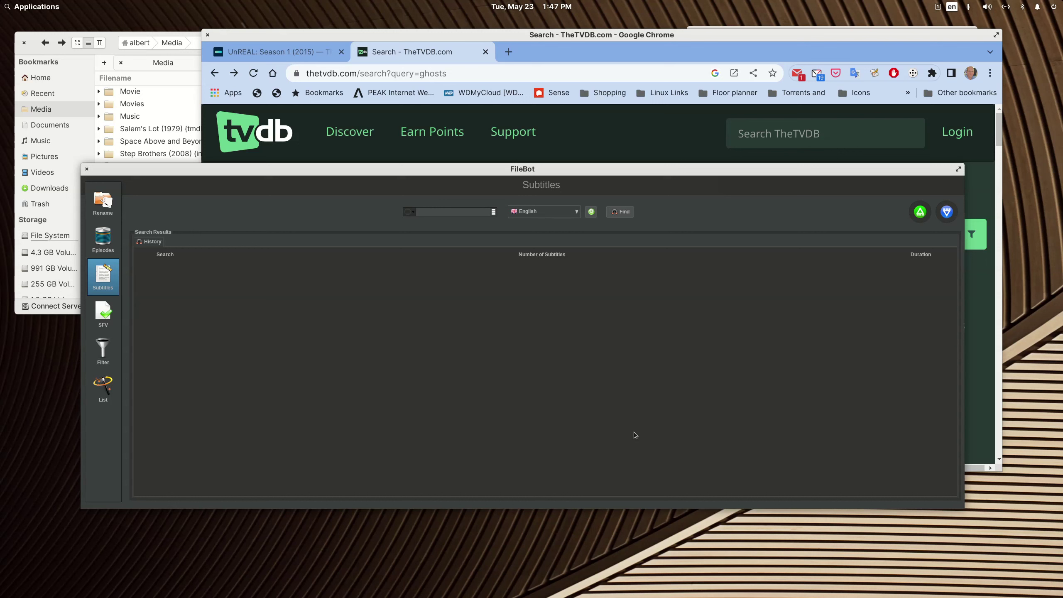
left_click(104, 202)
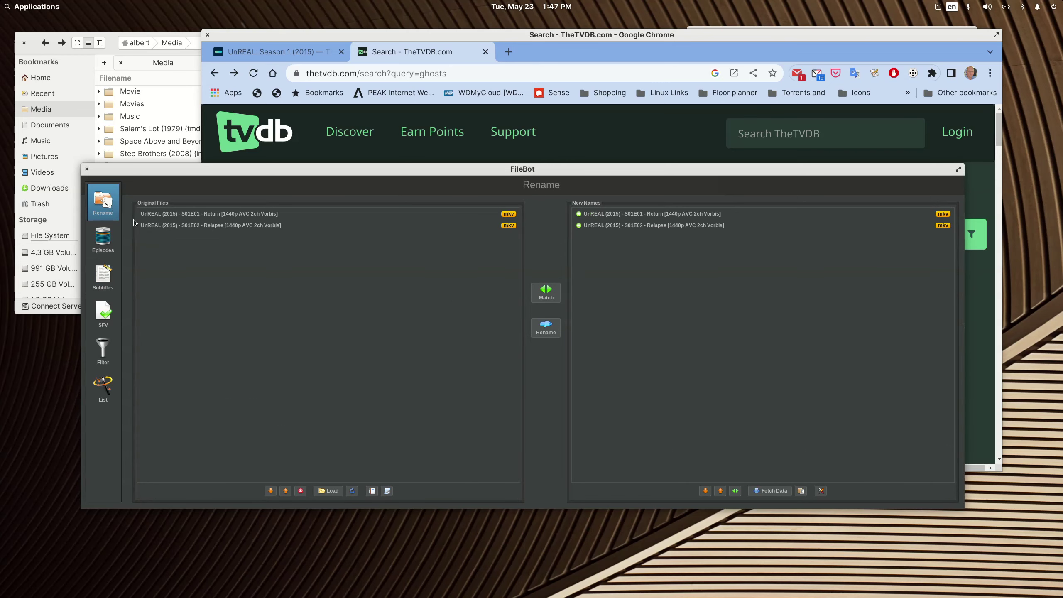
- Review and accept the post-processing options in the rename settings, and rename the two loaded UnREAL episode files
left_click(821, 491)
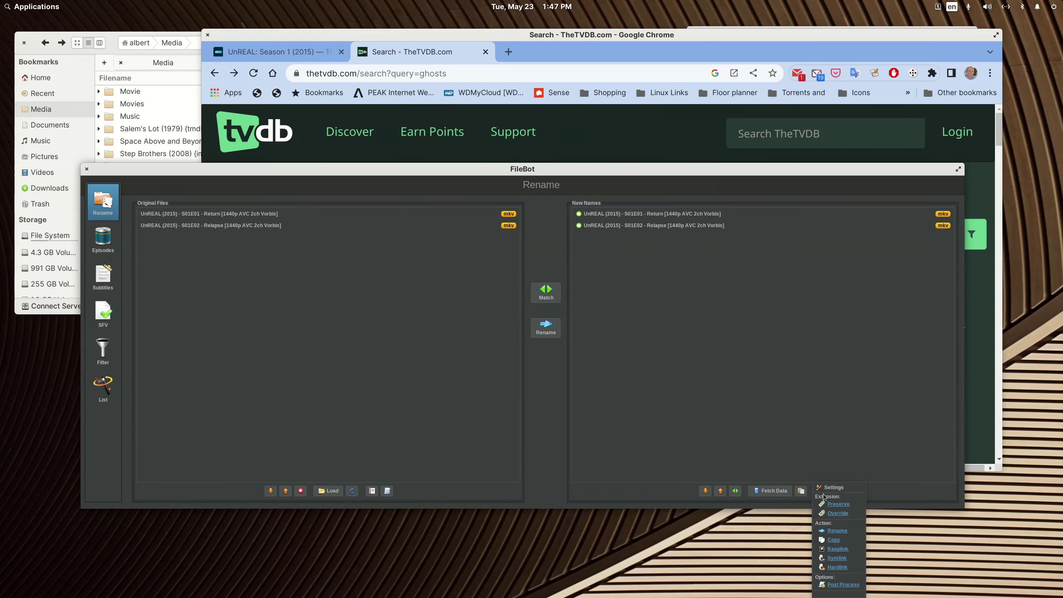
left_click(839, 585)
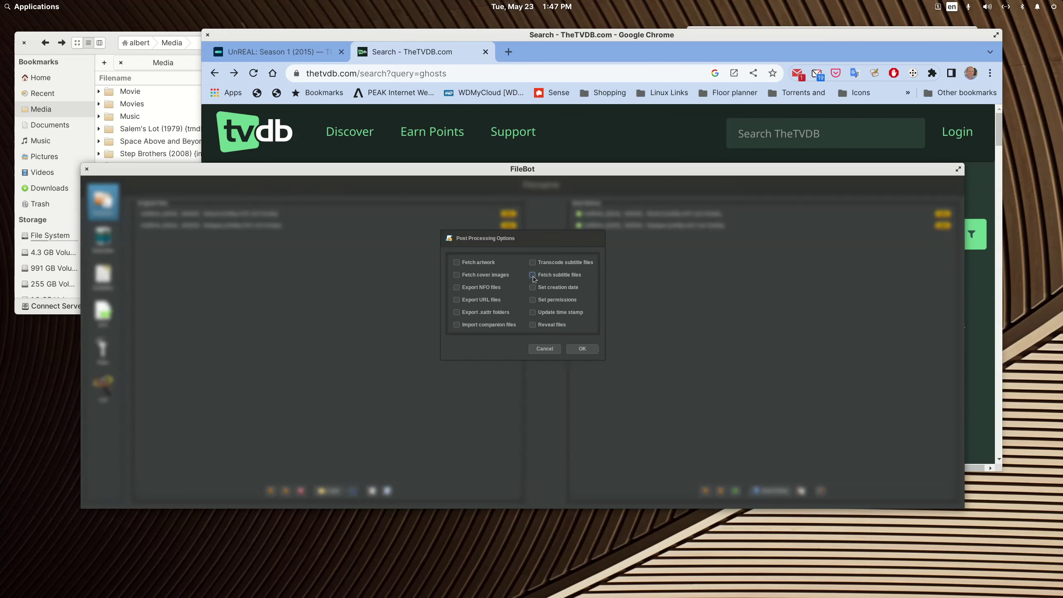
left_click(586, 350)
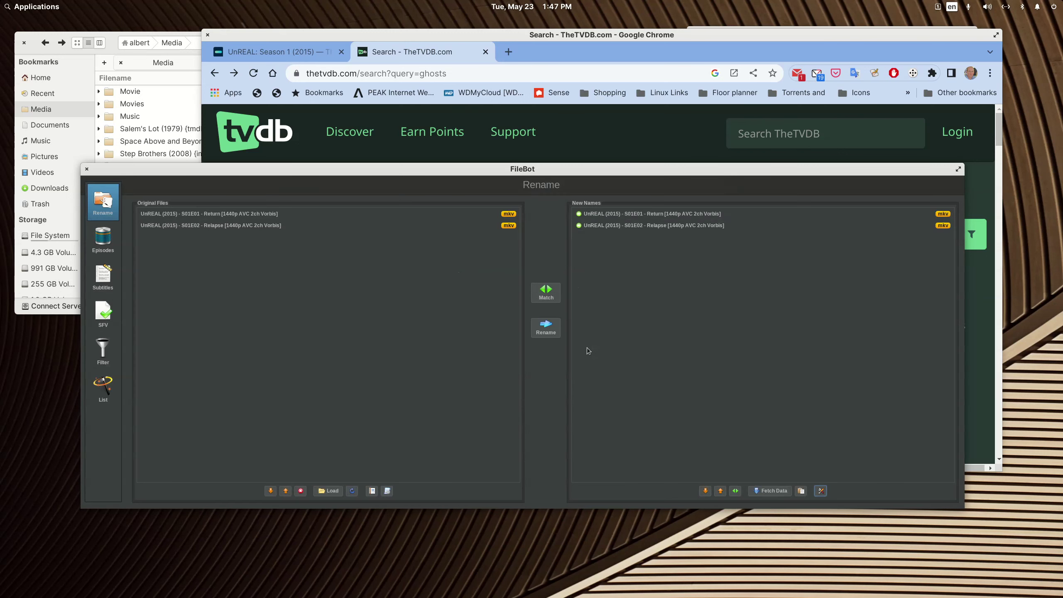
left_click(548, 329)
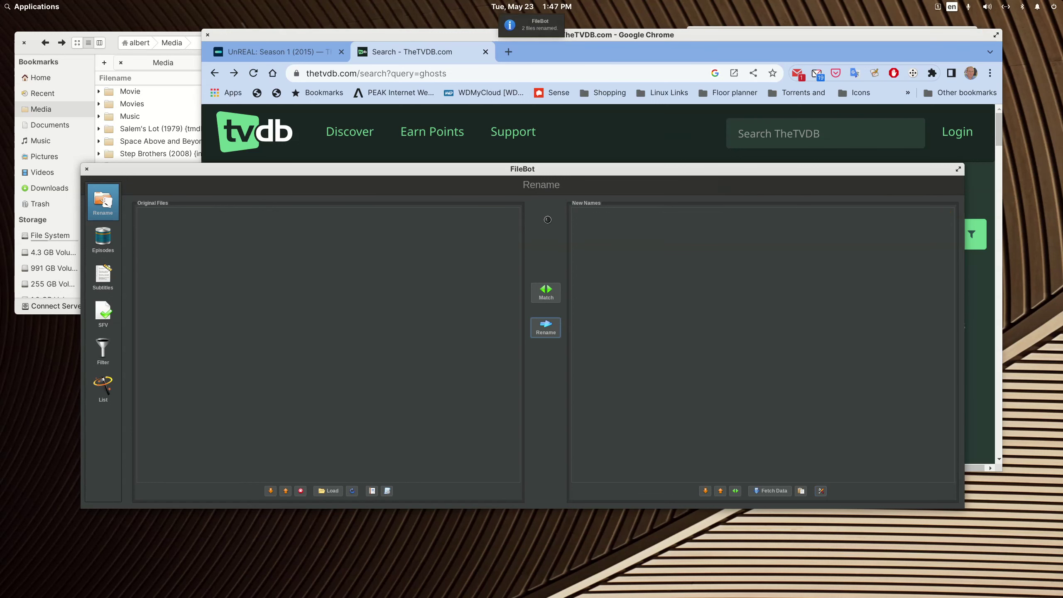